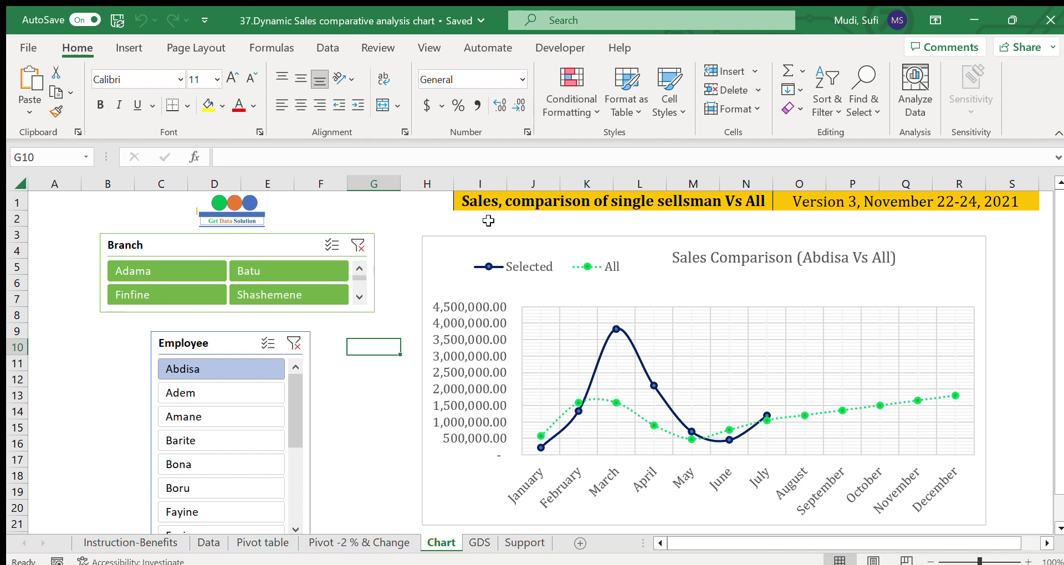
- Compare the second and third listed employees one at a time against all sales in the sales comparison chart
left_click(506, 201)
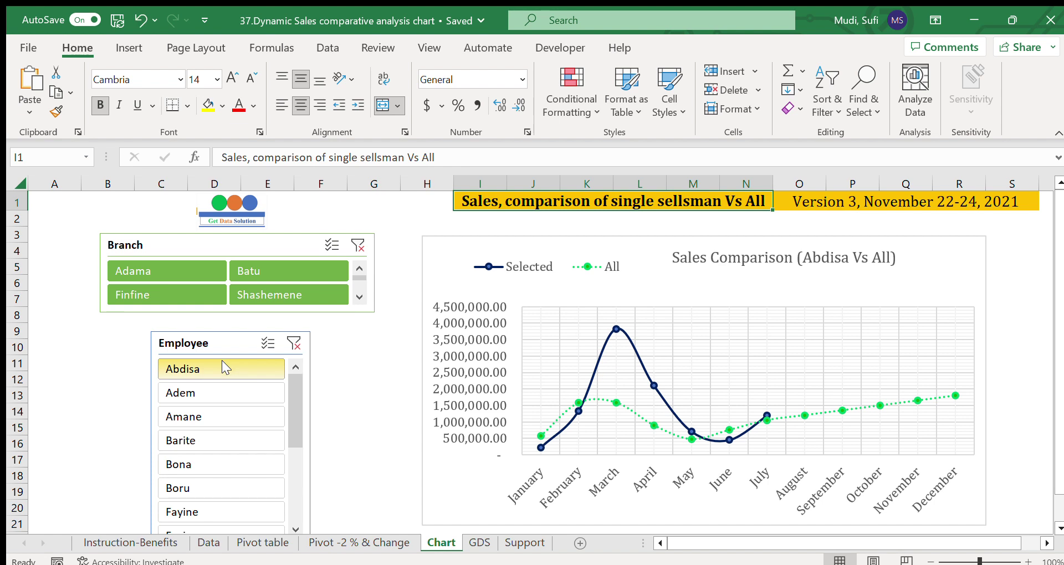
left_click(189, 386)
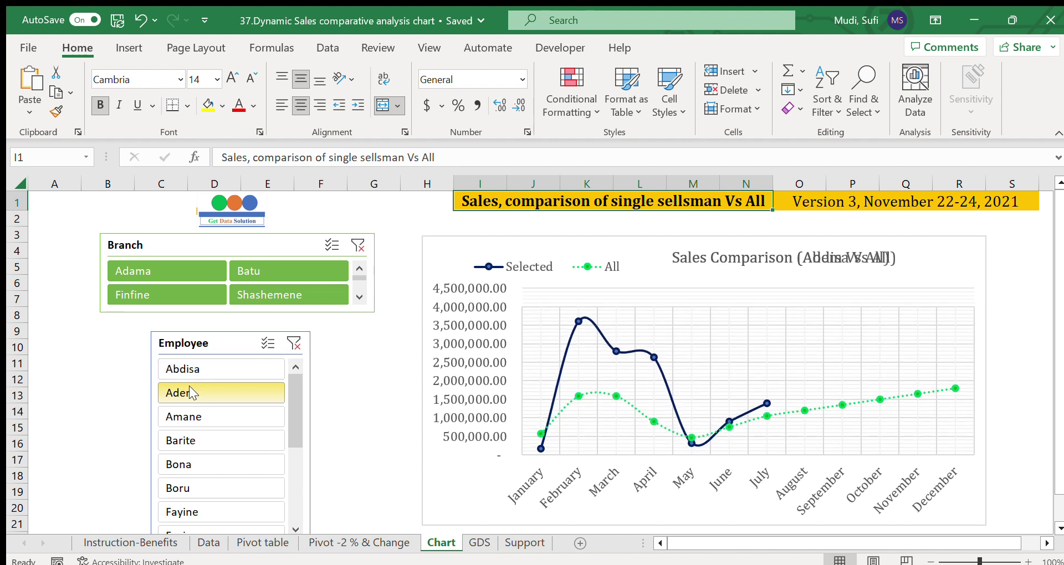
left_click(180, 411)
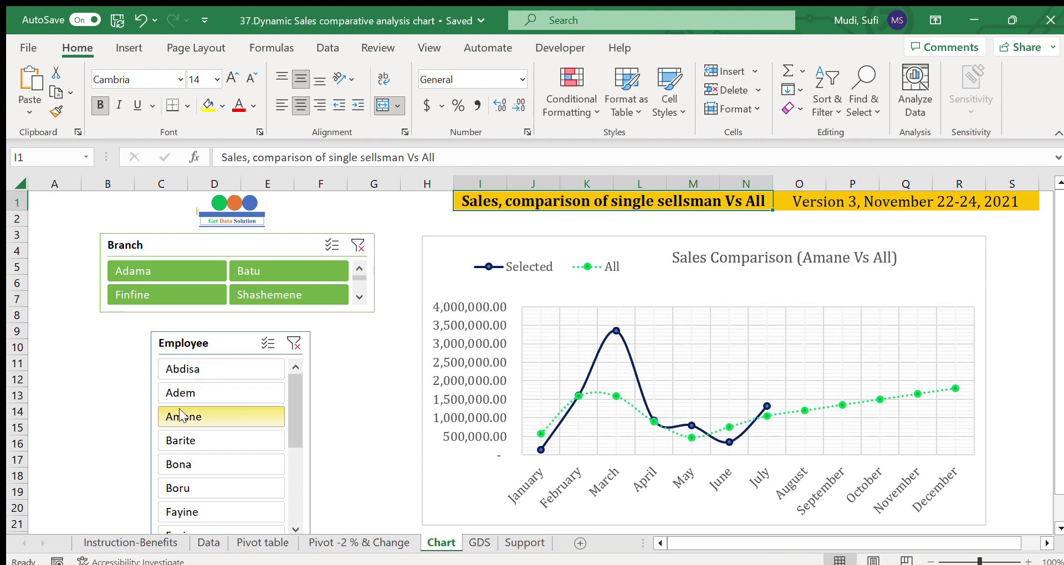
- Filter the sales comparison chart to the Adama branch and compare its first and second listed employees in turn against all sales
left_click(142, 261)
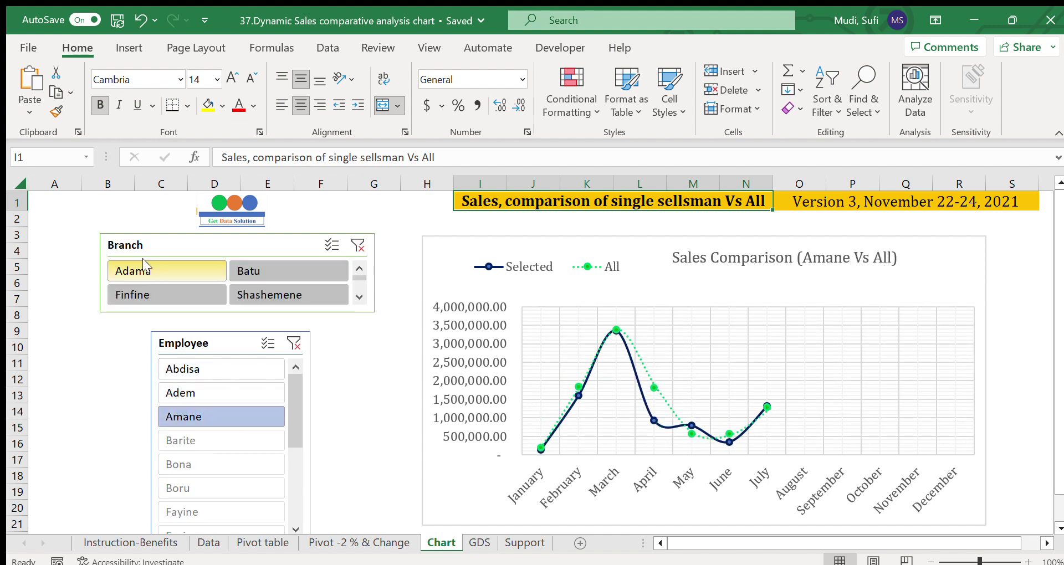
left_click(180, 368)
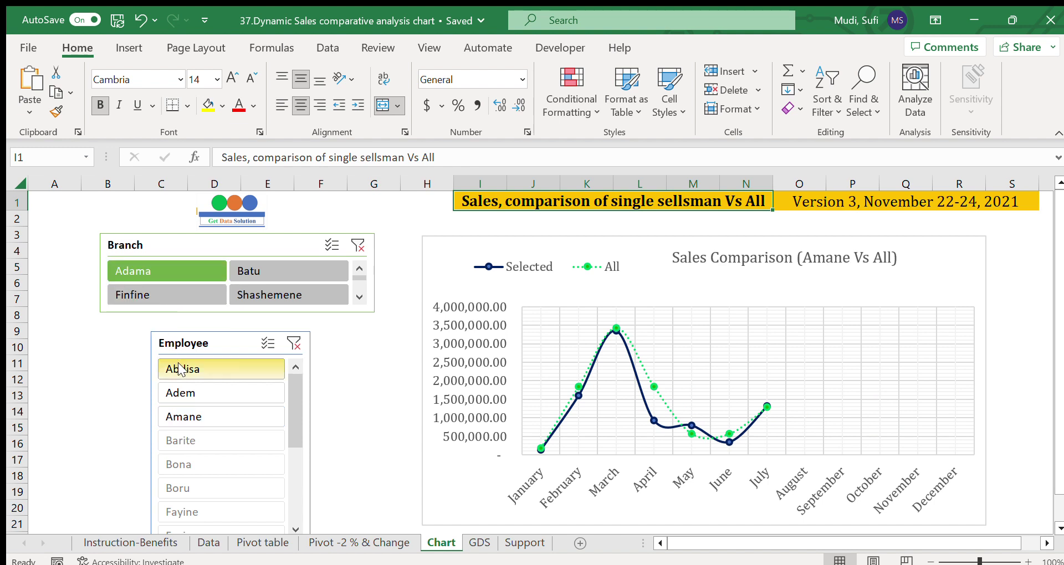
left_click(188, 395)
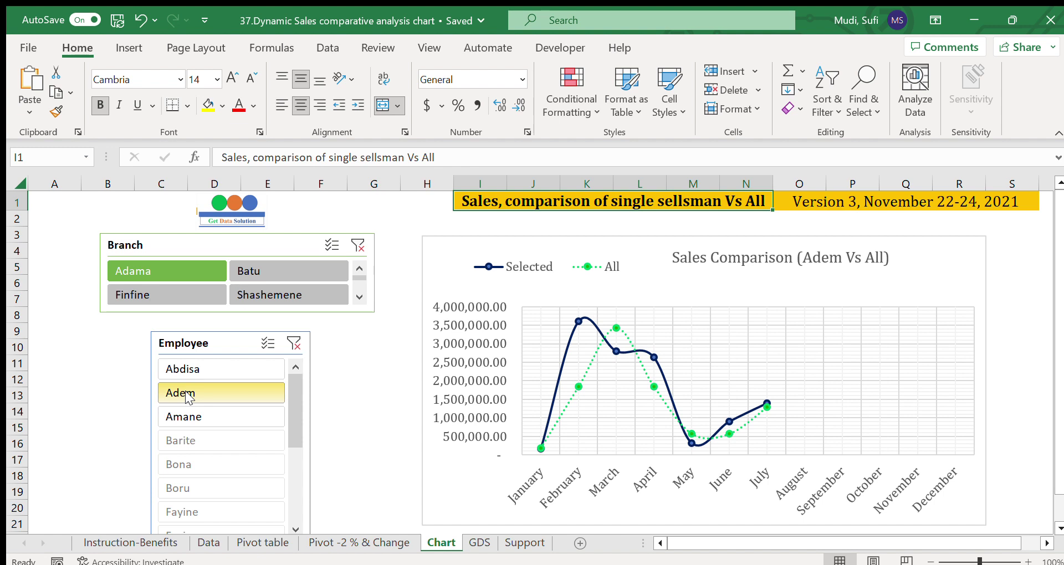
- On the Pivot -2 % & Change sheet, examine the January and February sales, February's percentage, and the February and April change indicators
left_click(357, 544)
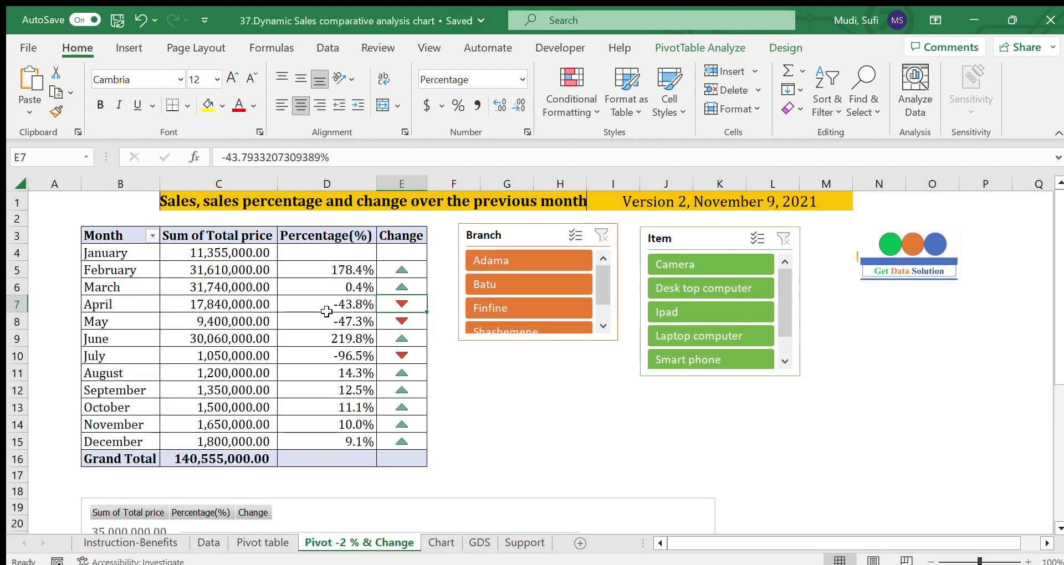
left_click(250, 200)
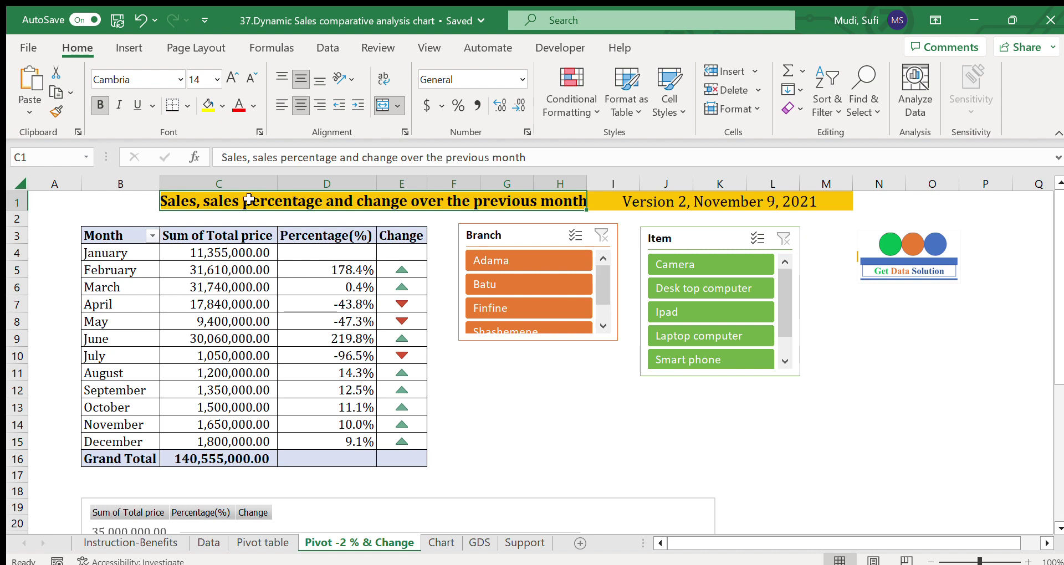
left_click(170, 252)
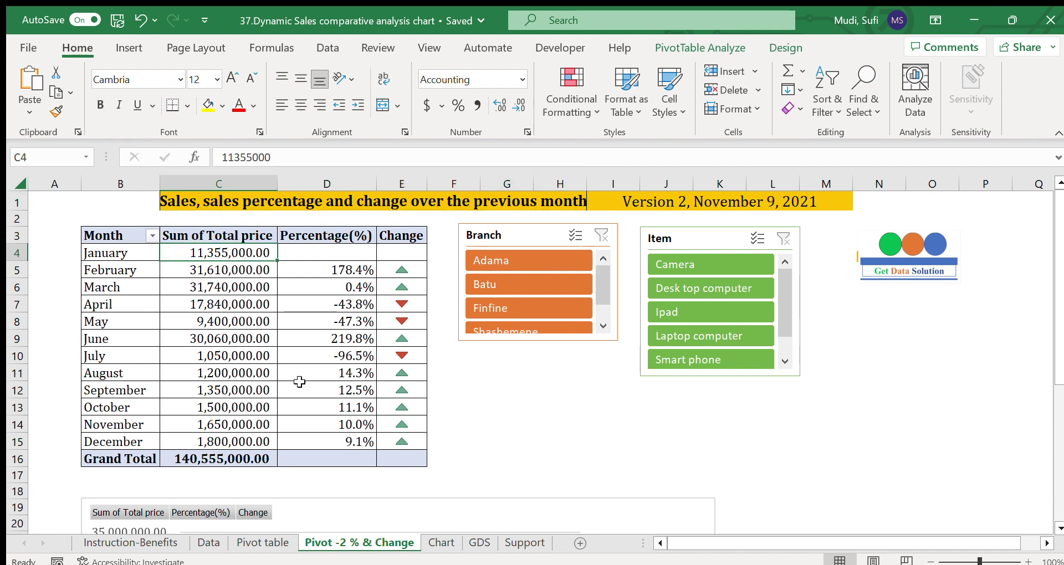
left_click(231, 267)
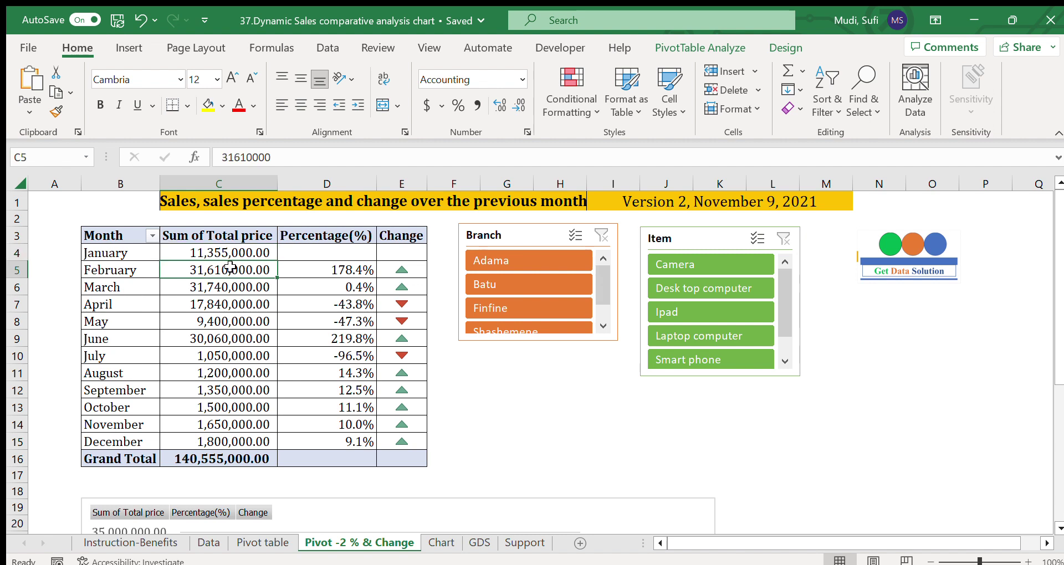
left_click(321, 269)
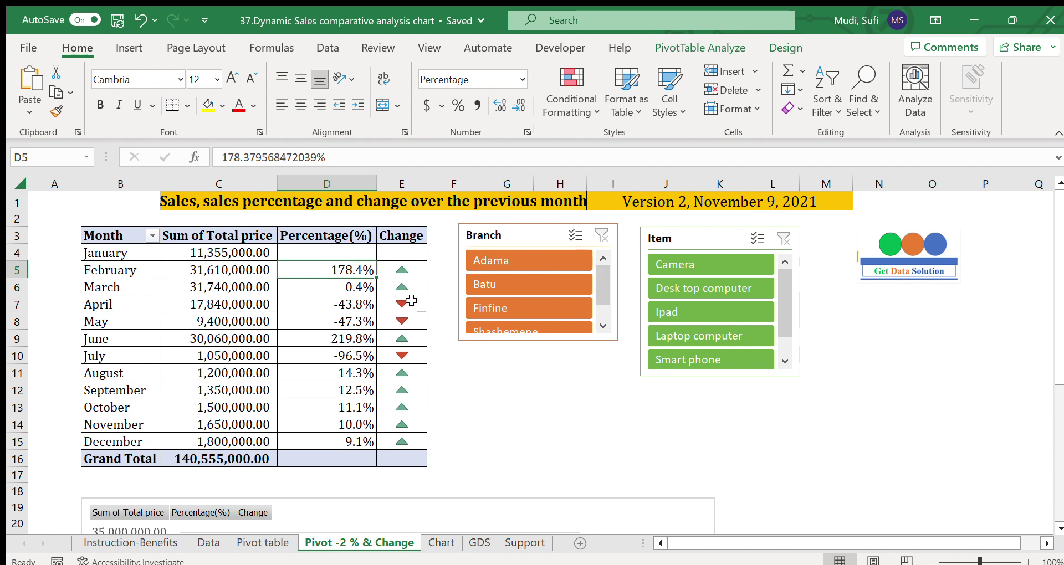
left_click(410, 270)
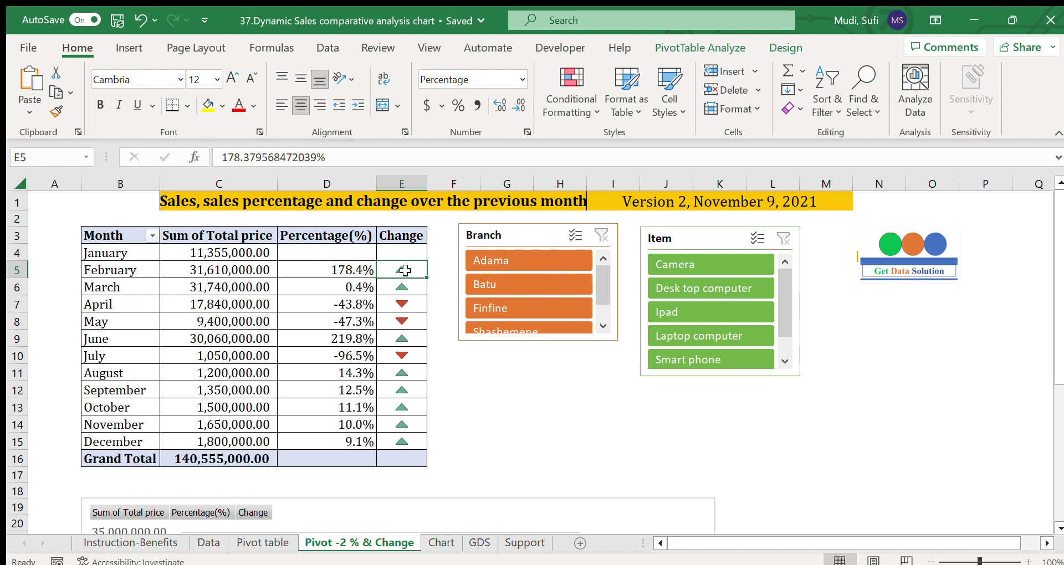
left_click(409, 305)
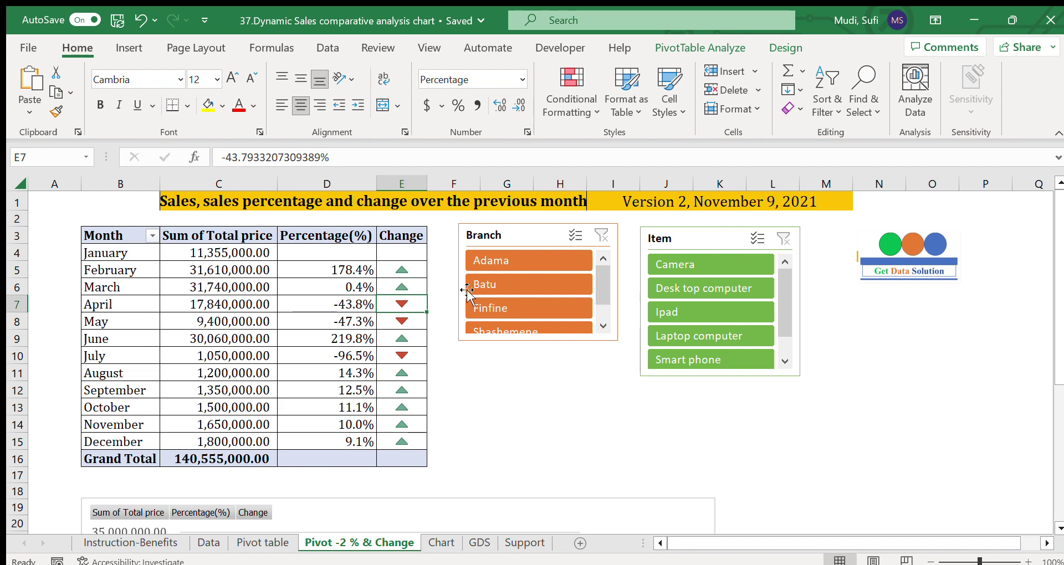
- Filter the monthly pivot by branch Adama and item Camera, try branch Batu, and clear both slicer filters
left_click(498, 261)
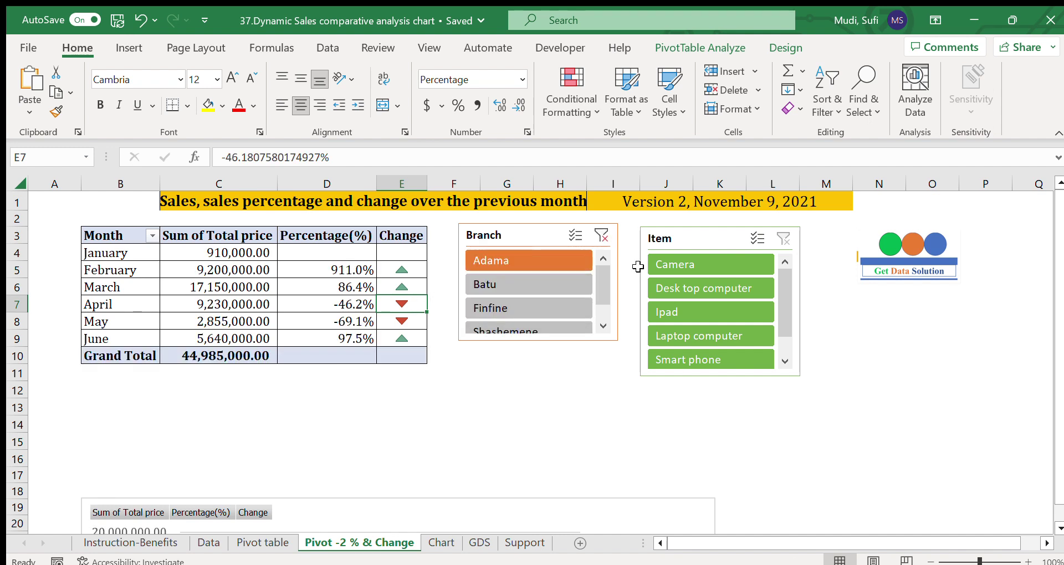
left_click(664, 266)
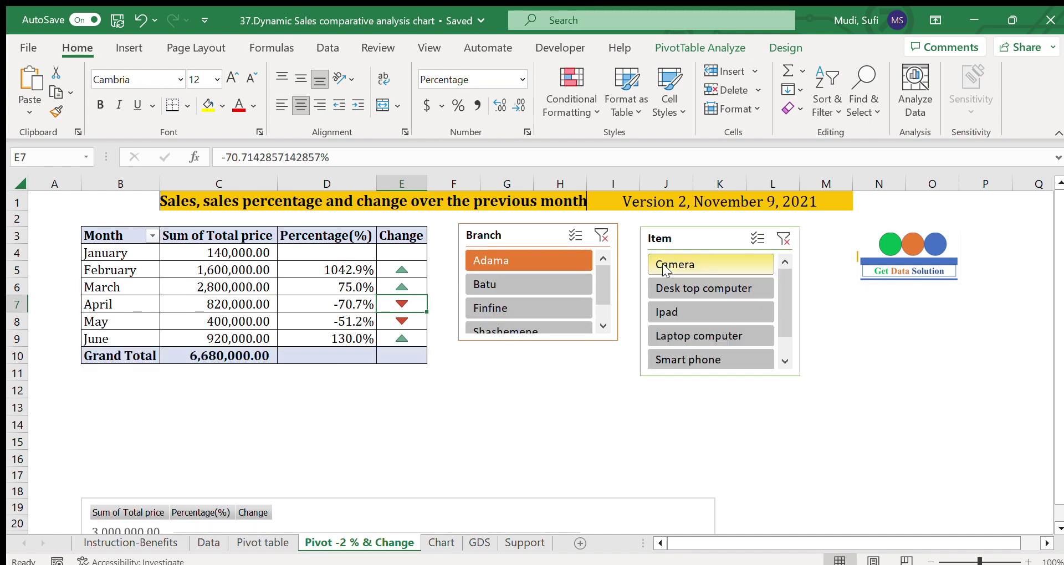
left_click(535, 282)
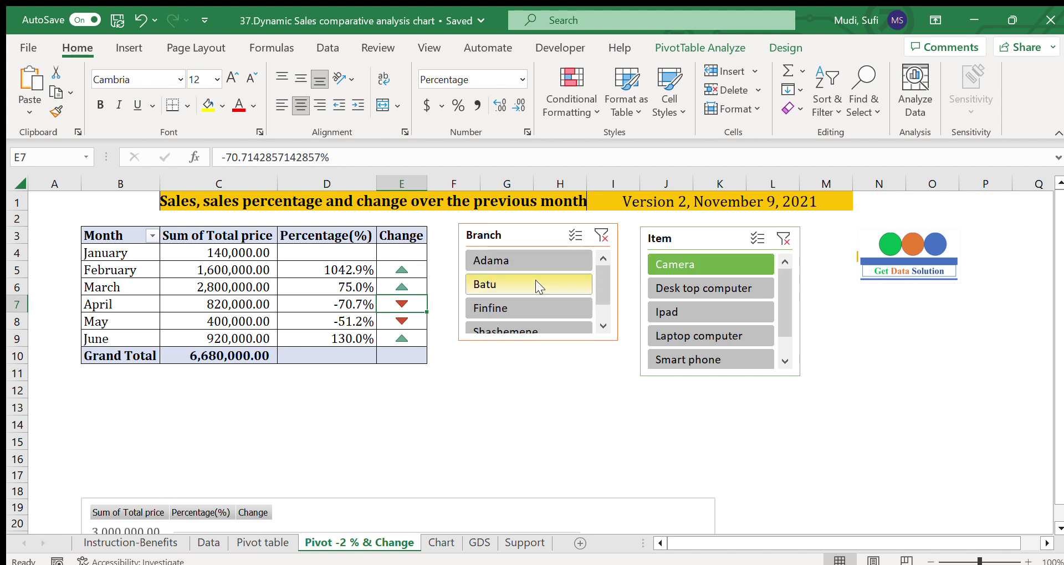
left_click(601, 235)
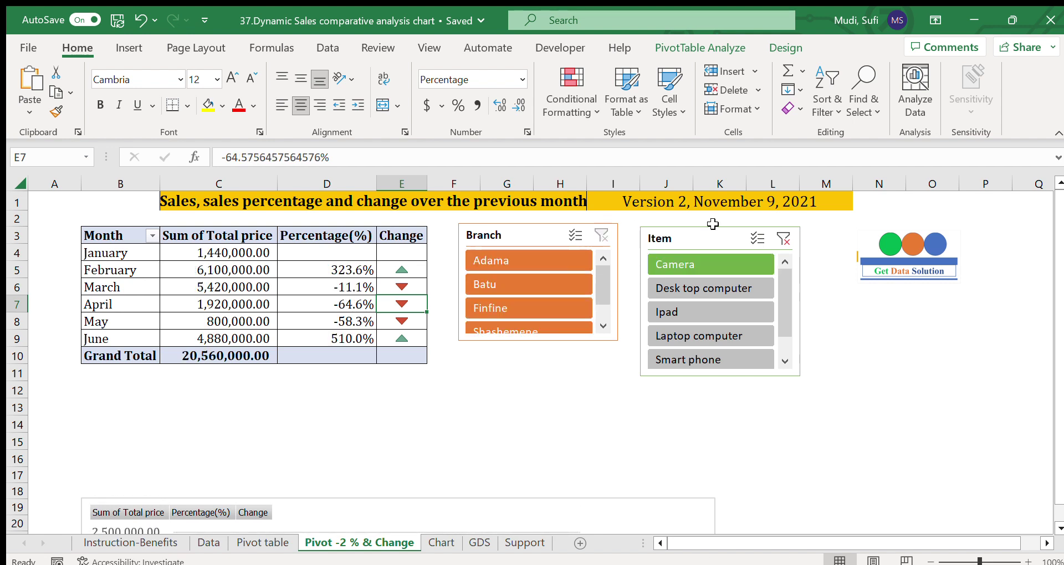
left_click(781, 238)
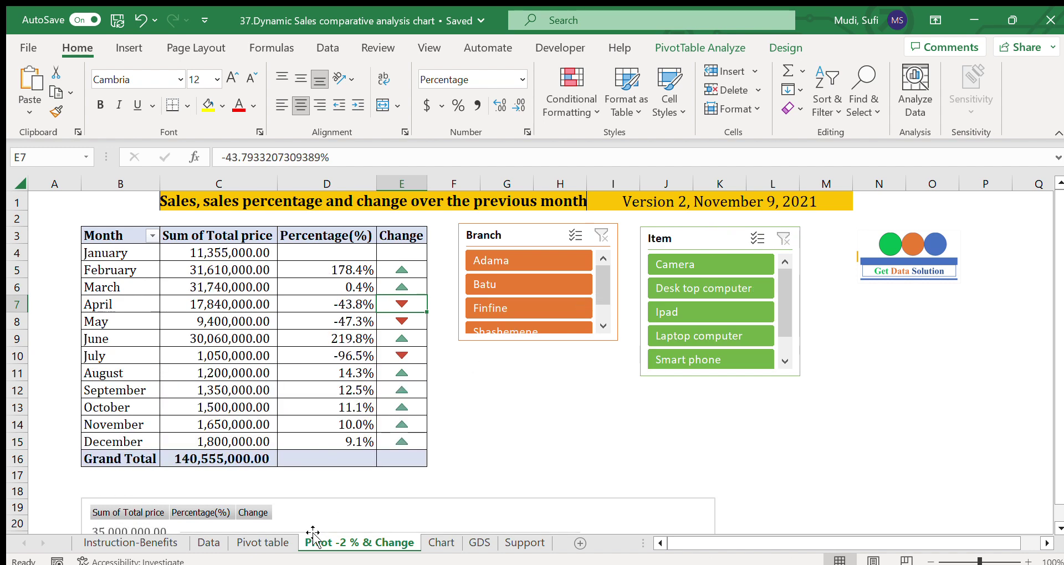
- On the Pivot table sheet, undo the Adama branch filter and inspect the Sales Filter title and the Month and Branch filter fields
left_click(275, 542)
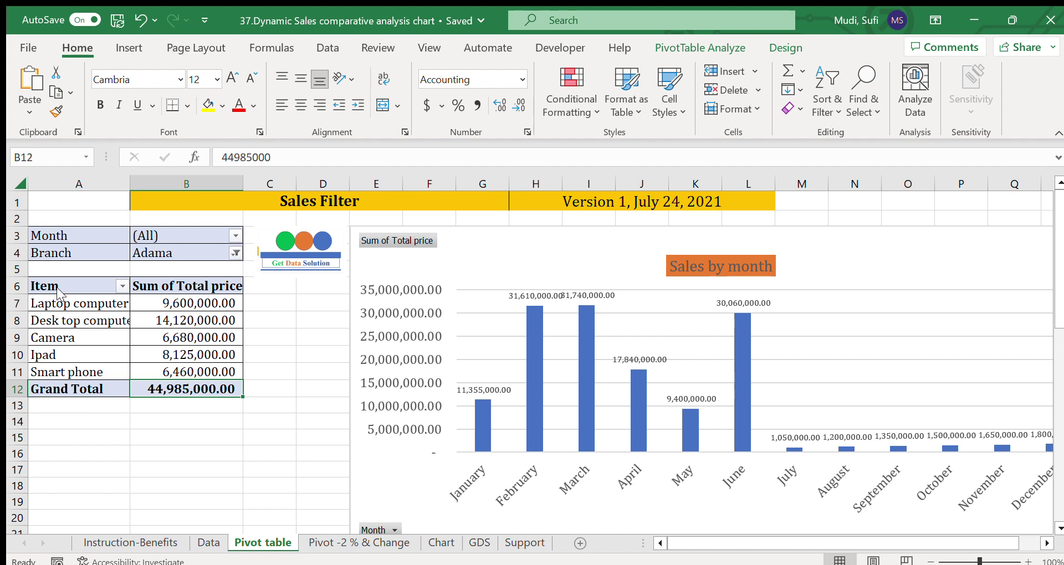
key("ctrl+z")
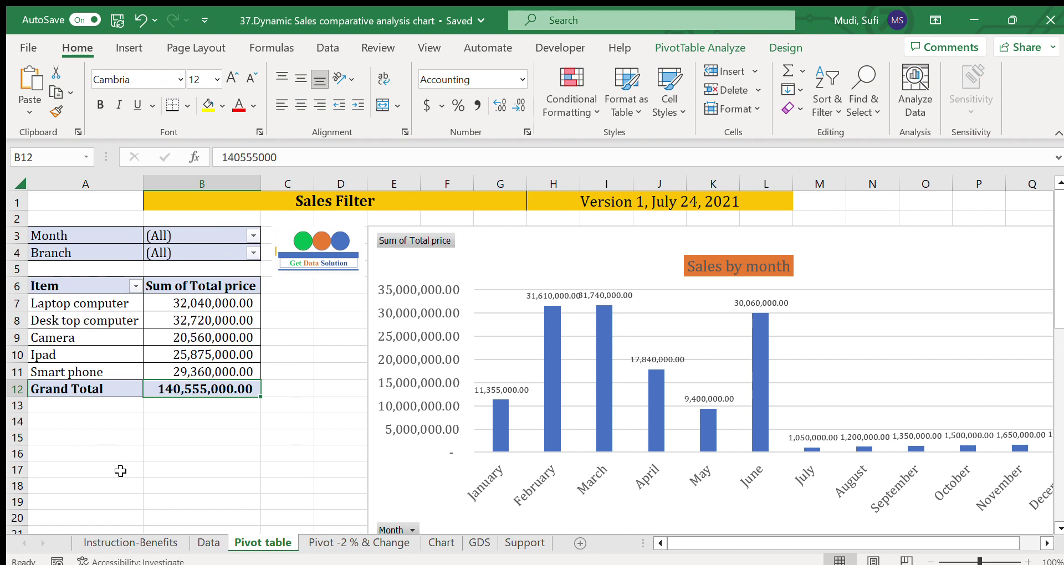
left_click(324, 202)
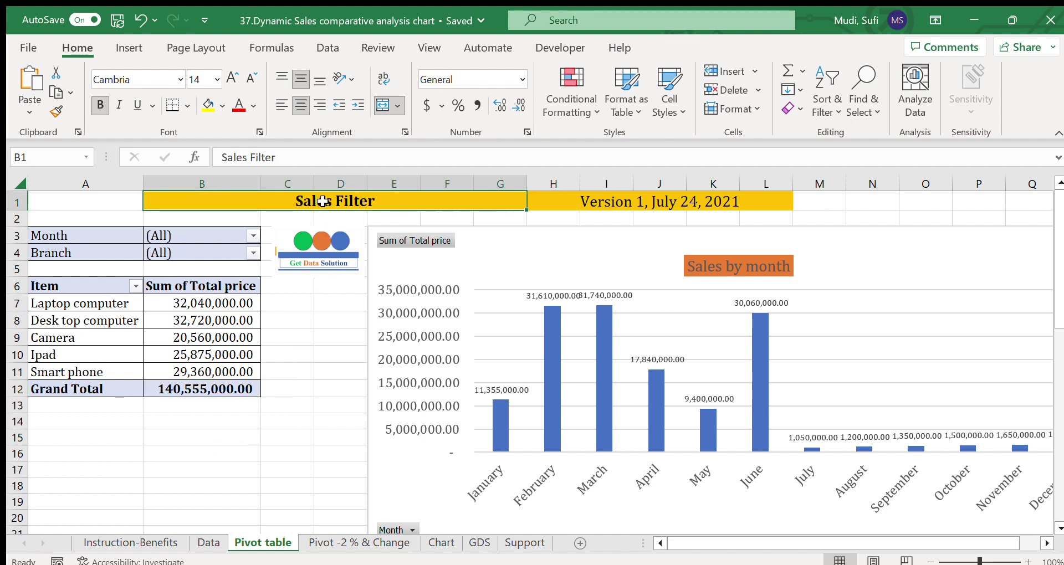
left_click(90, 235)
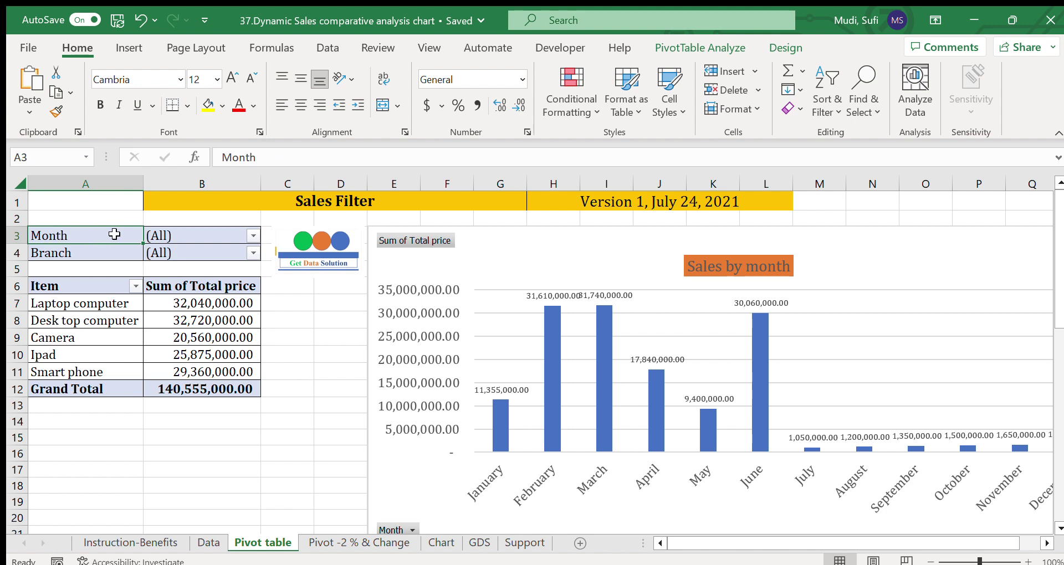
left_click(175, 253)
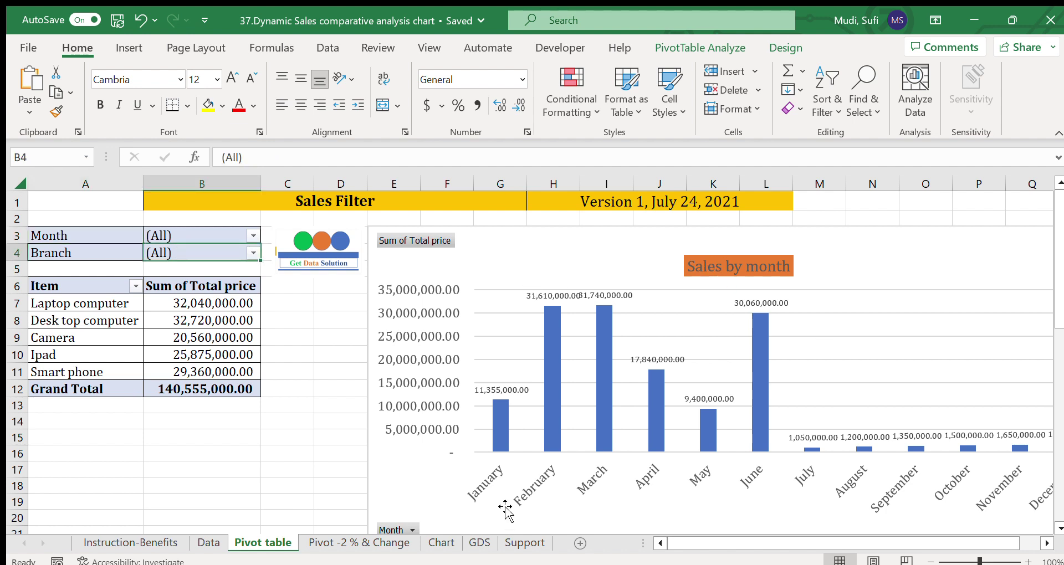
- Examine the Sales by branch chart below the Sales by month chart and return to the start of the sheet
left_click_drag(1059, 309, 1058, 426)
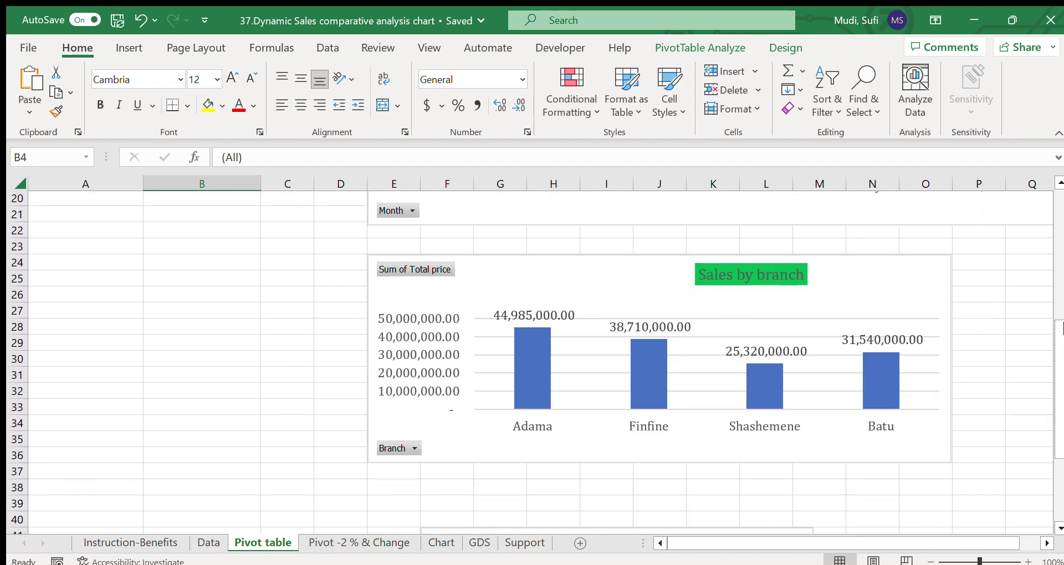
left_click_drag(1060, 328, 1058, 204)
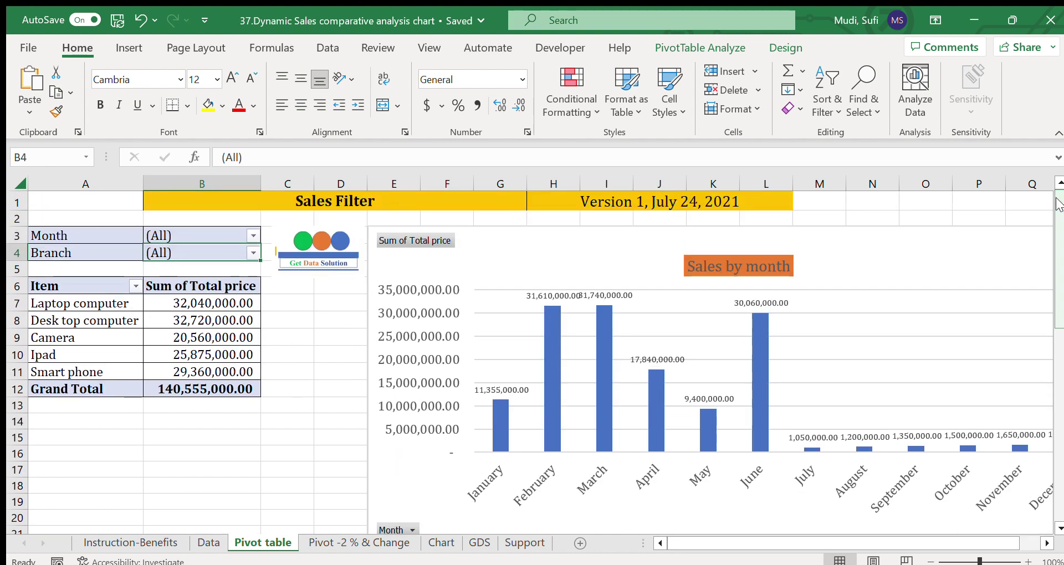
left_click(289, 382)
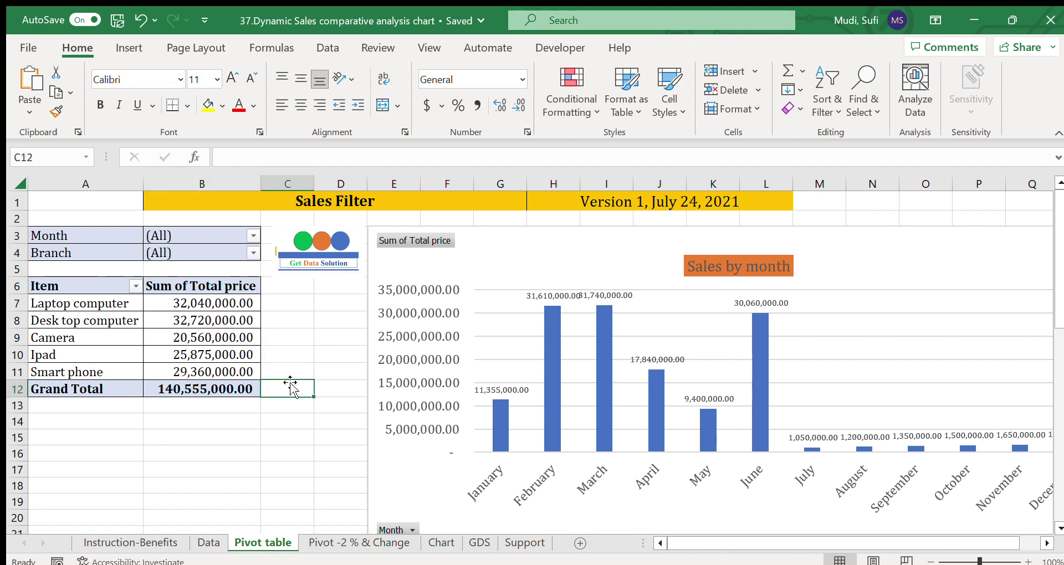
- Open the GDS sheet and look over the Get Data Solution logo area beside the Purpose list
left_click(474, 544)
left_click(293, 383)
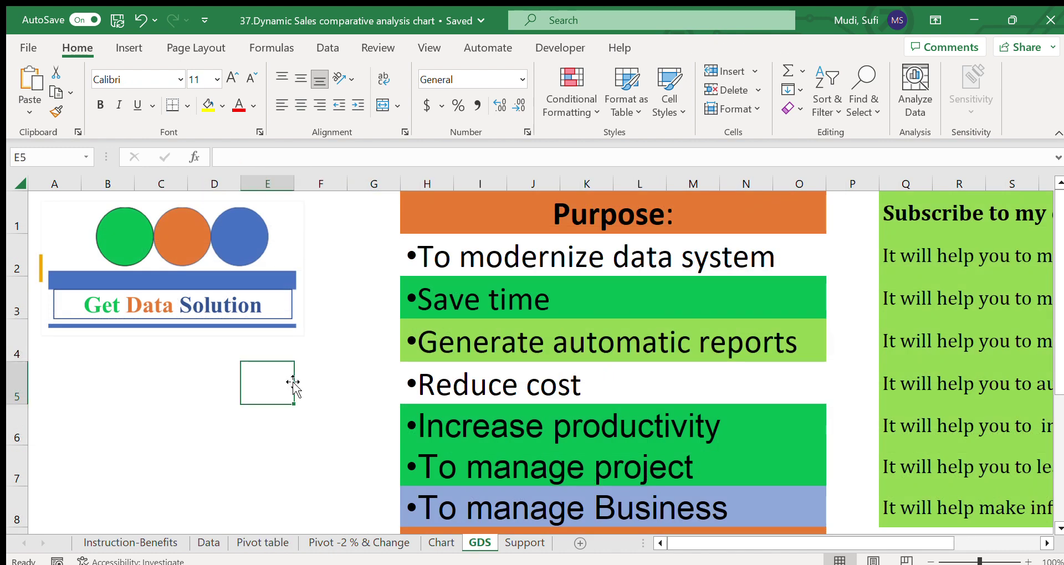
left_click(361, 326)
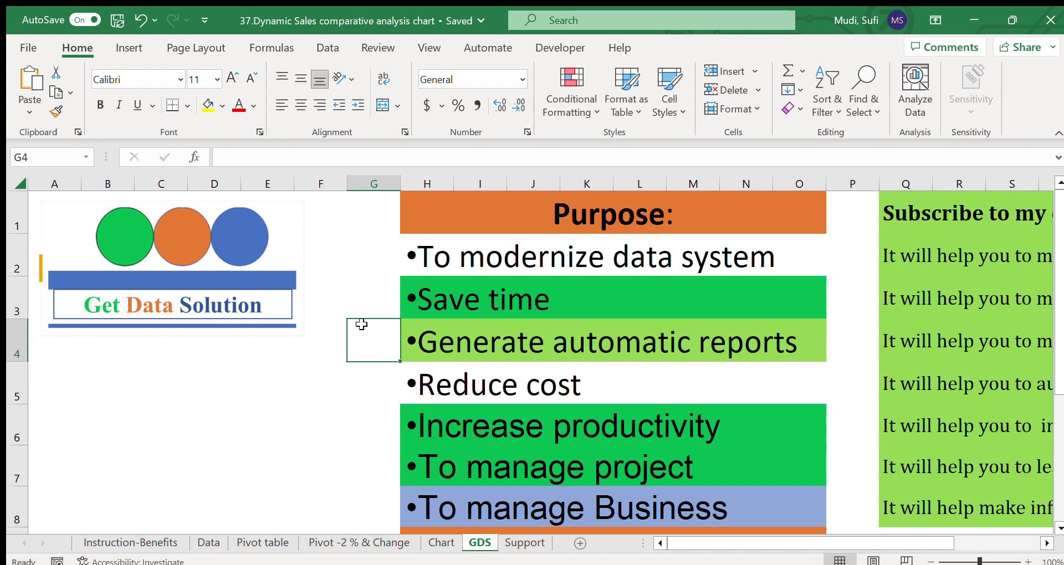
left_click(269, 358)
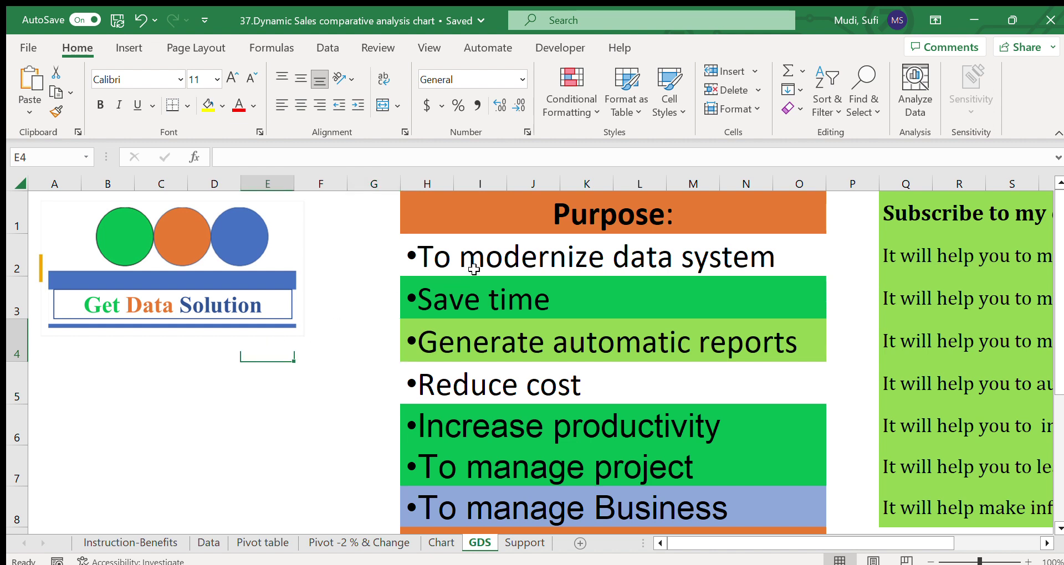
- Read through the Purpose list item by item, from modernizing the data system to learning new skills
left_click(507, 256)
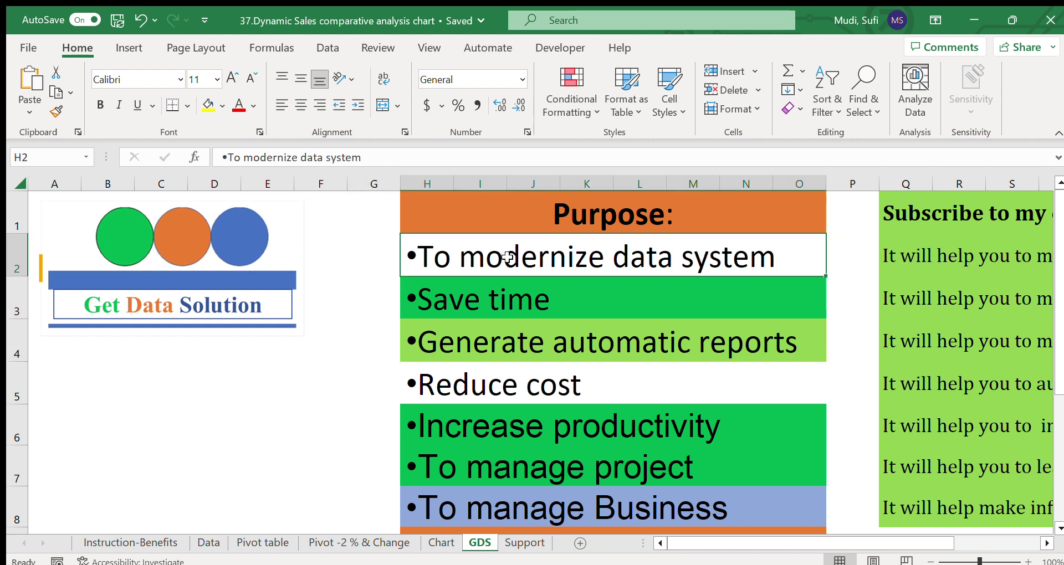
left_click(470, 289)
key("Down")
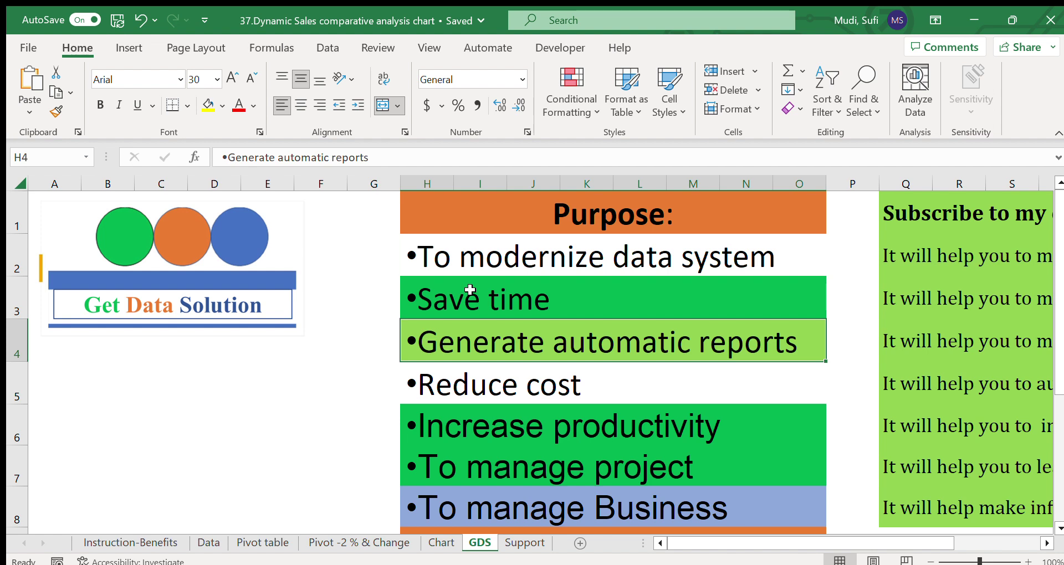
key("Down")
key("Down")
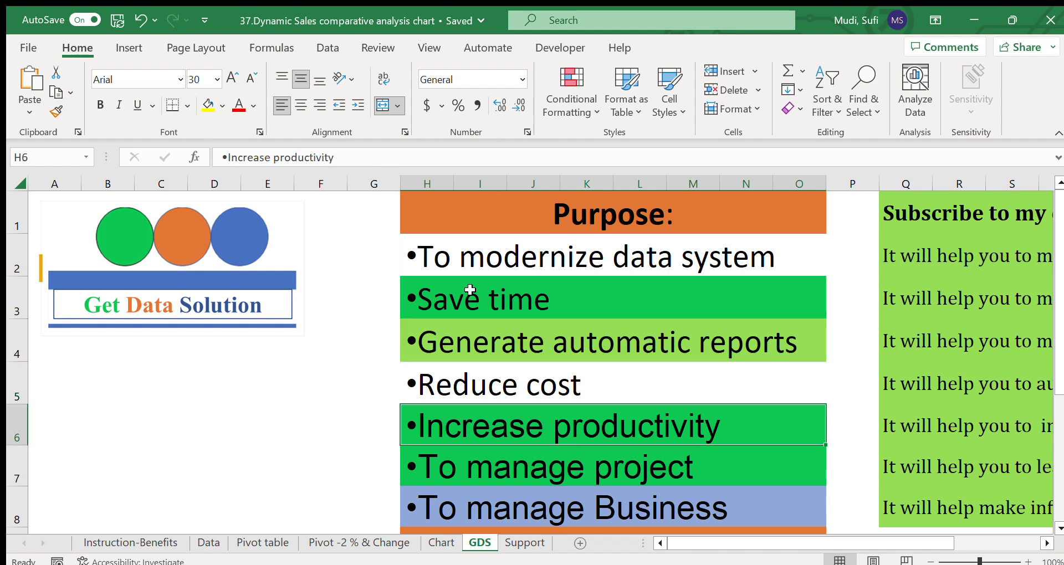
key("Down")
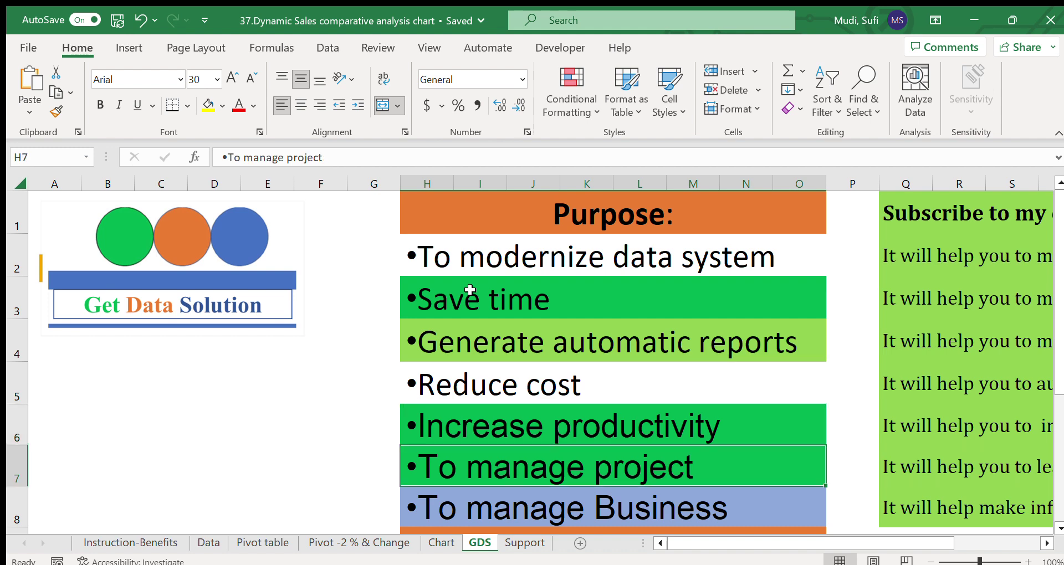
key("Down")
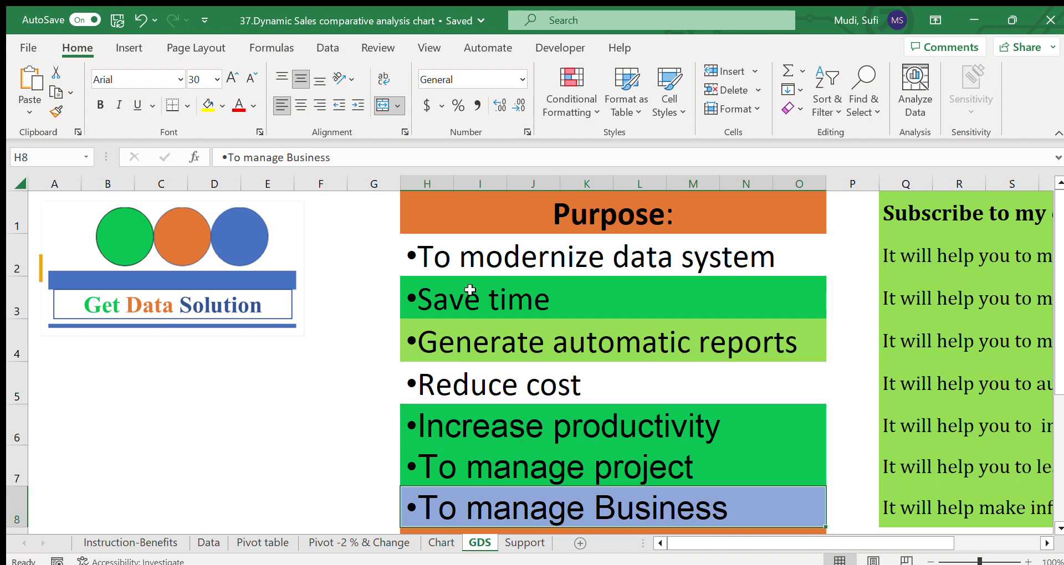
key("Down")
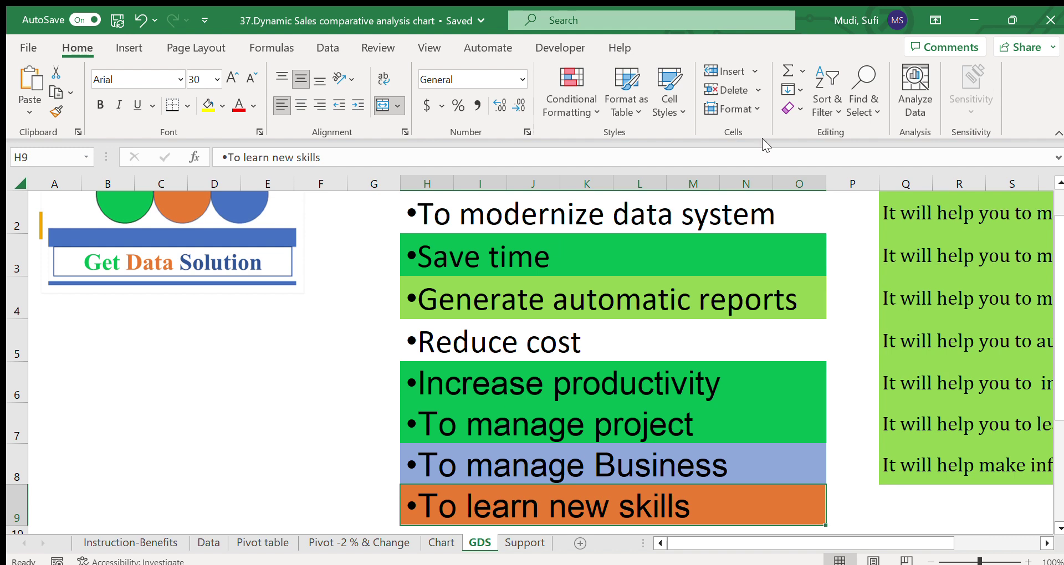
- Go back over the start of the Purpose list on the GDS sheet and view the neighbouring list of reasons to subscribe
left_click_drag(1059, 245, 1056, 210)
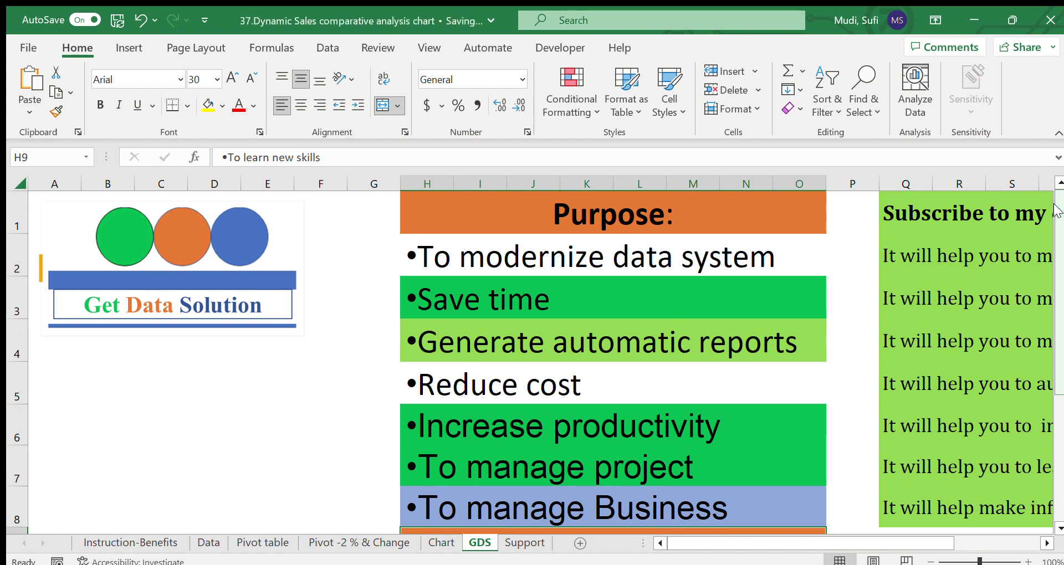
left_click(679, 257)
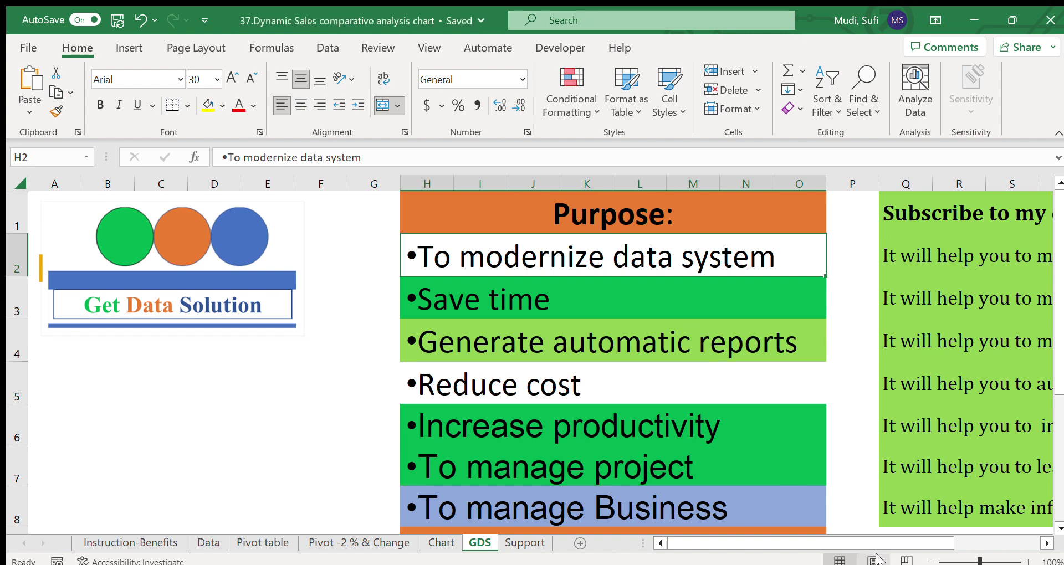
left_click(1047, 544)
left_click(1047, 543)
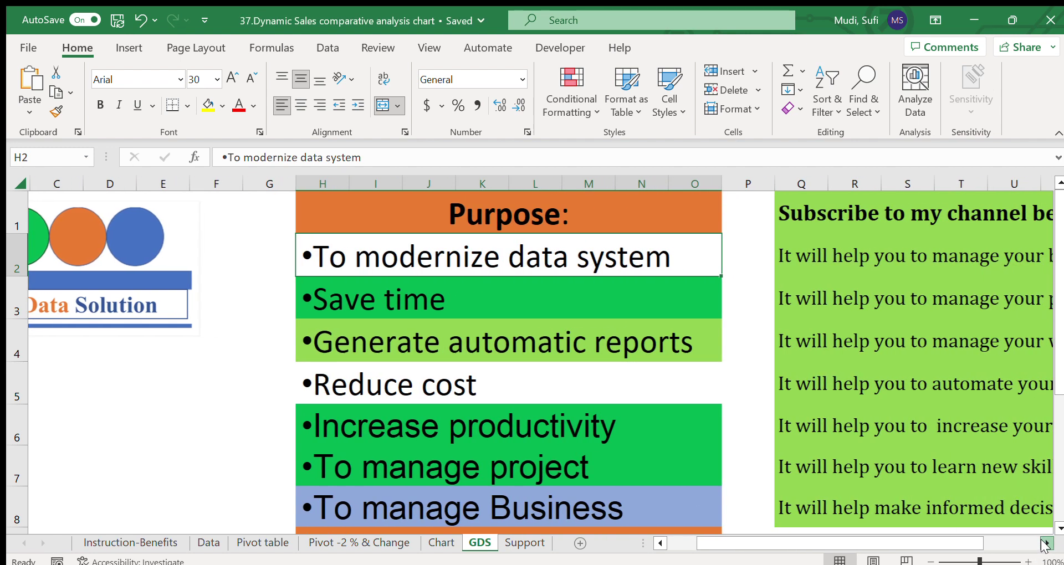
left_click(1046, 543)
left_click(1046, 543)
left_click(1046, 543)
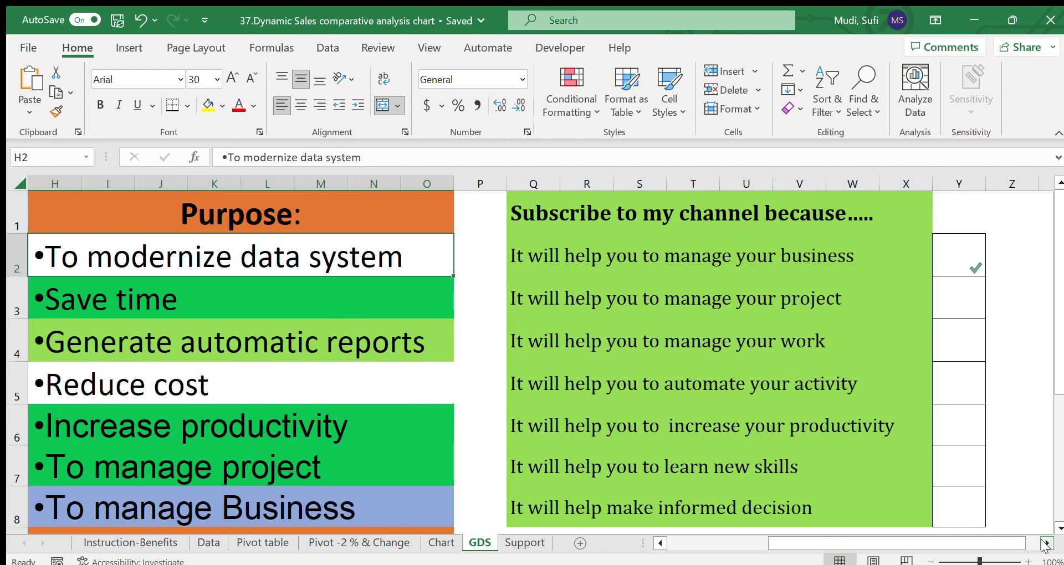
- Copy the check mark in Y2 down to Y3, beside "It will help you to manage your project"
left_click(758, 254)
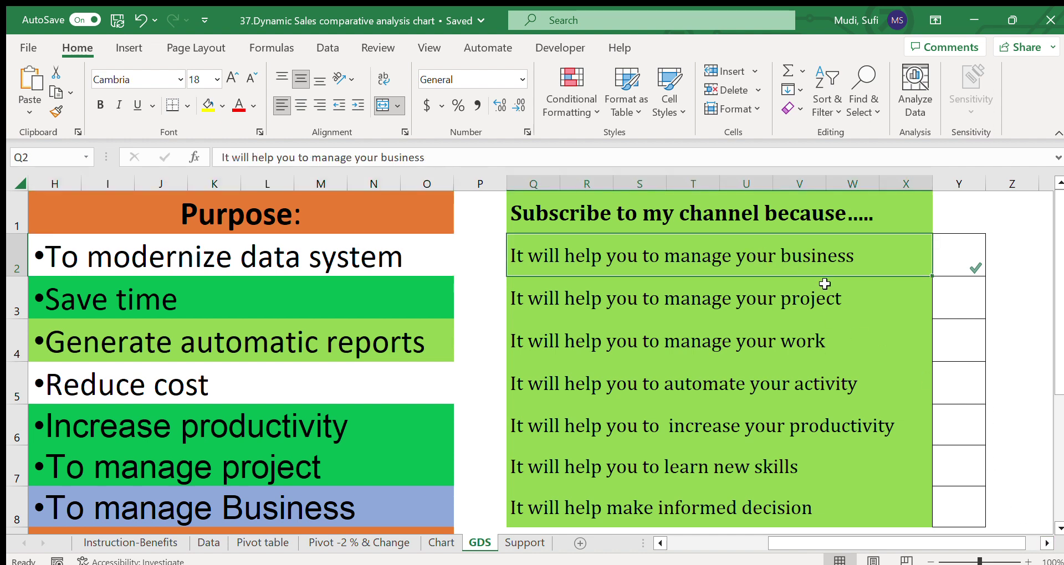
left_click(953, 262)
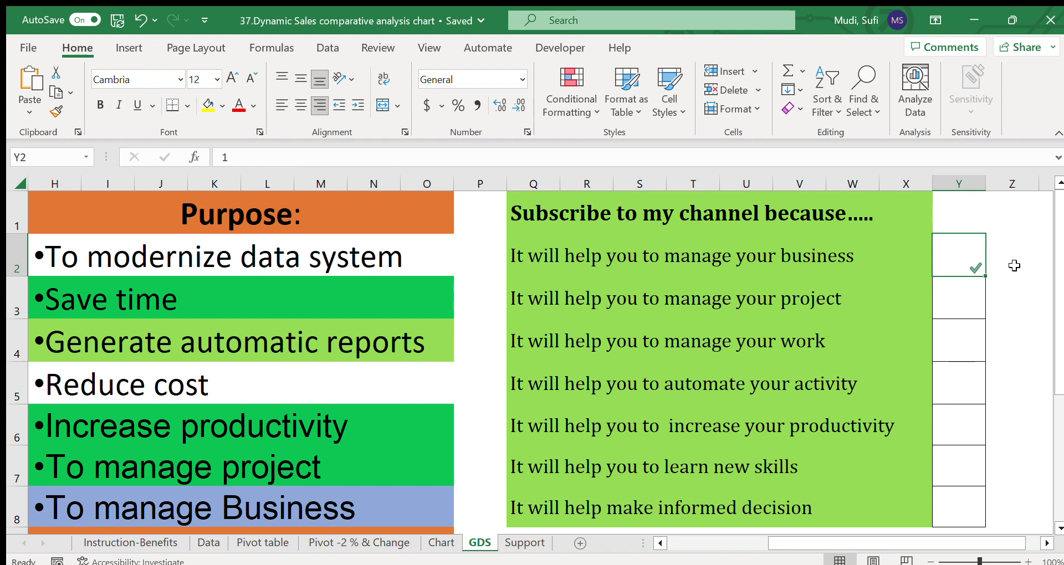
left_click_drag(984, 278, 980, 314)
left_click(784, 297)
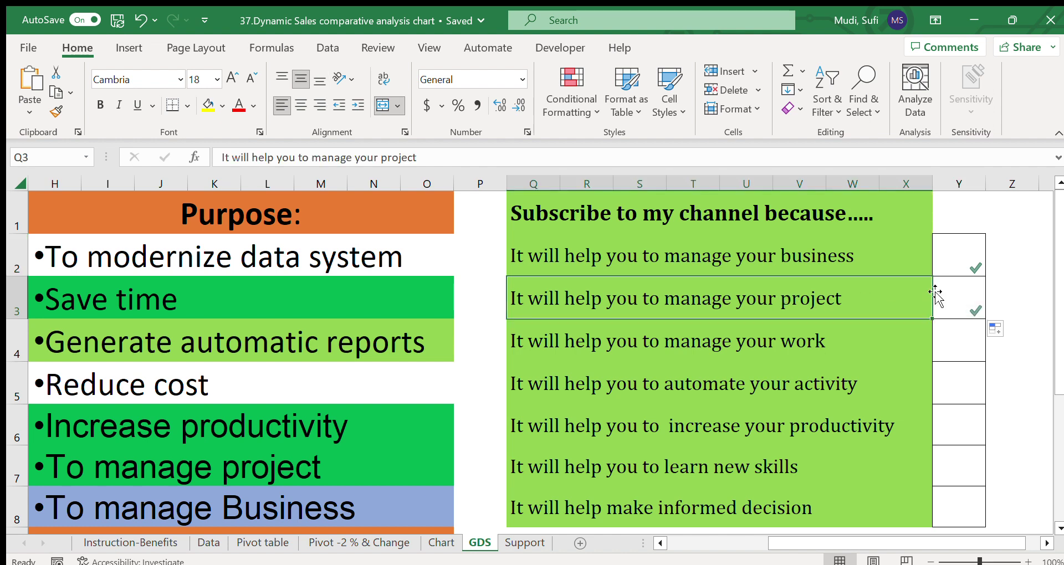
left_click(956, 291)
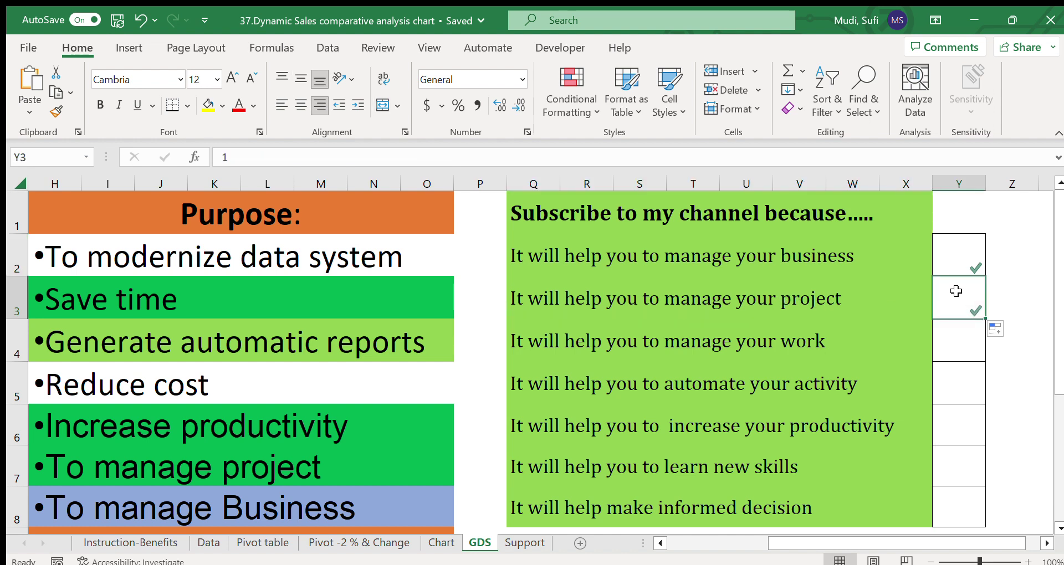
- Extend the check mark from Y3 down through Y5, marking the manage your work and automate your activity reasons
left_click(804, 344)
left_click(970, 306)
left_click_drag(986, 320, 982, 352)
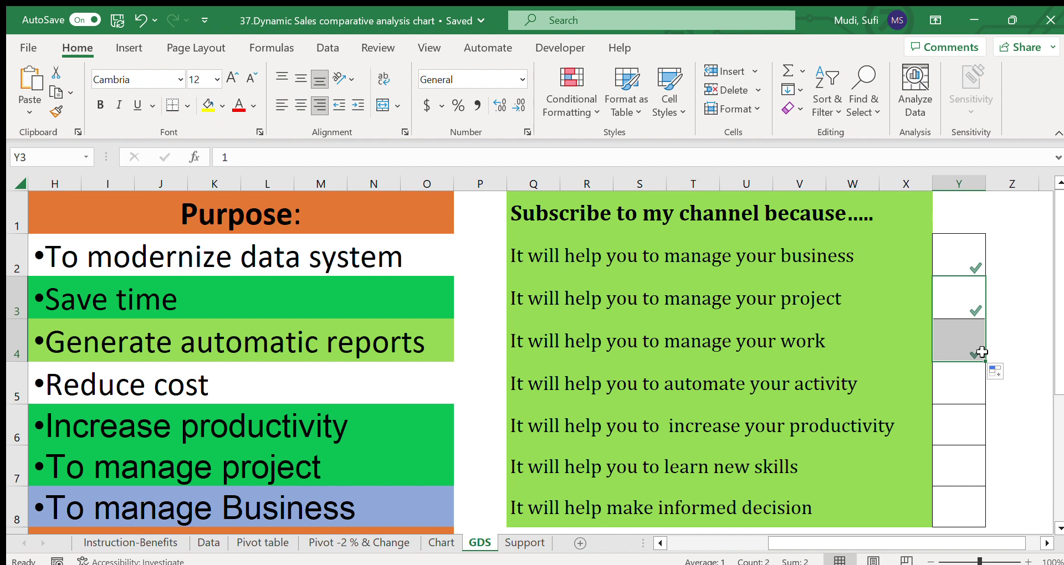
left_click_drag(986, 363, 980, 390)
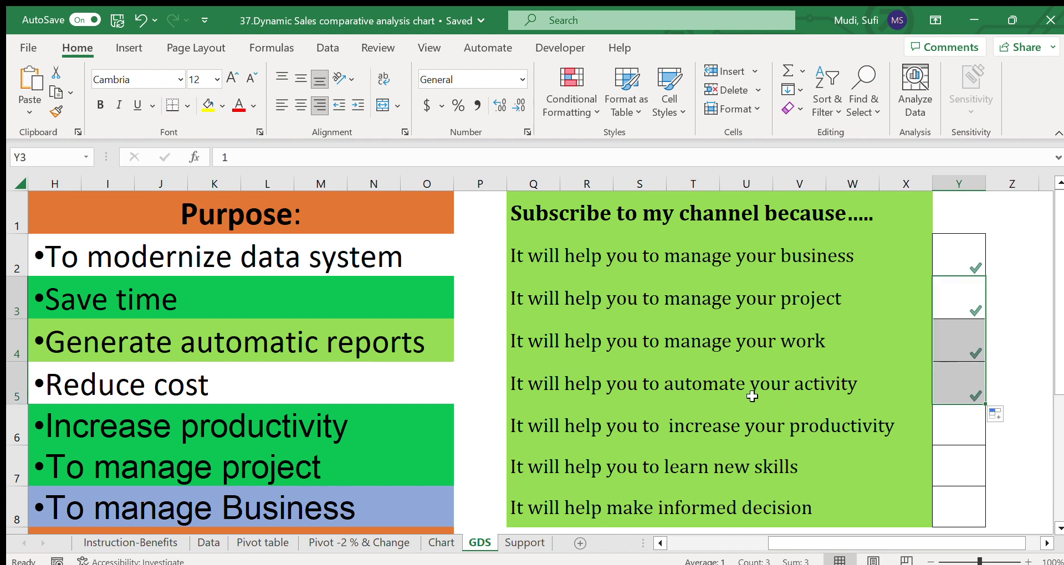
- Fill the check mark from Y5 down through Y7, marking the increase your productivity and learn new skills reasons
left_click(719, 391)
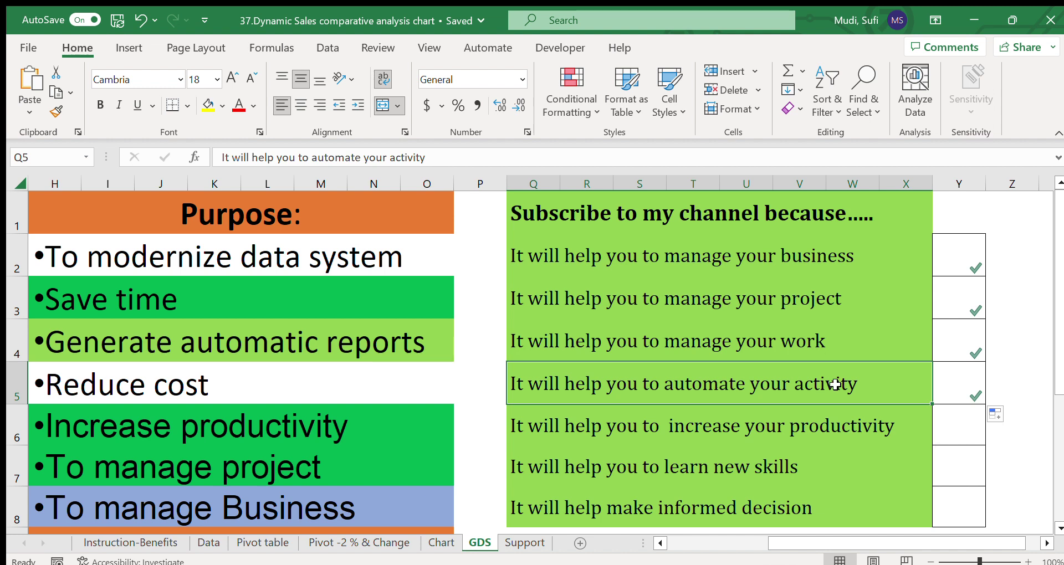
left_click(951, 382)
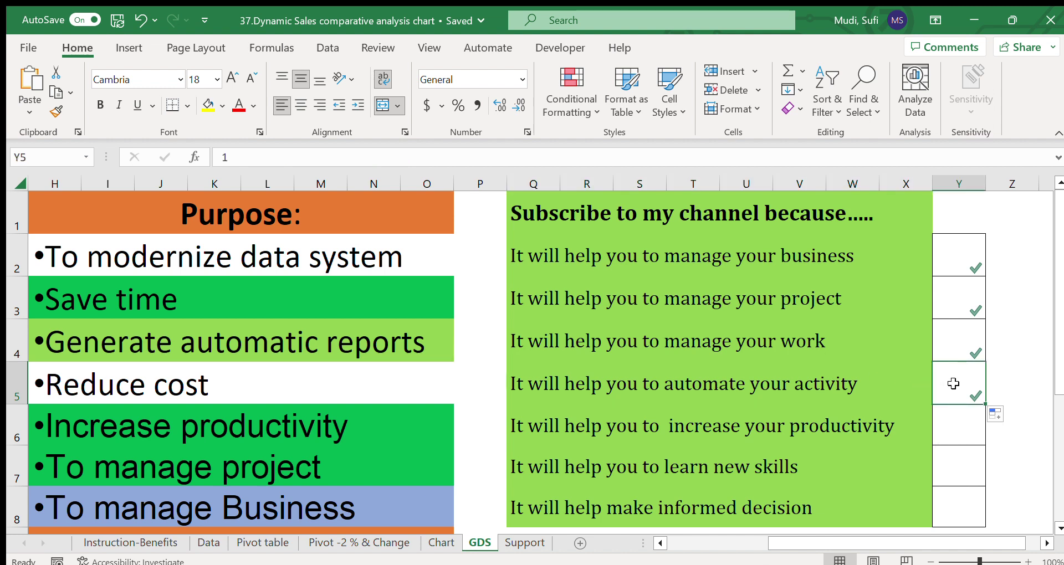
left_click_drag(986, 405, 980, 436)
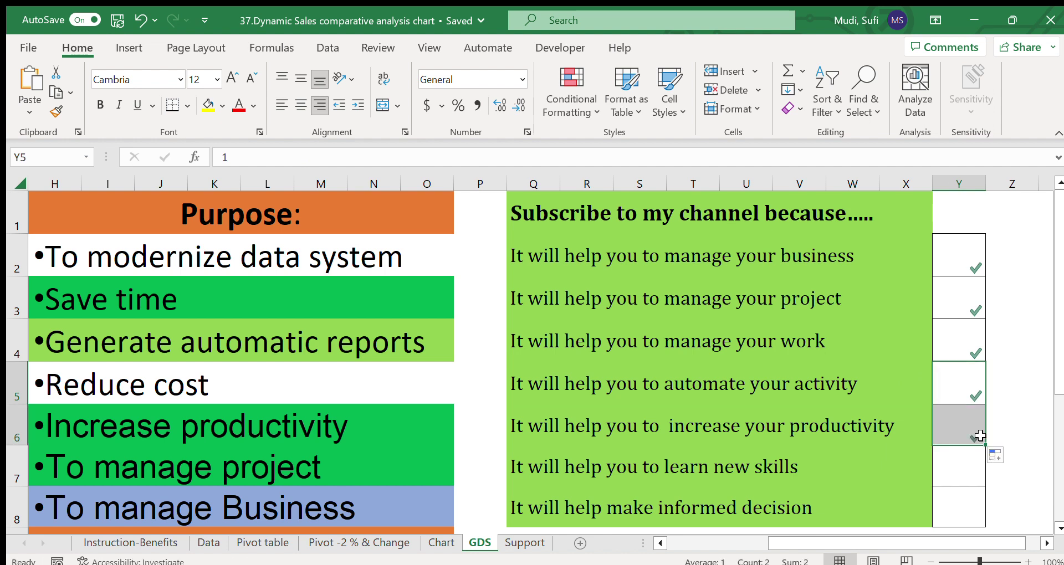
left_click(788, 425)
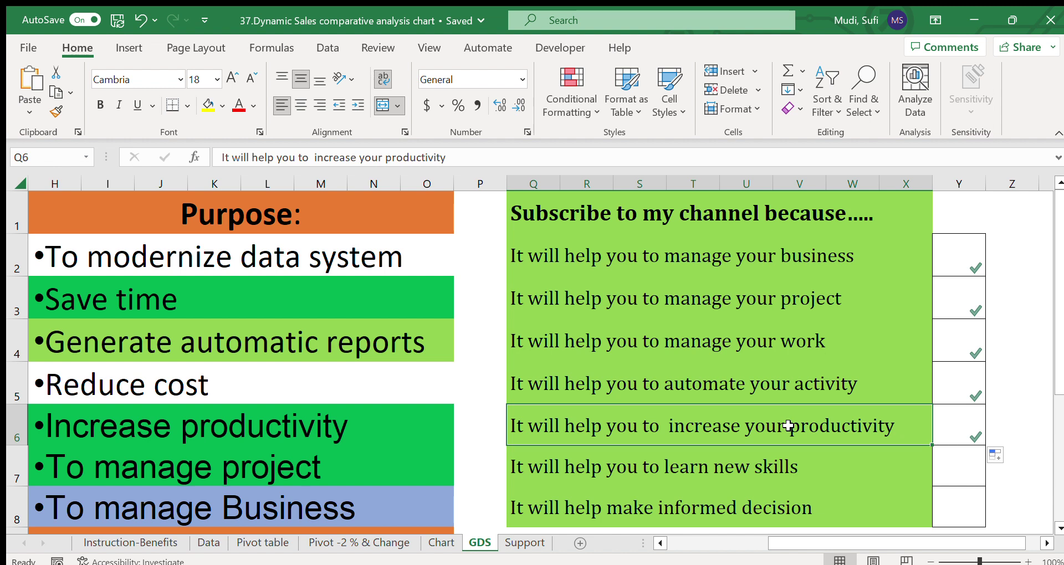
left_click(962, 424)
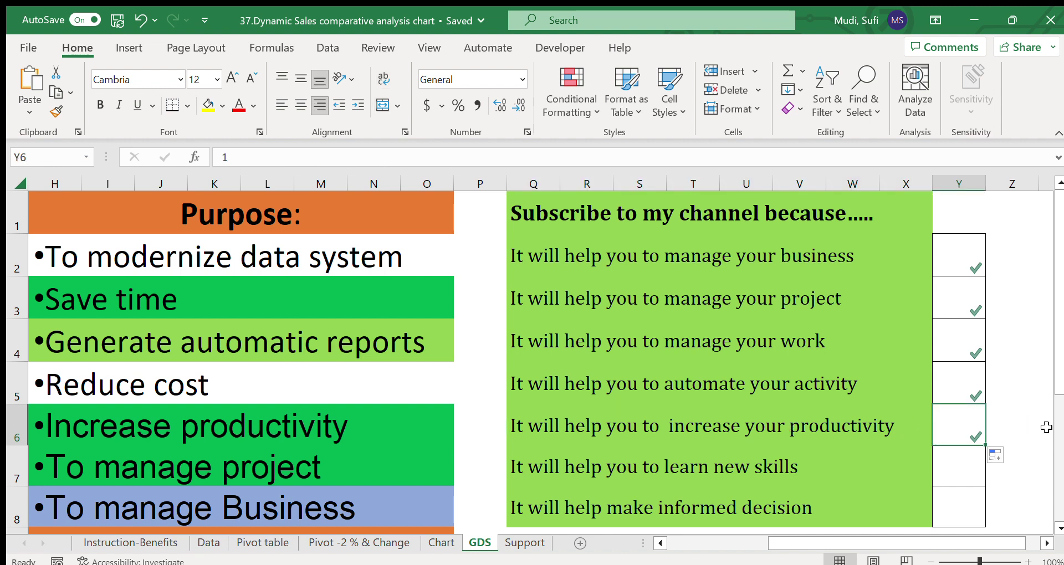
left_click_drag(986, 445, 979, 477)
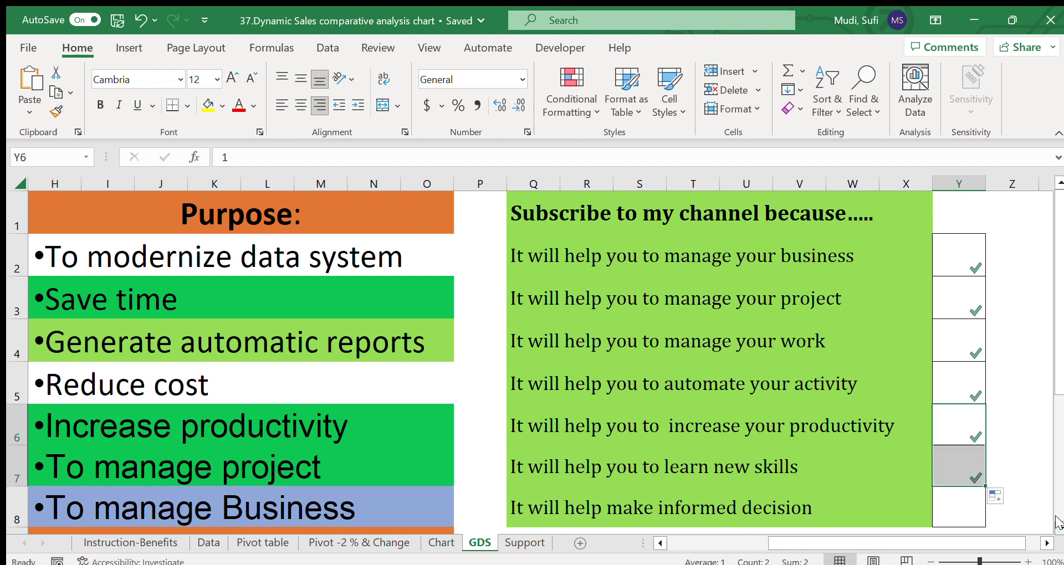
- Copy the check mark from Y7 down to Y8, beside "It will help make informed decision", and return to the list's heading
double_click(1059, 528)
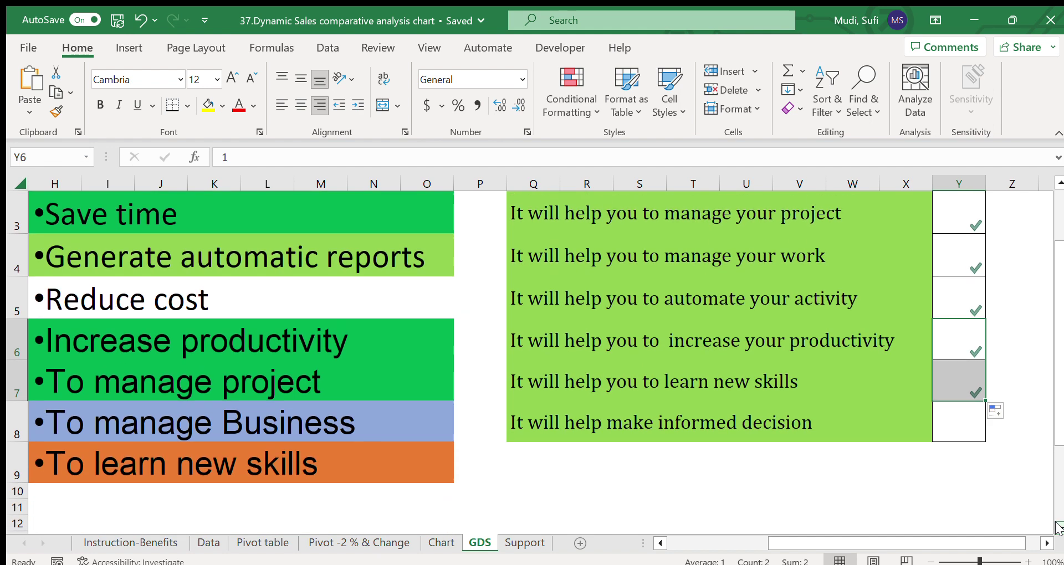
left_click(782, 385)
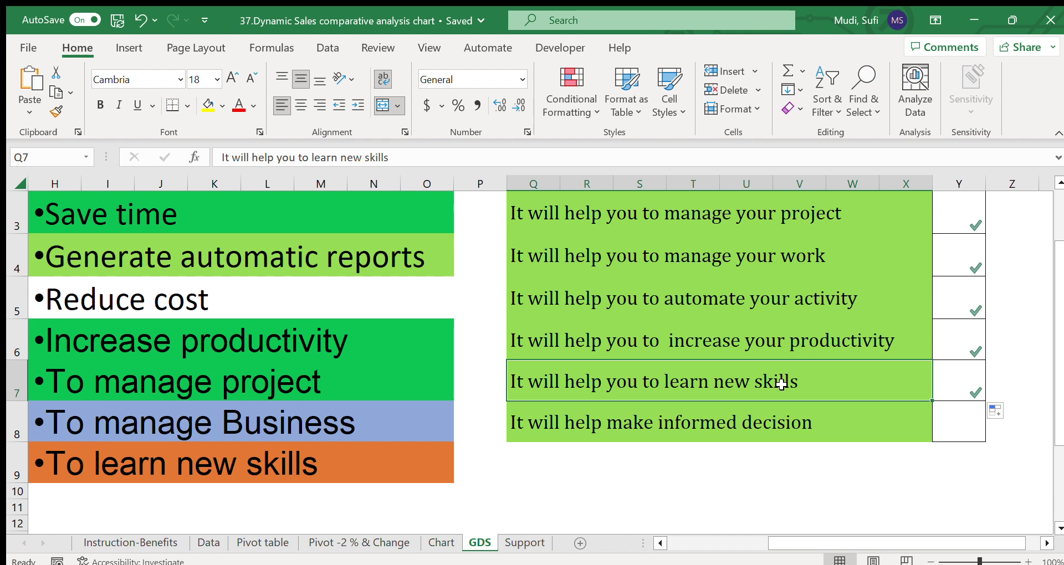
left_click(974, 383)
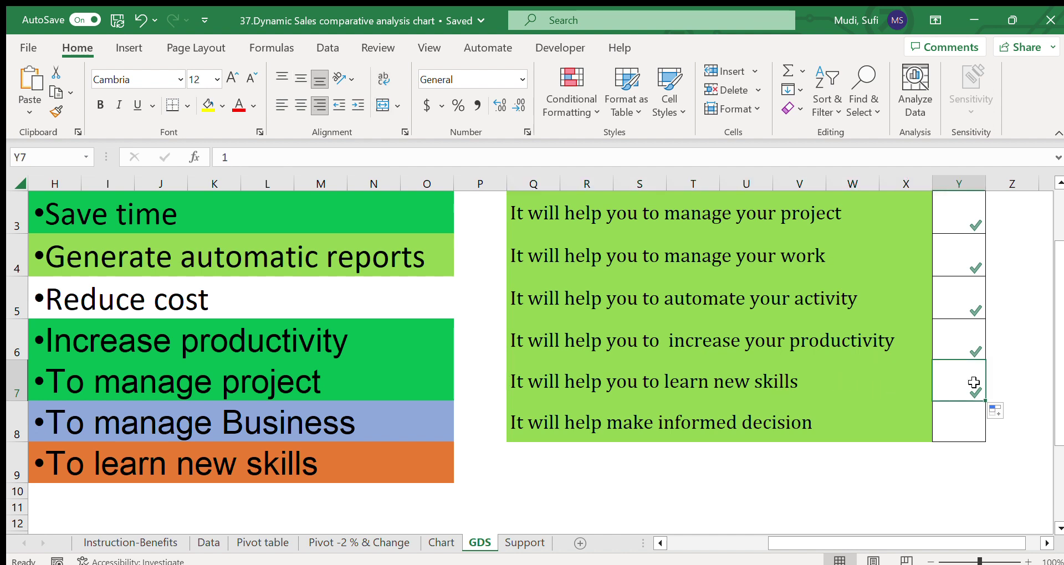
left_click(781, 425)
left_click(952, 383)
left_click_drag(988, 400, 981, 430)
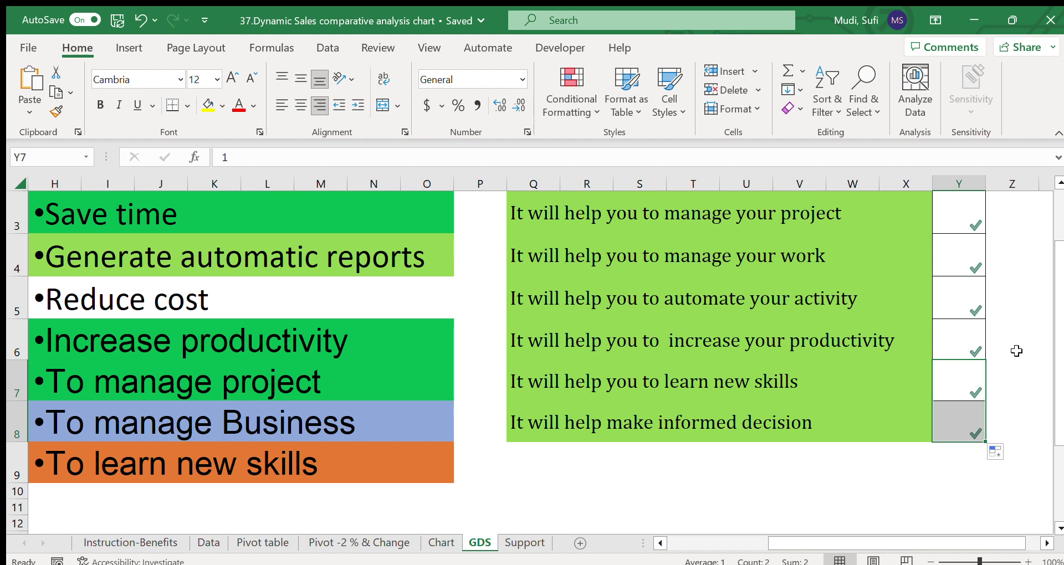
scroll(1053, 240, "up", 1)
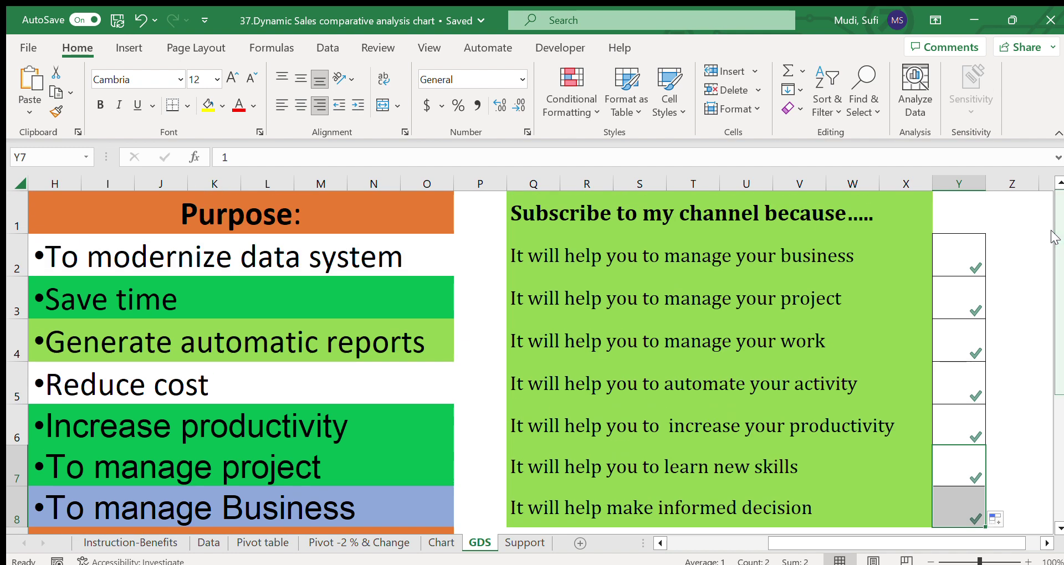
- Open the Data sheet and inspect the first Quantity sold entry and the FY column of the sales table
left_click(208, 543)
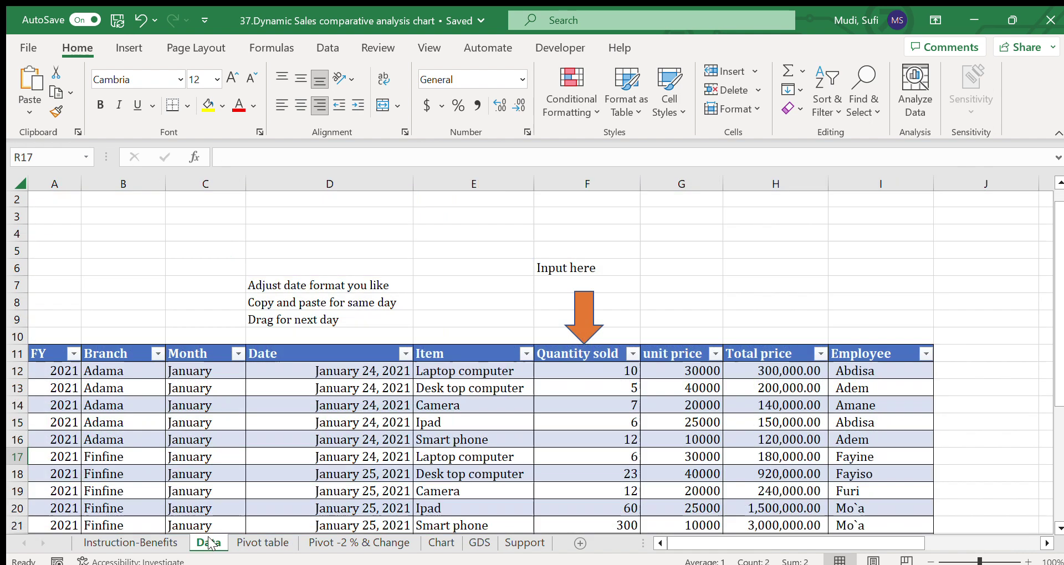
left_click(564, 376)
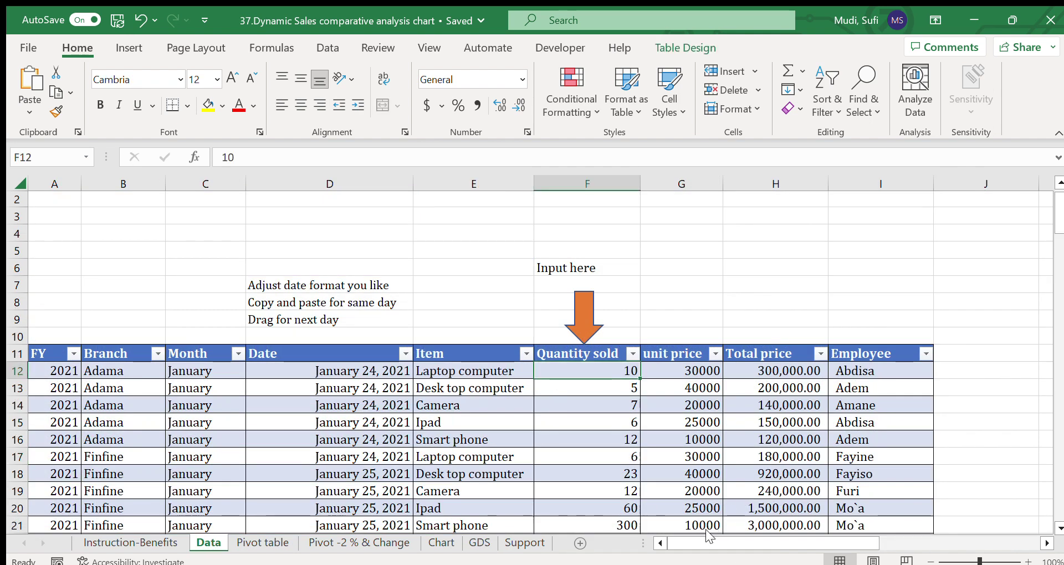
left_click(60, 371)
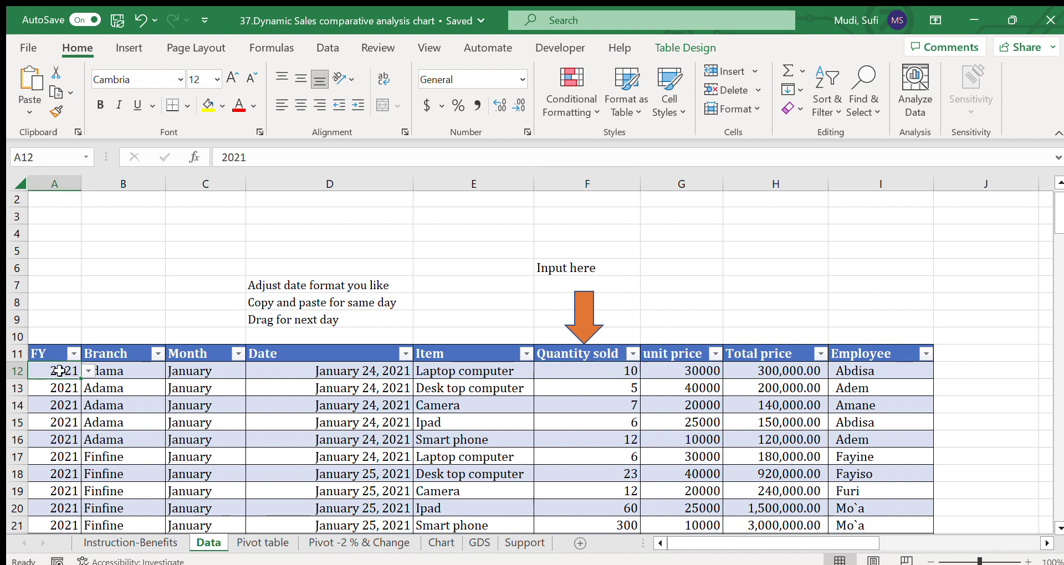
left_click(42, 354)
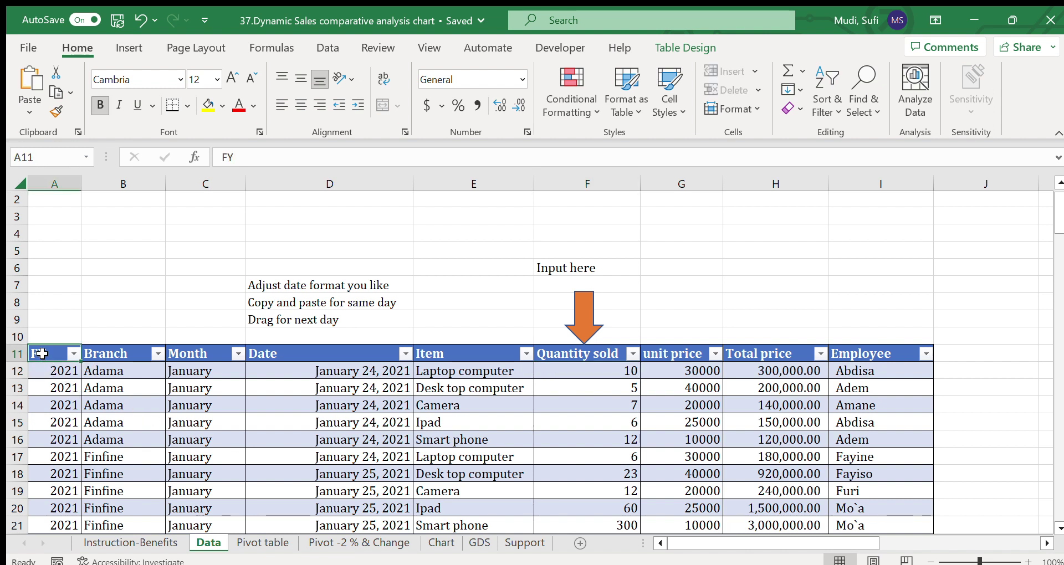
left_click(42, 372)
- Go through the sales table's column headings one by one, from Branch to Employee
left_click(126, 354)
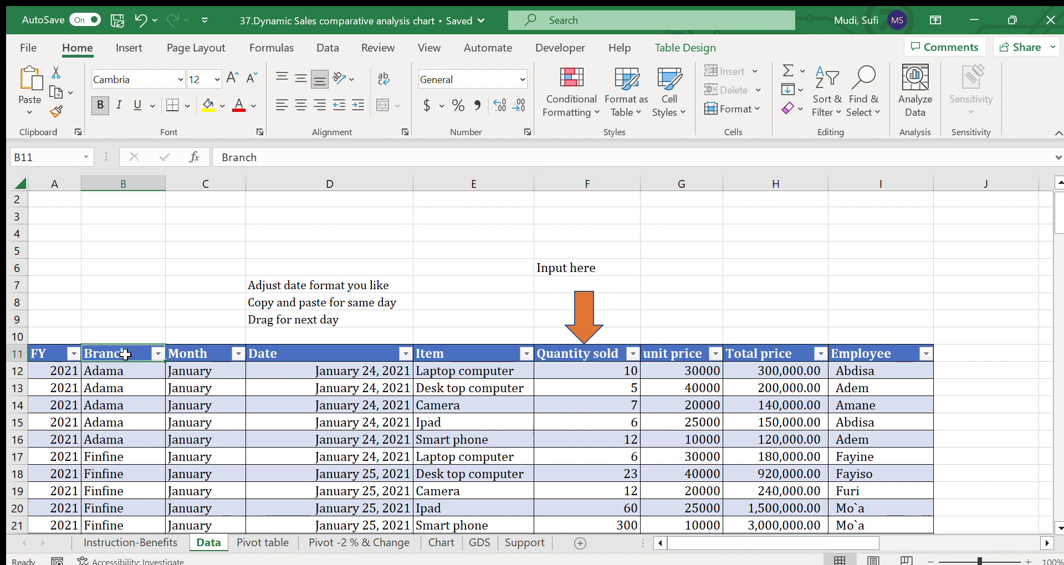
left_click(205, 357)
left_click(294, 357)
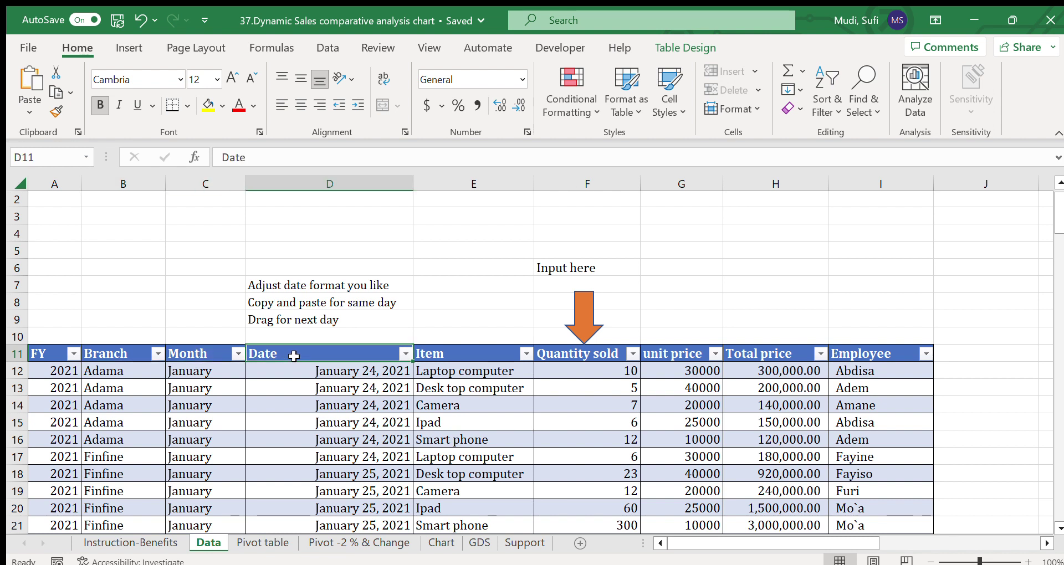
left_click(452, 354)
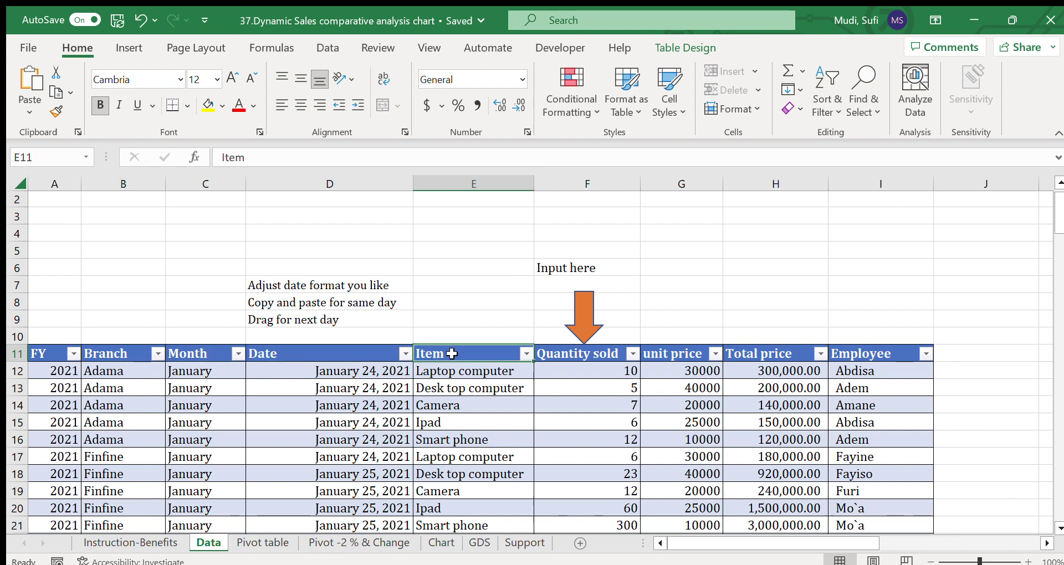
left_click(576, 355)
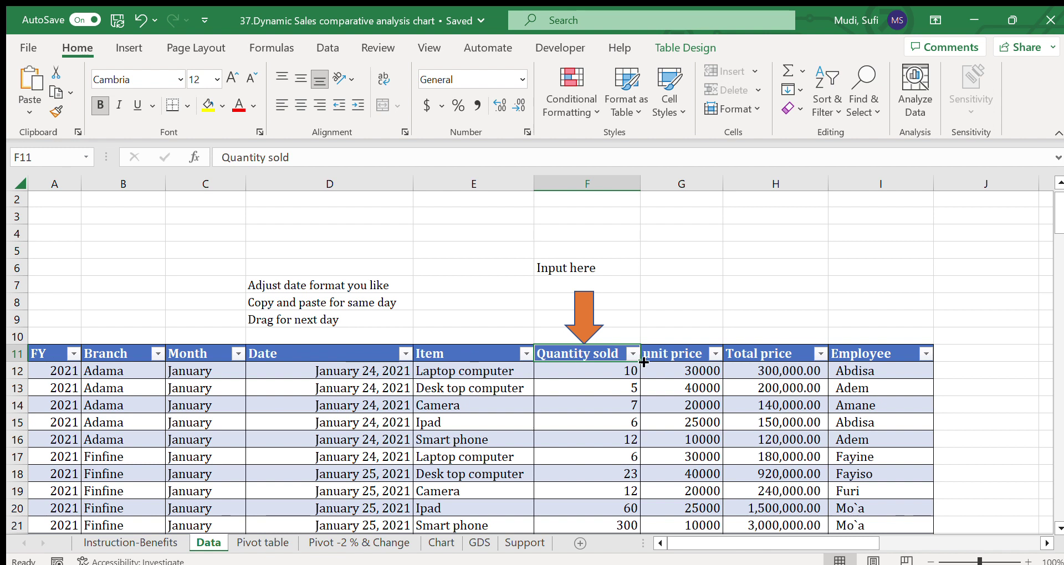
left_click(680, 356)
left_click(760, 358)
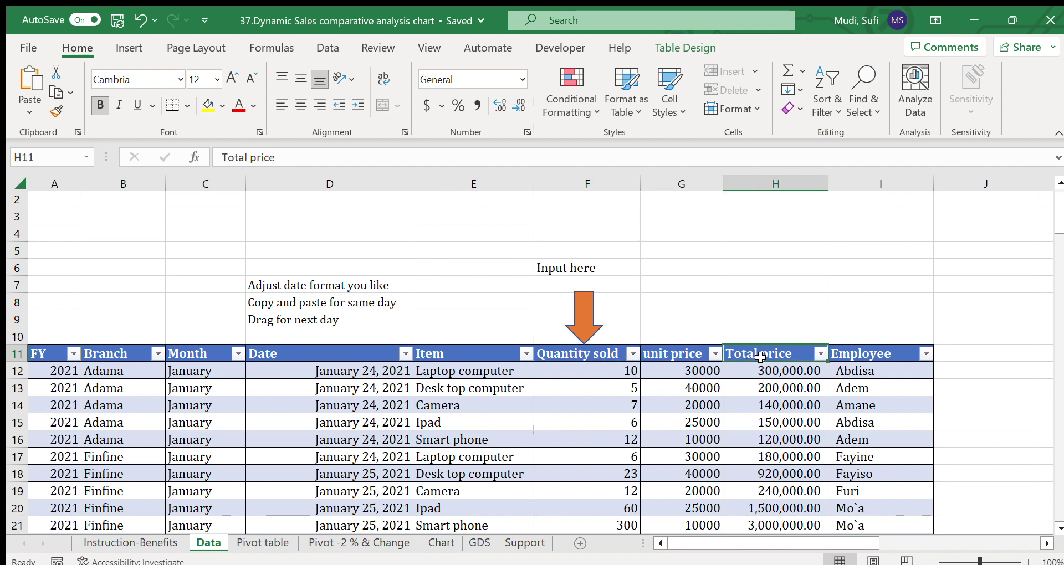
left_click(860, 358)
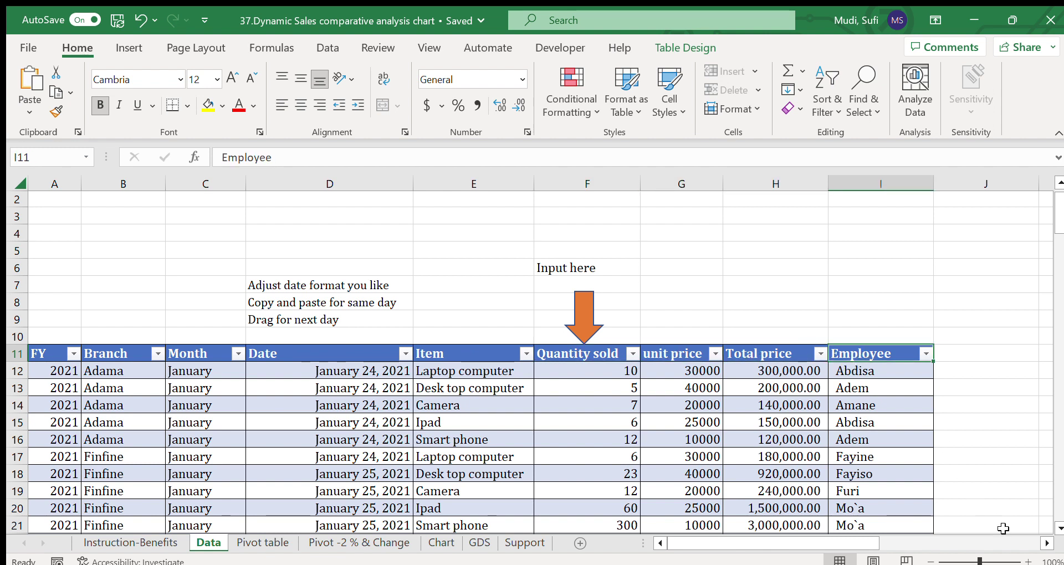
- Examine the Electronics and Unit price list beside the sales table, selecting its entries from Laptop computer to Smart phone (M4:N8)
left_click(1045, 543)
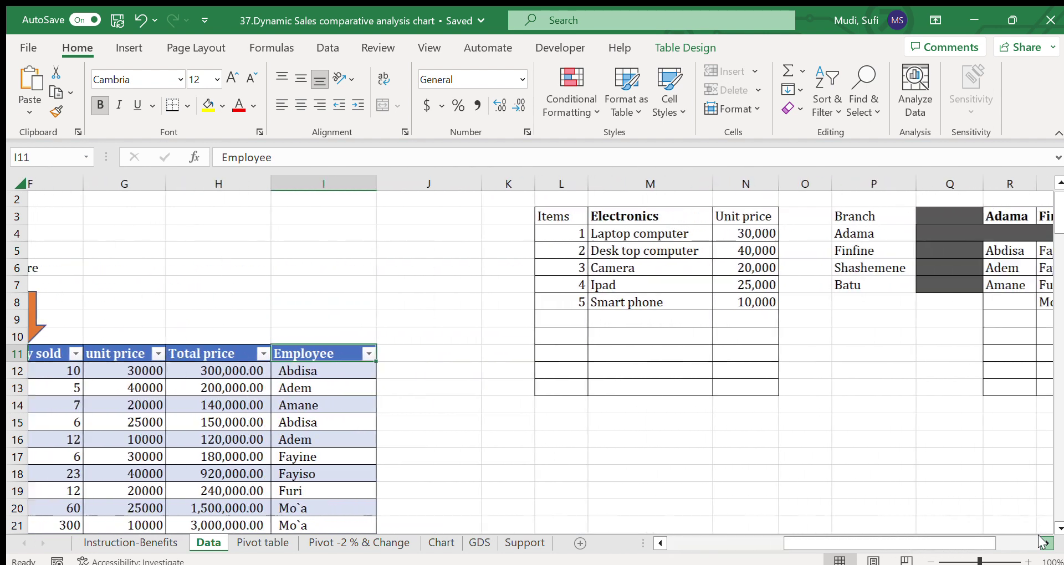
left_click(1044, 543)
left_click(1045, 543)
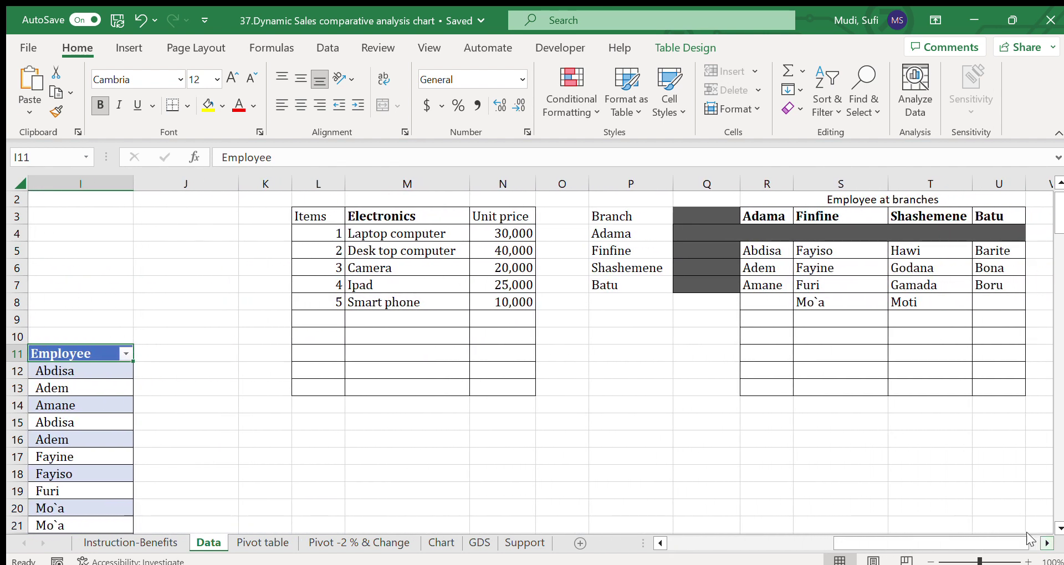
left_click(380, 219)
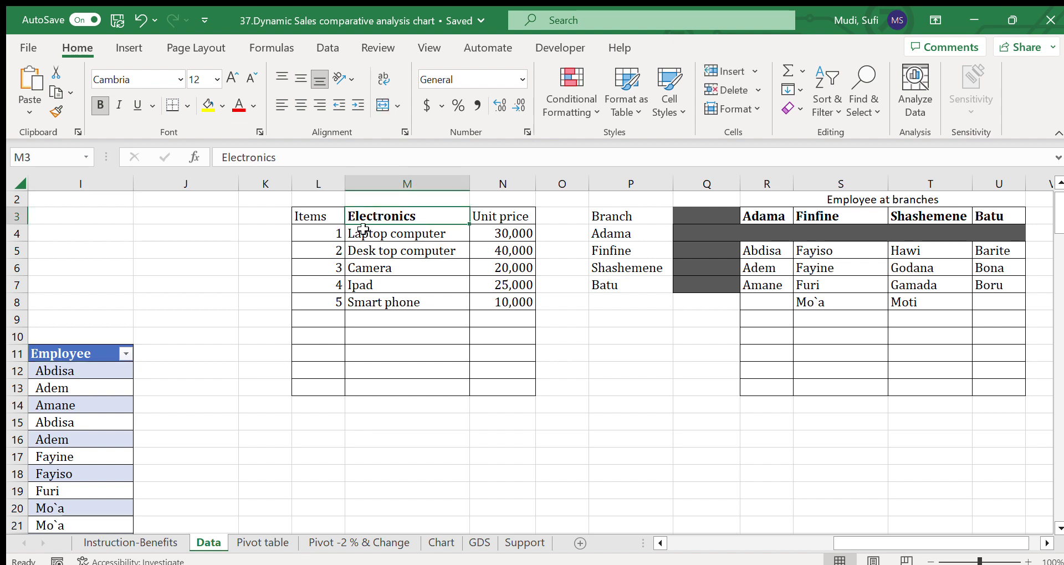
left_click(495, 219)
left_click_drag(396, 235, 494, 306)
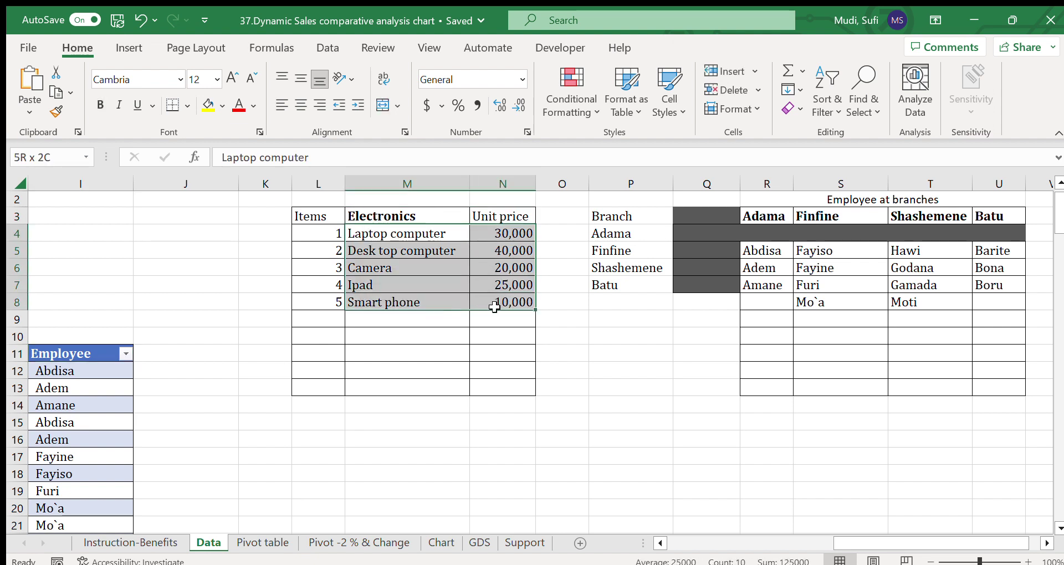
- Check the unit prices of Laptop computer and Desk top computer, selecting the full list (M4:N8) and its price column (N4:N8)
left_click(397, 237)
left_click(492, 236)
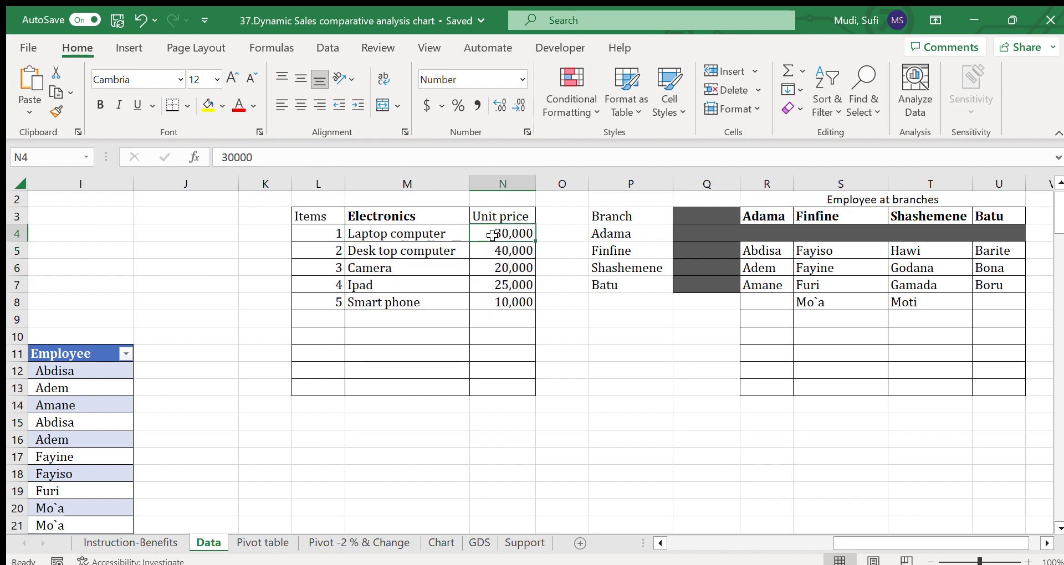
left_click(388, 251)
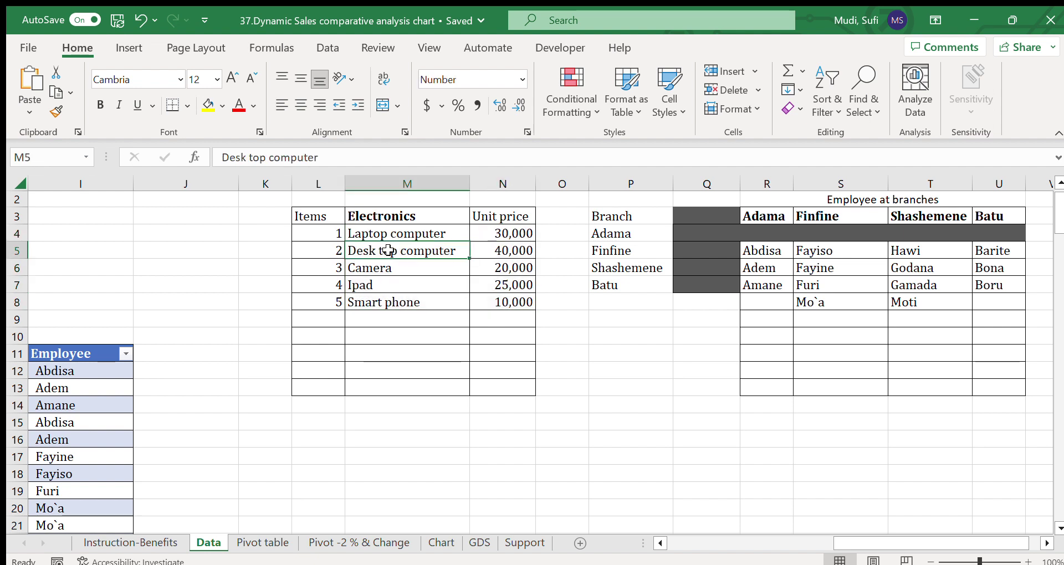
left_click(486, 250)
left_click_drag(387, 235, 493, 302)
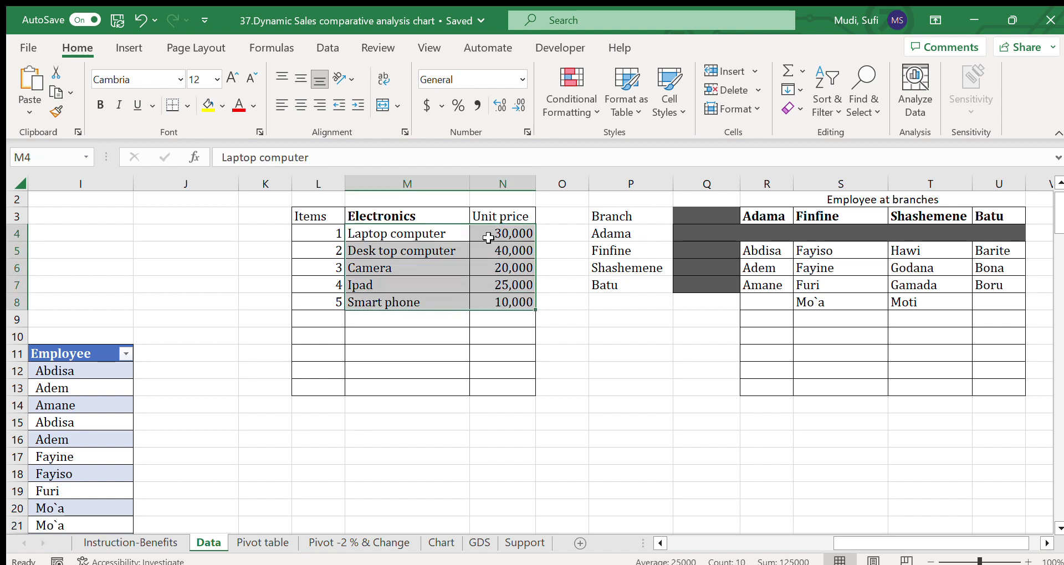
left_click_drag(487, 234, 500, 299)
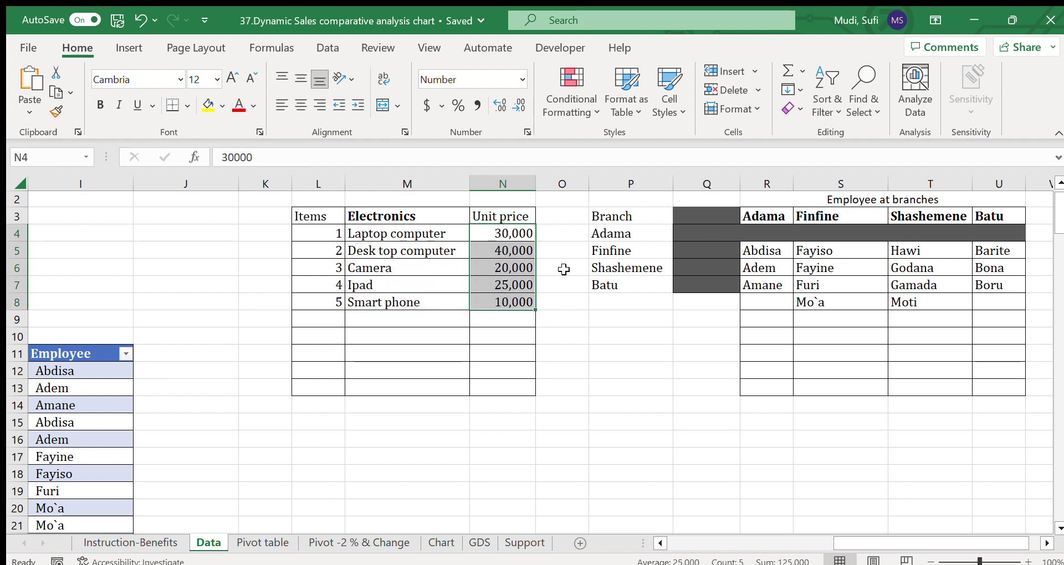
- Examine the Branch list (P4:P7), going through its entries from Finfine to Batu
left_click_drag(619, 232, 614, 285)
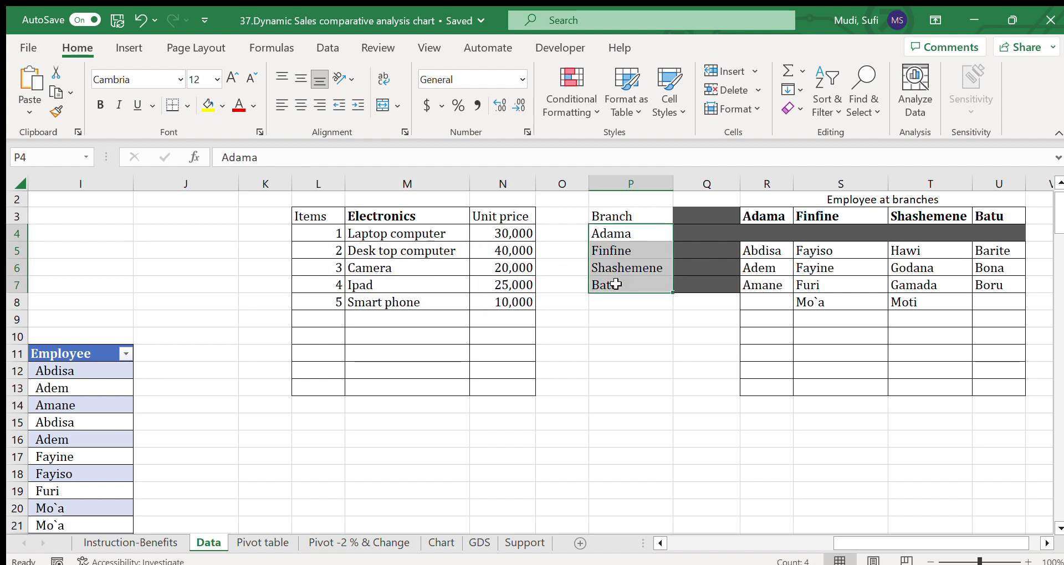
left_click(634, 253)
left_click(630, 269)
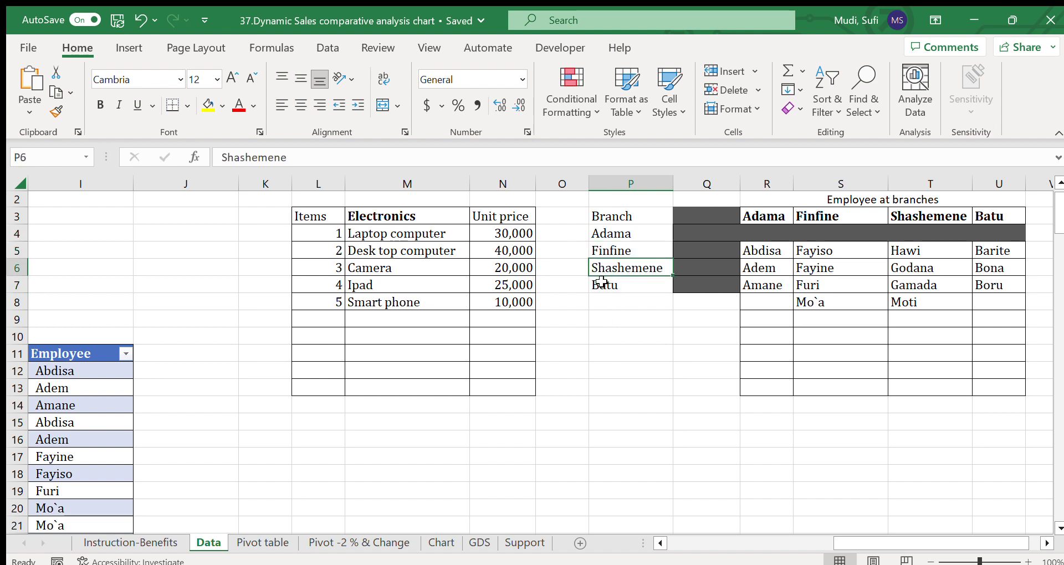
left_click(601, 284)
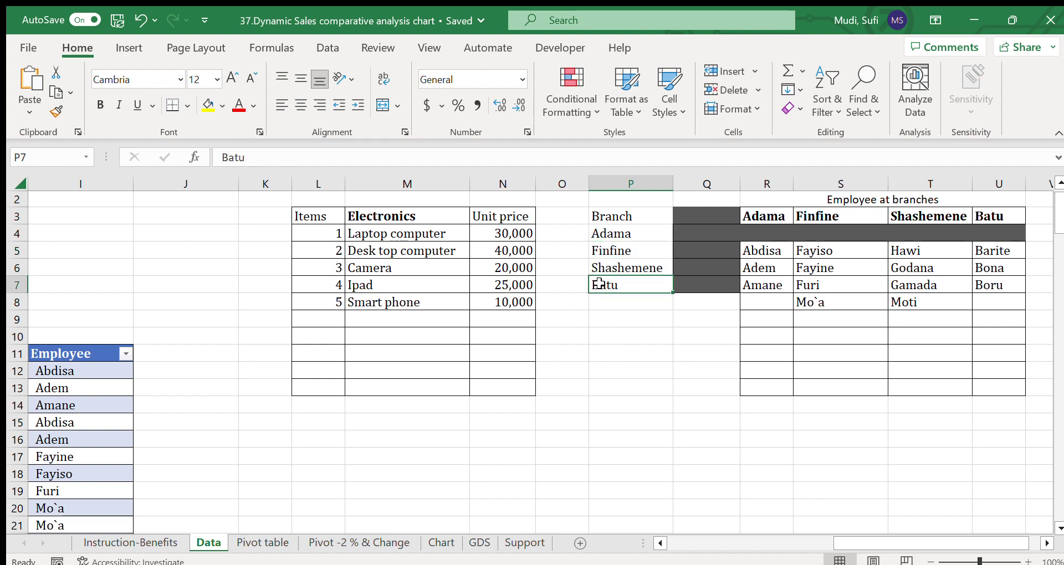
- Examine the Employee at branches table (R3:U8) and go through the employees of the Adama branch
left_click(779, 216)
left_click_drag(778, 216, 984, 299)
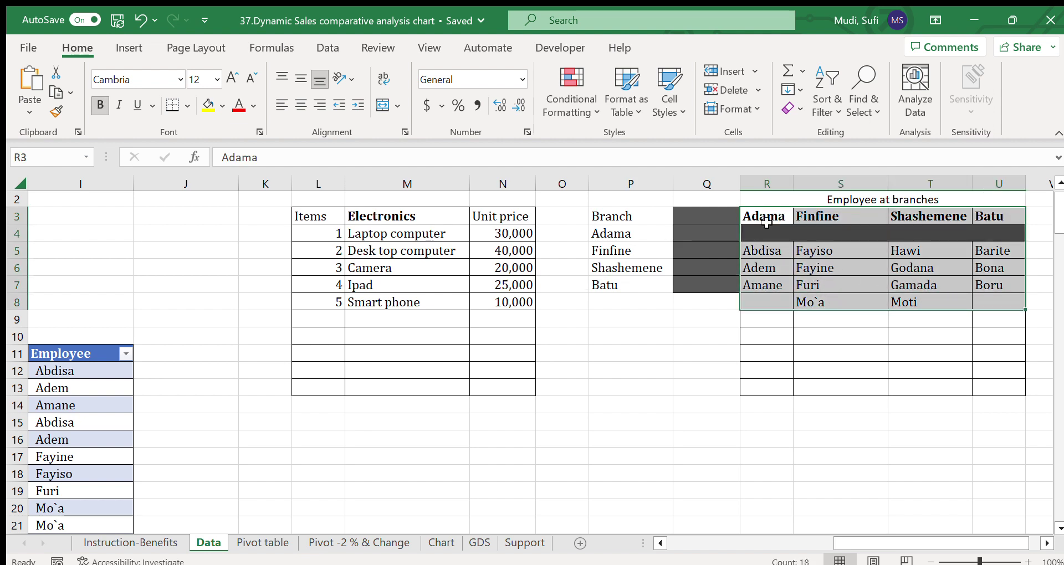
left_click(764, 247)
left_click(755, 267)
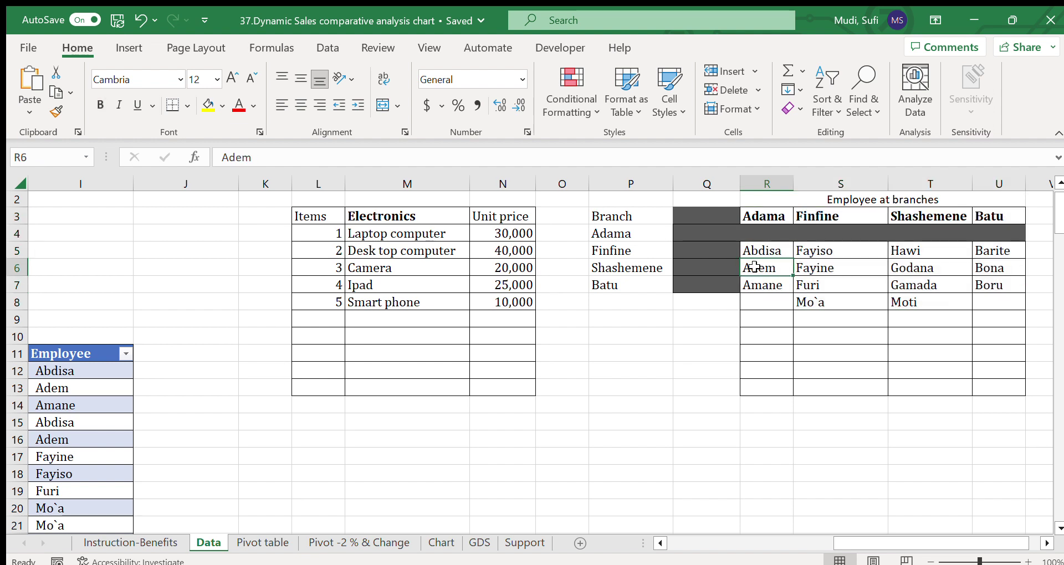
left_click(771, 290)
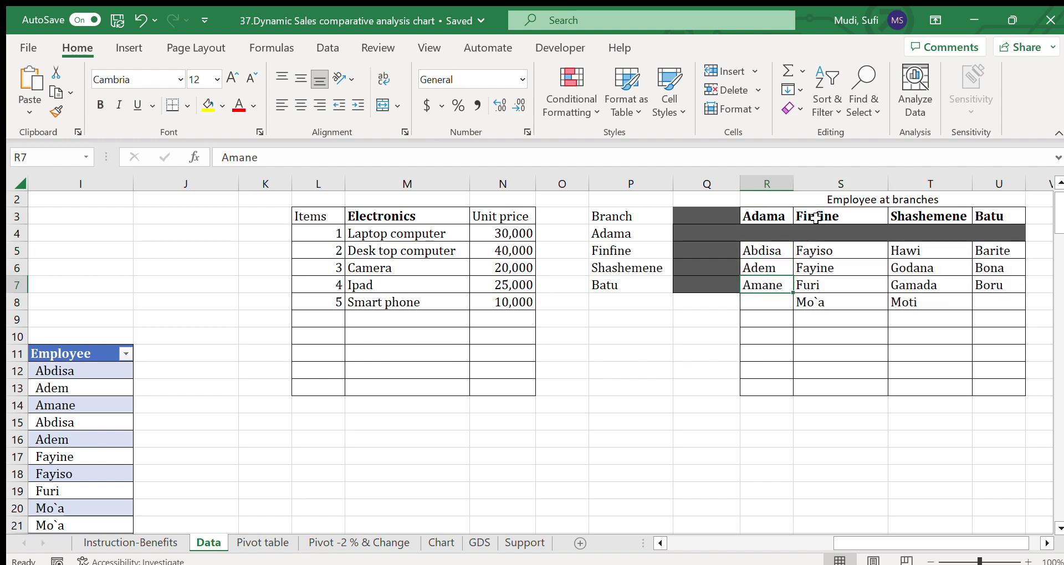
- Select the employee lists of Finfine, Shashemene and Batu one by one, ending with all branch employees (R5:U8)
left_click_drag(821, 251, 815, 302)
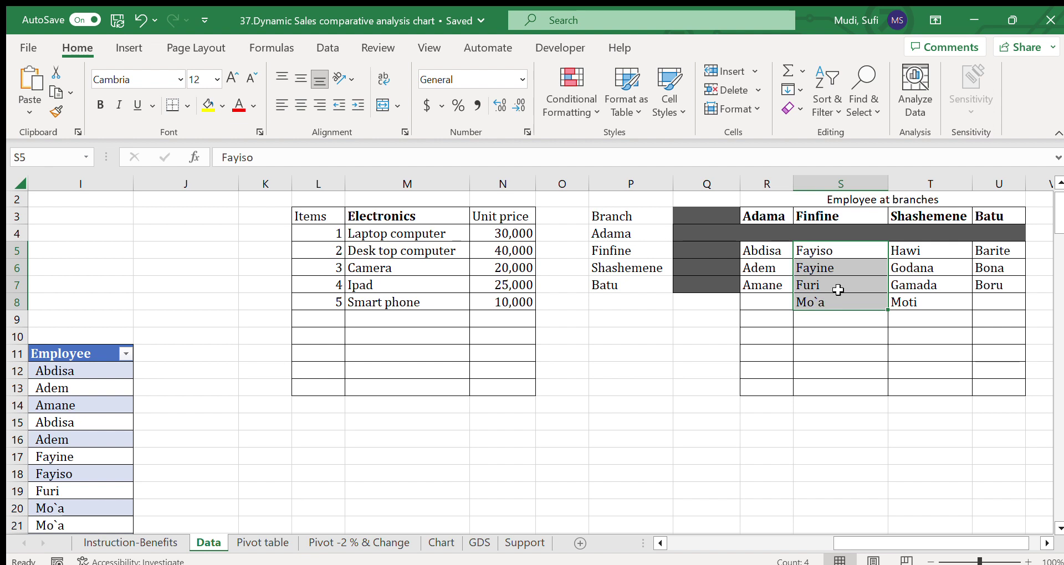
left_click_drag(914, 245, 912, 302)
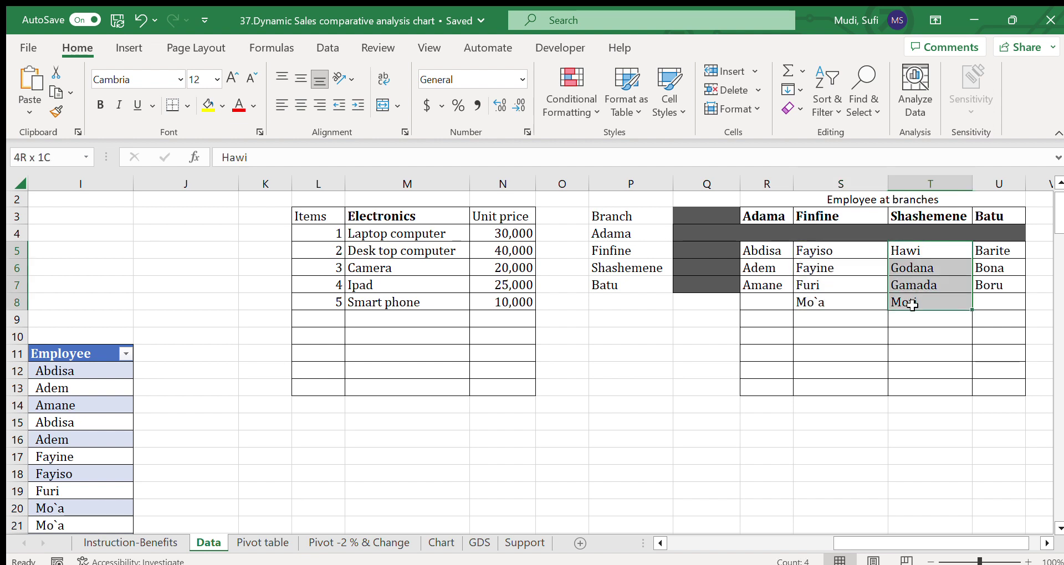
left_click_drag(992, 249, 997, 294)
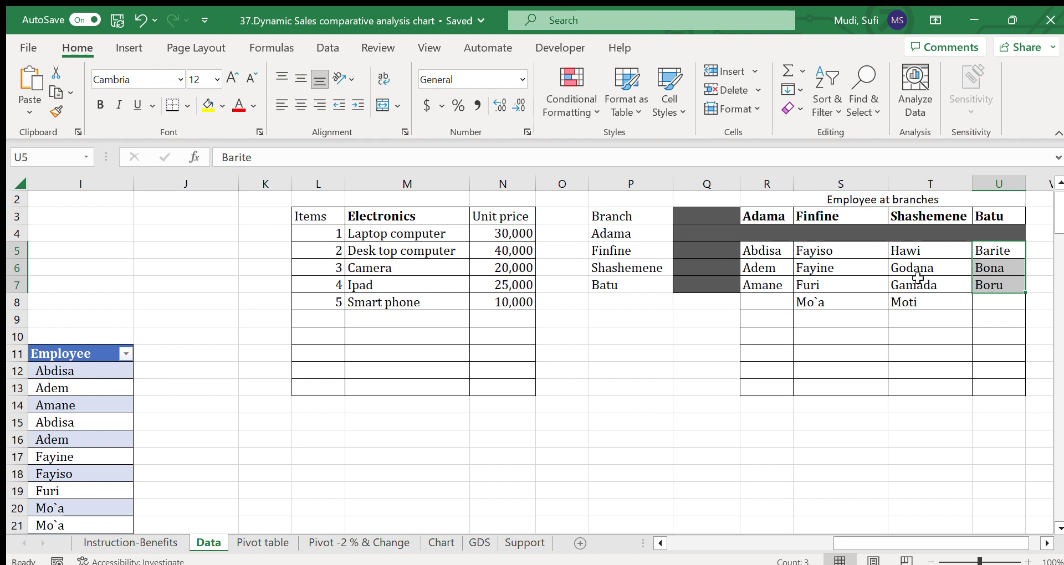
left_click_drag(775, 246, 981, 299)
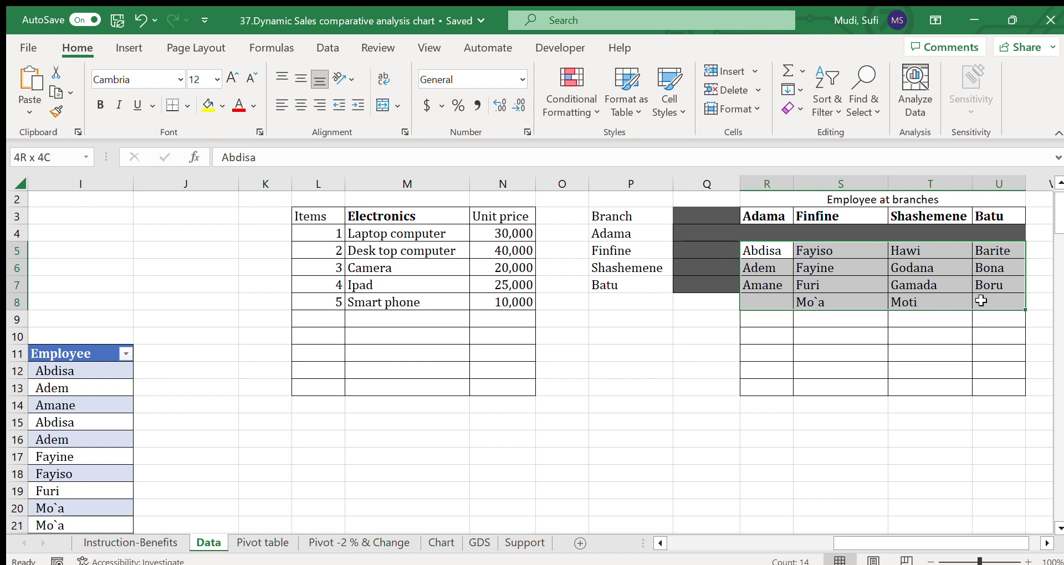
left_click_drag(981, 300, 982, 301)
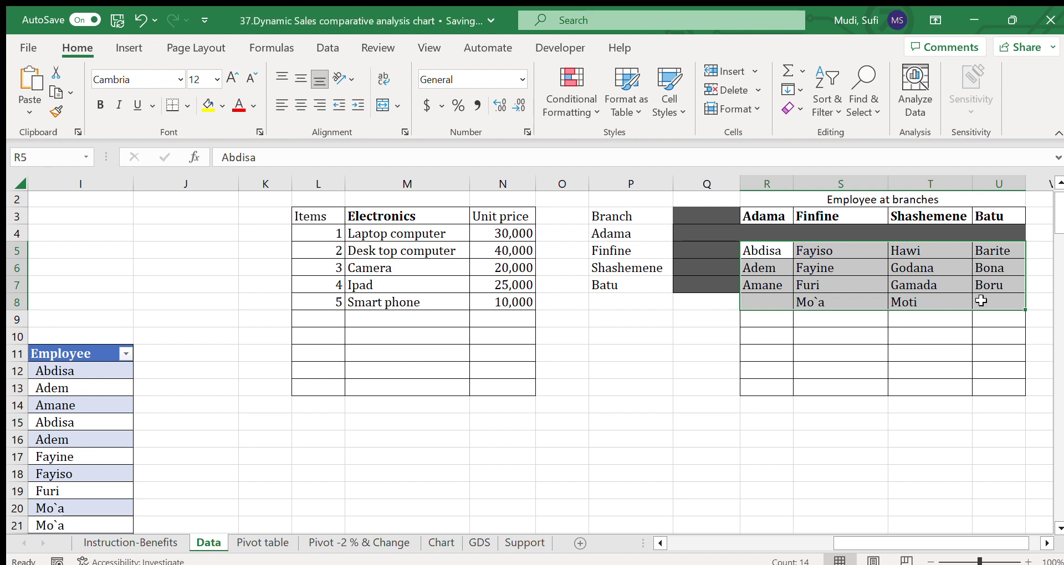
- Review the Branch list and the Electronics list with its unit prices (M4:N8) again
left_click_drag(642, 235, 627, 277)
left_click(401, 233)
left_click_drag(401, 233, 505, 302)
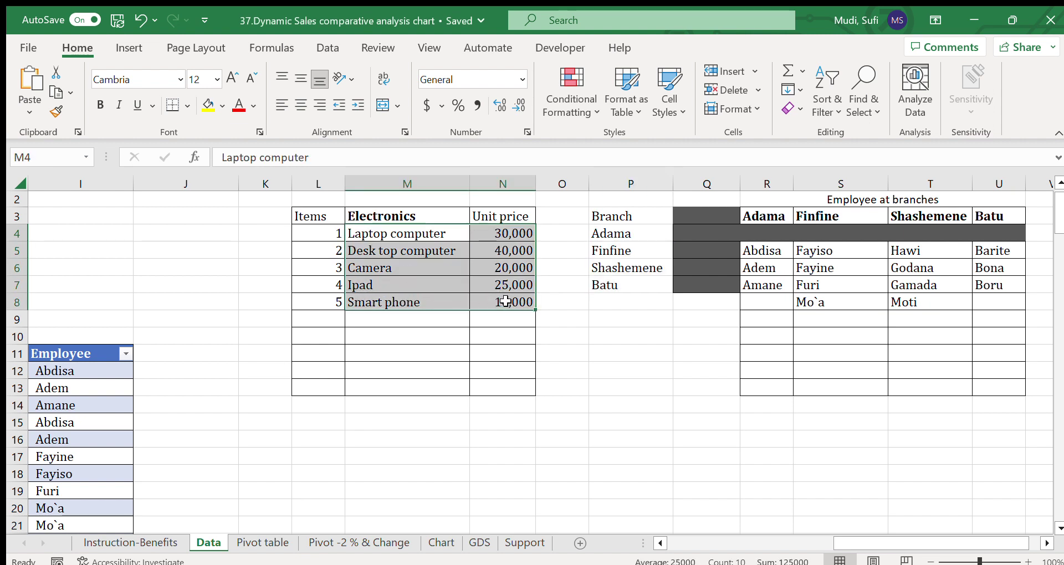
- Return to the sales table and inspect its first row's FY, Branch, Month, Date and Item entries (A12:E12)
left_click_drag(838, 543, 672, 552)
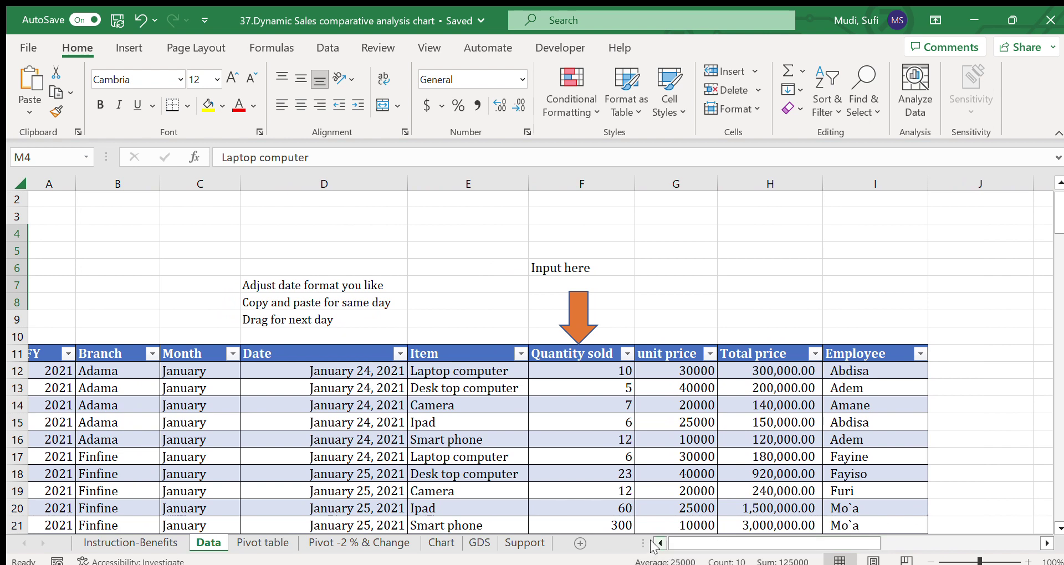
left_click(660, 543)
left_click(55, 377)
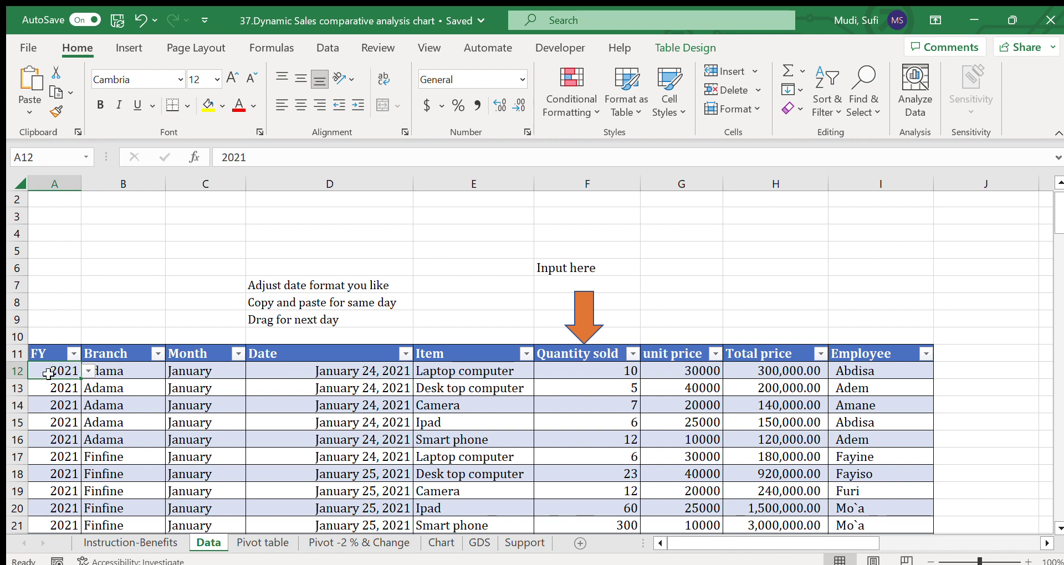
left_click(112, 372)
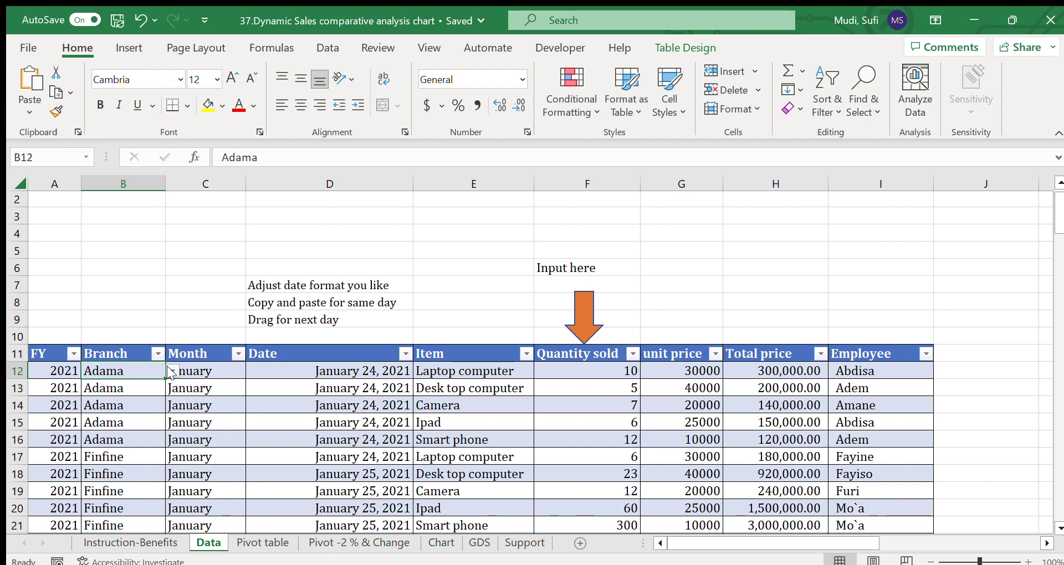
left_click(213, 370)
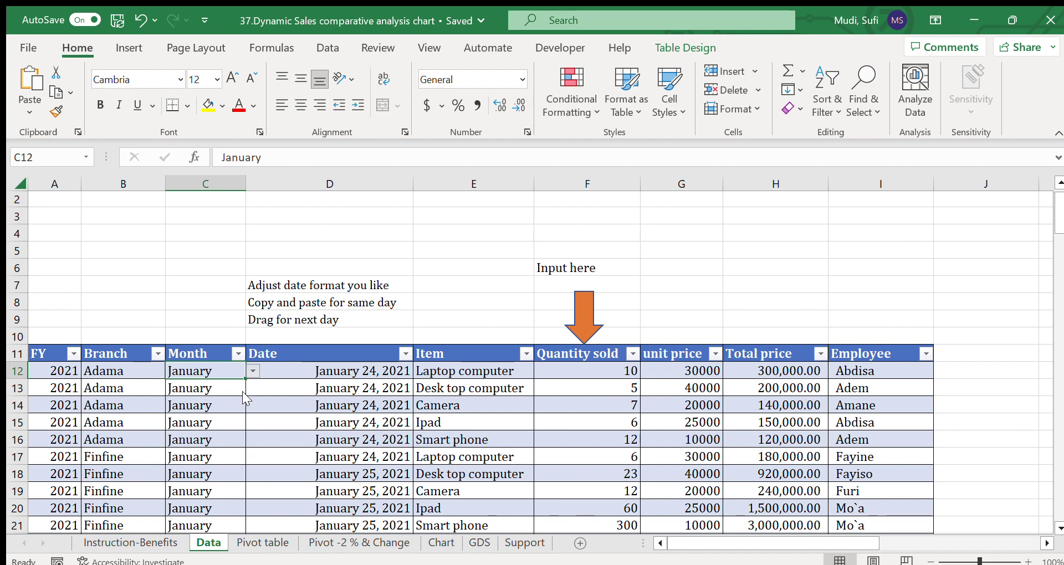
left_click(324, 369)
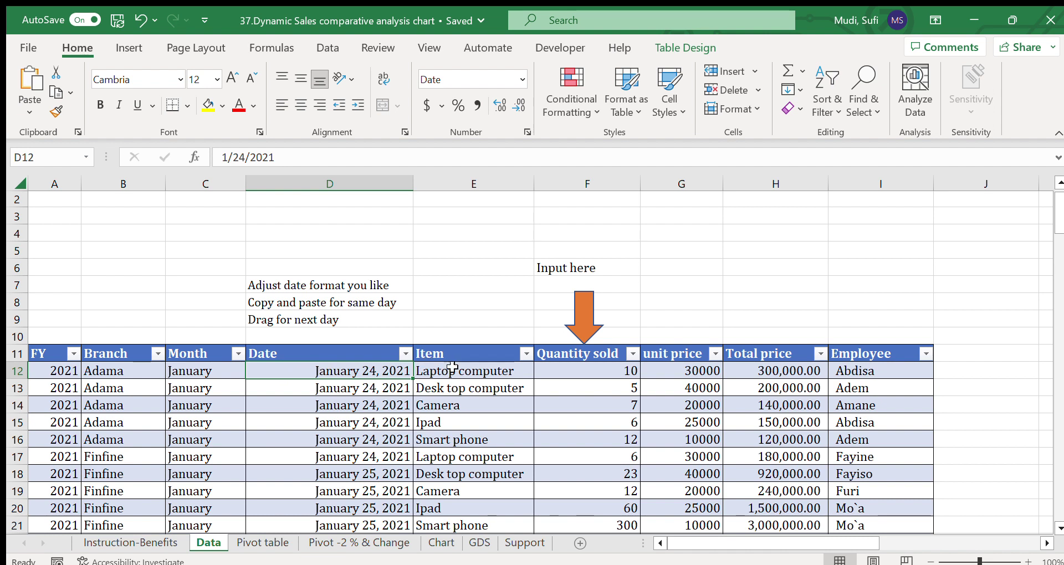
left_click(480, 373)
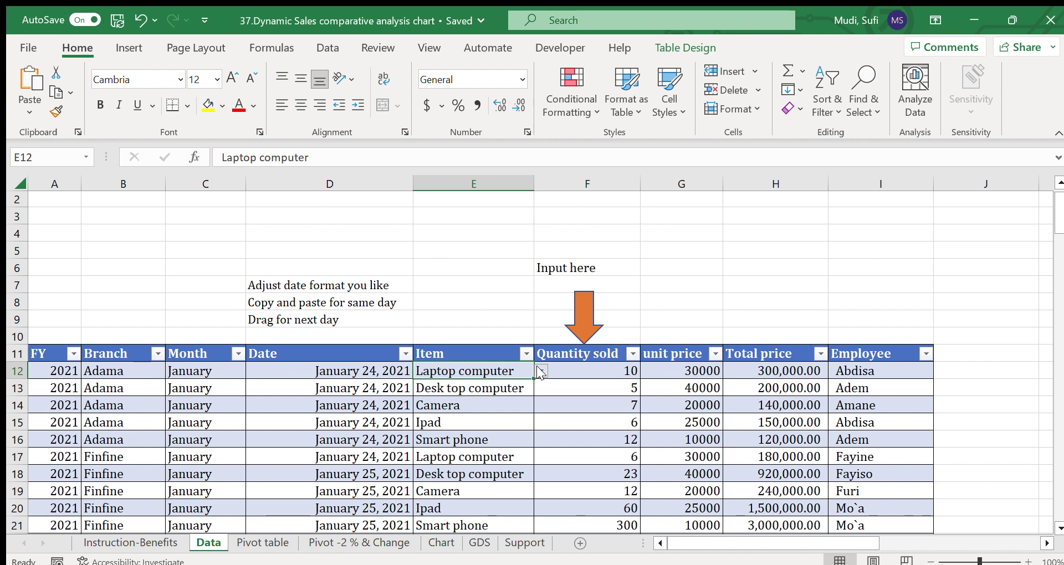
- Inspect the first two Quantity sold entries (F12 and F13) and the "Input here" note above them
left_click(572, 369)
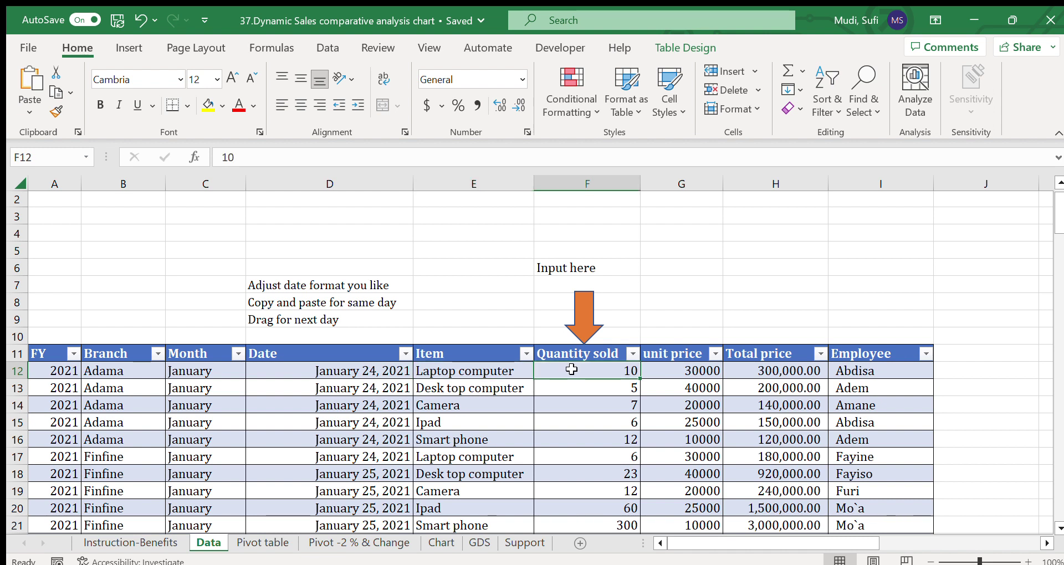
left_click(603, 268)
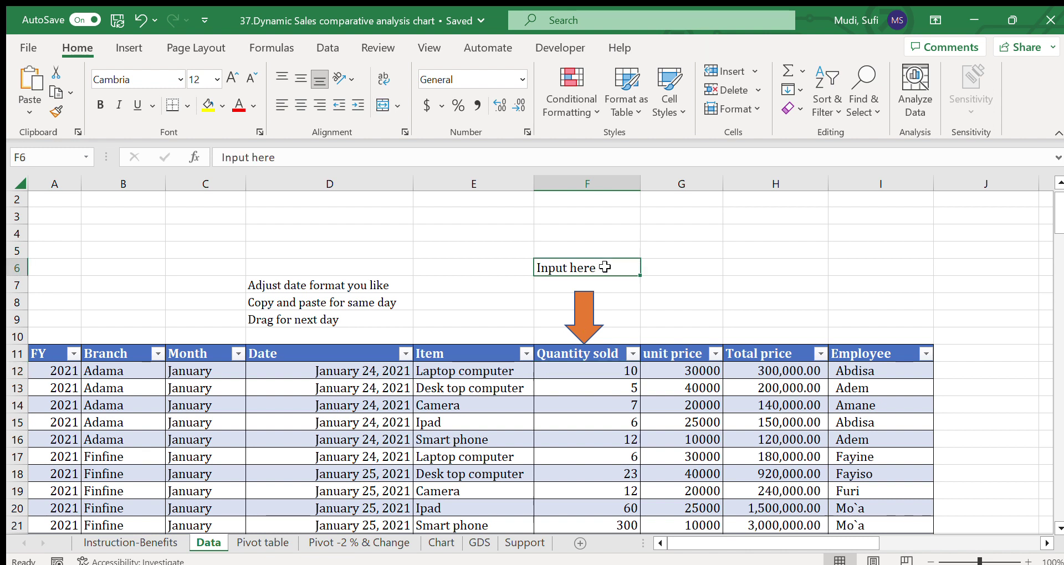
left_click(582, 386)
left_click(564, 369)
left_click(587, 386)
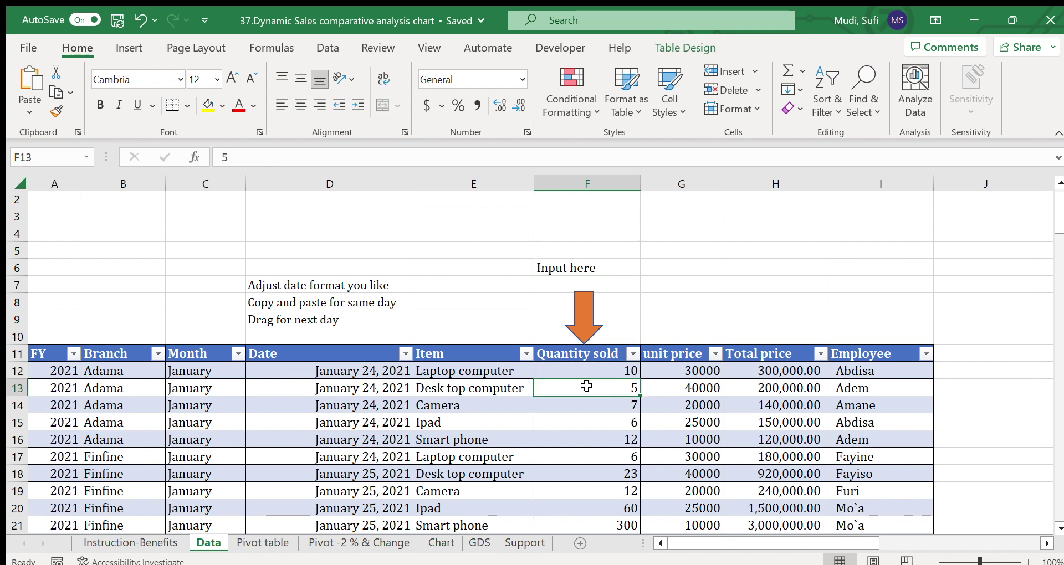
- Inspect the VLOOKUP formula in the first unit price cell (G12) and the Electronics price list it looks up
left_click(663, 369)
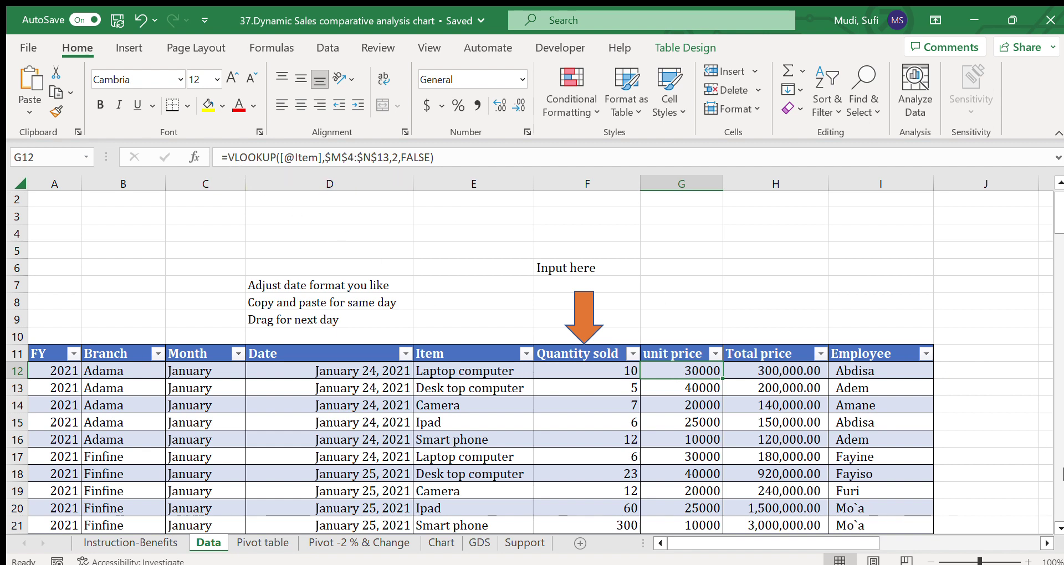
left_click(1046, 543)
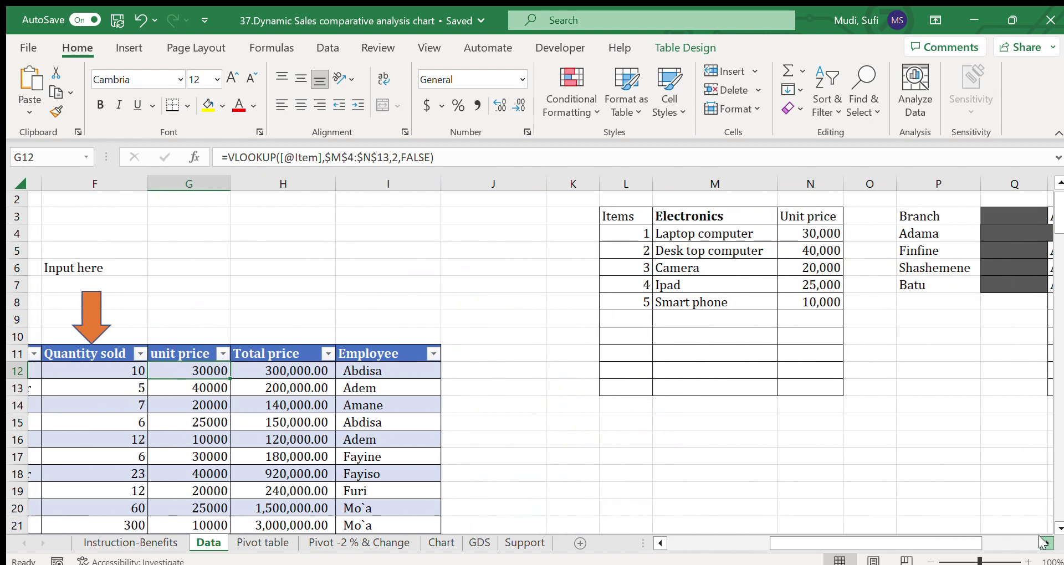
left_click_drag(704, 231, 810, 310)
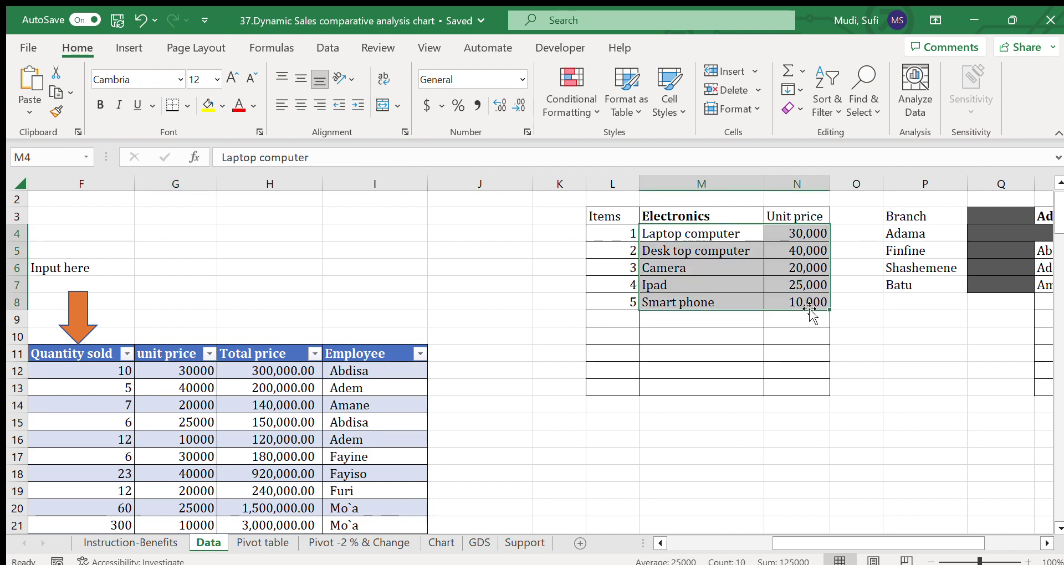
left_click_drag(778, 546, 674, 546)
left_click(696, 371)
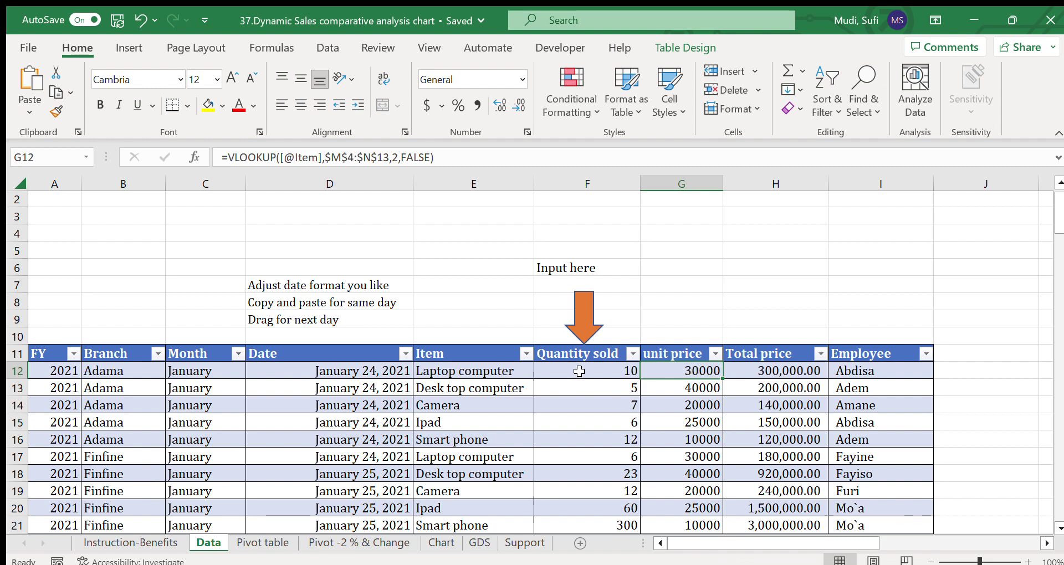
- Set the item in the first sales row (E12) to Camera and check its unit price cell
left_click(488, 372)
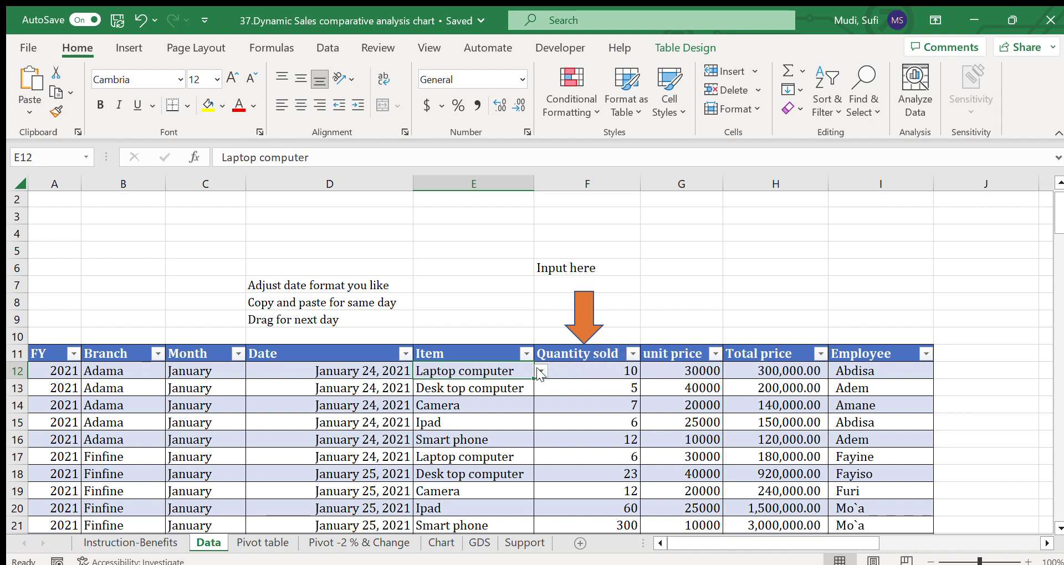
left_click(449, 408)
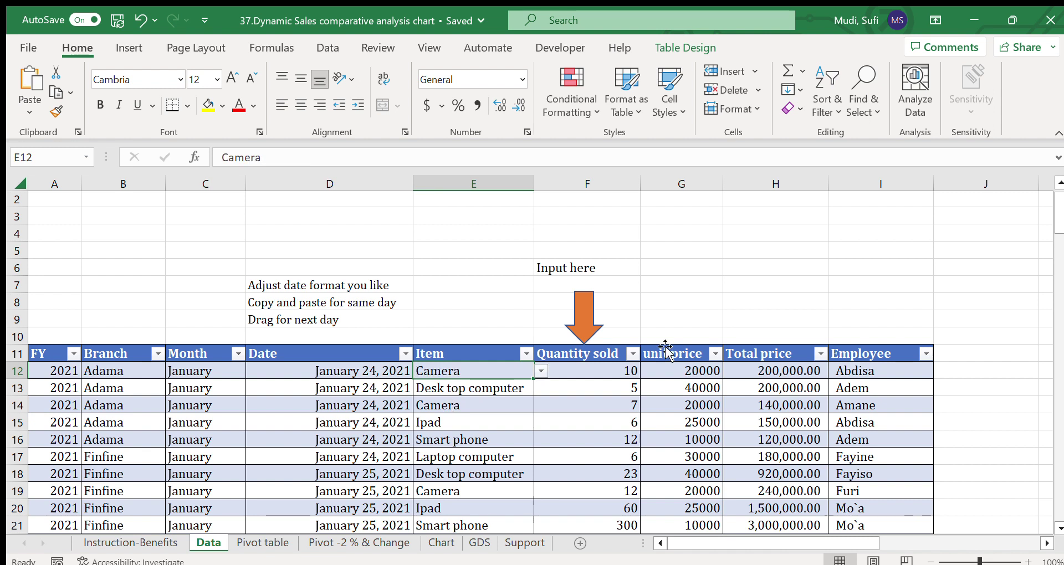
left_click(676, 374)
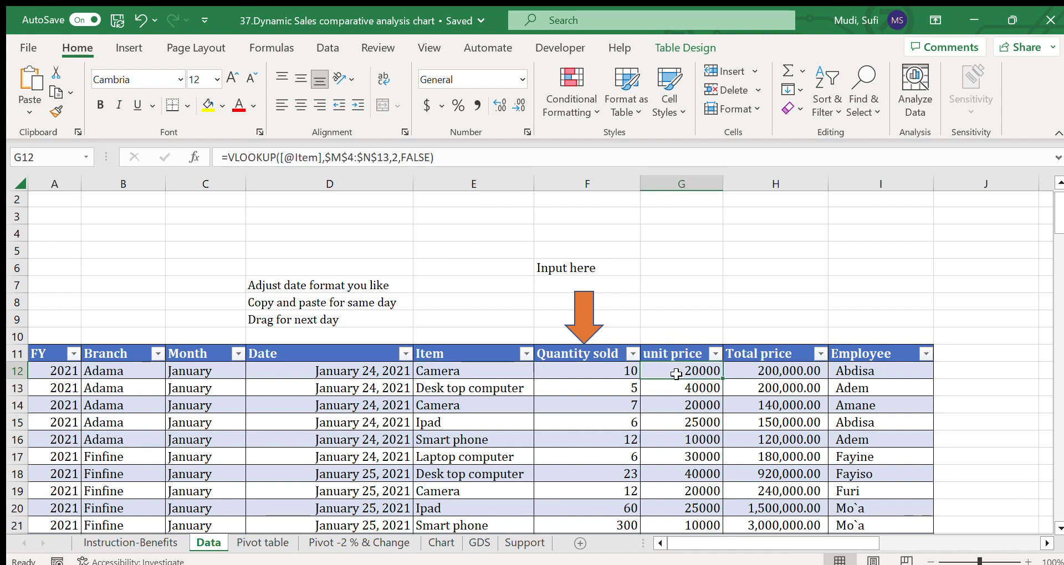
- Try Desk top computer as the first sales row's item (E12) and undo that change
left_click(516, 374)
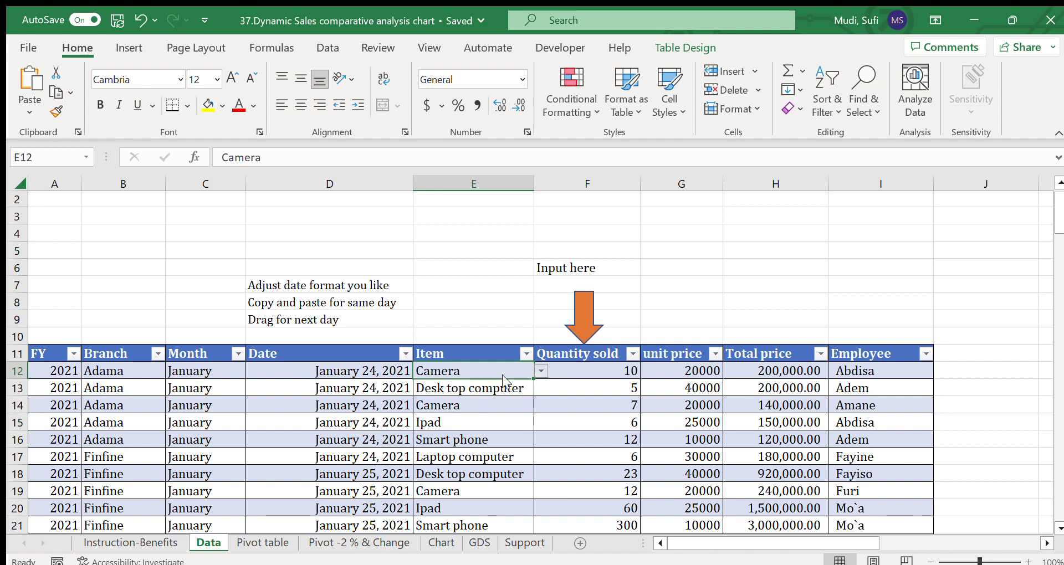
left_click(451, 395)
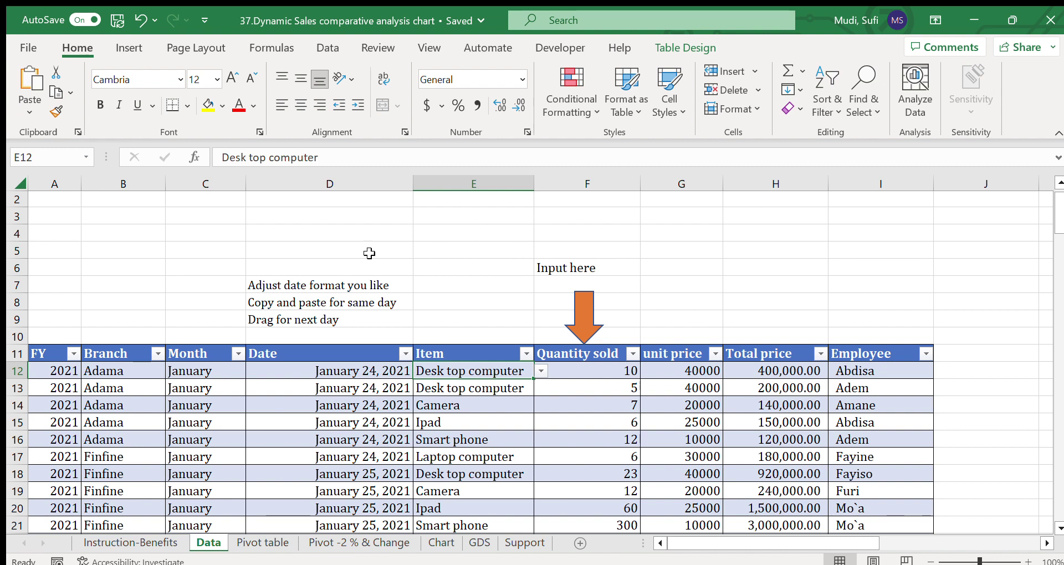
left_click(138, 21)
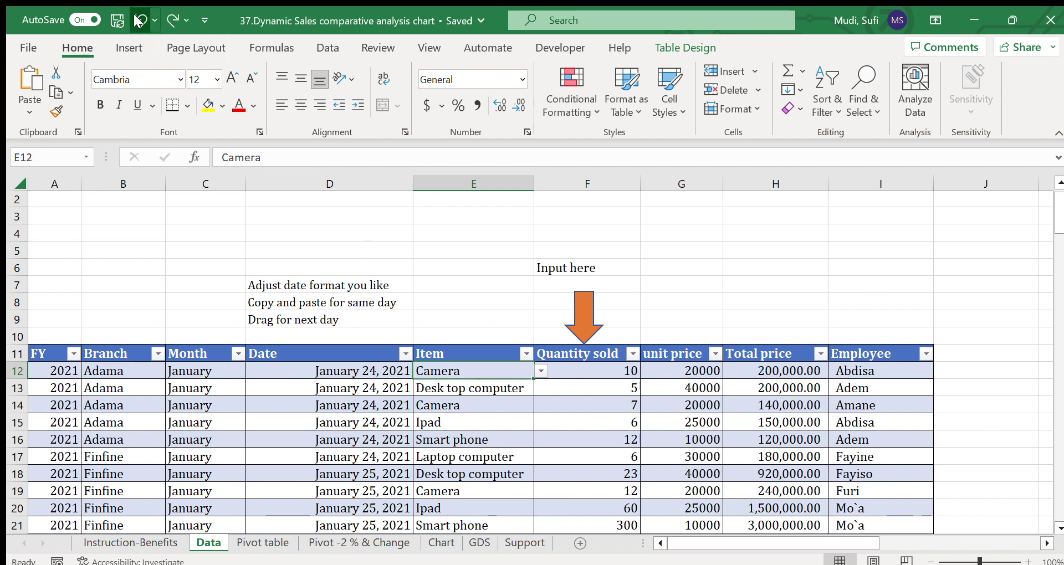
- Undo the item change in the first sales row and inspect its total price formula (H12), quantity, unit price and employee cells
left_click(139, 21)
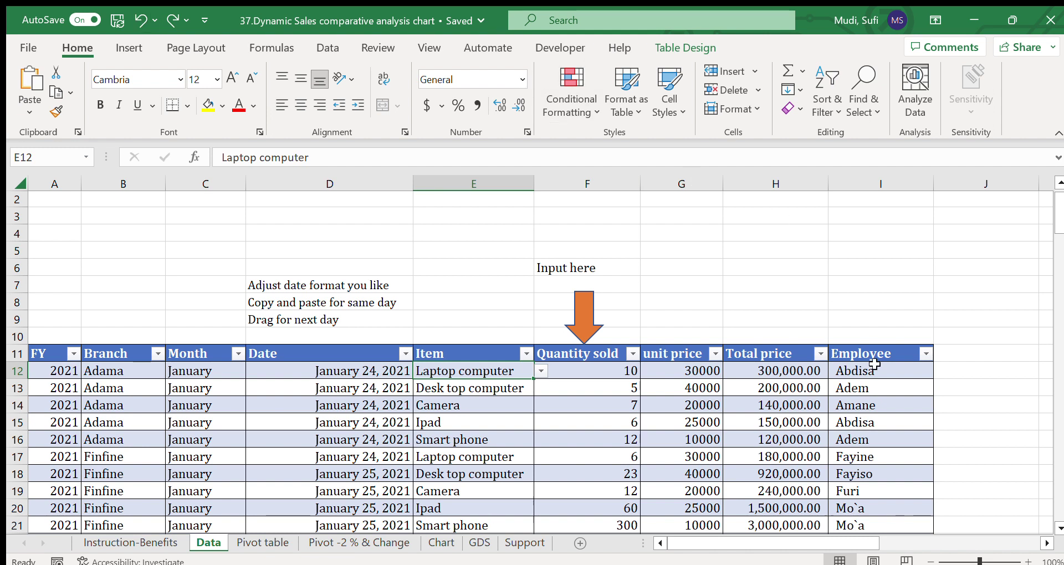
left_click(779, 376)
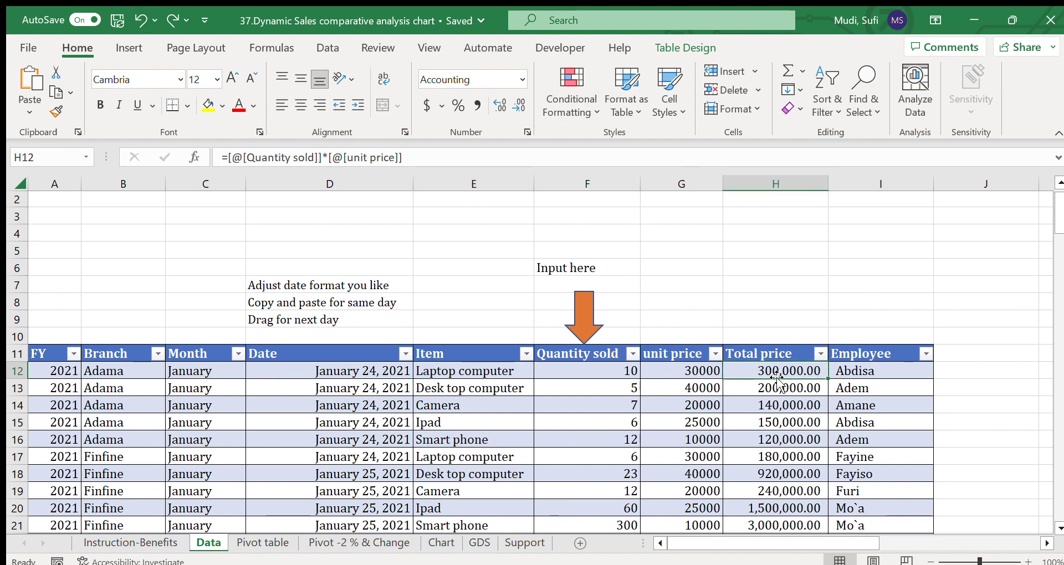
left_click(595, 370)
left_click(675, 369)
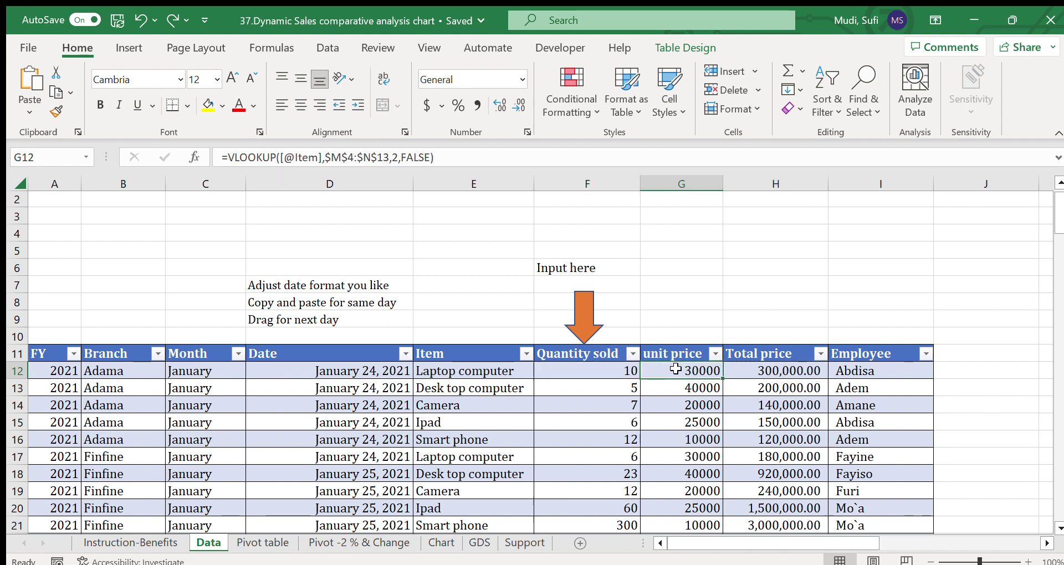
left_click(892, 369)
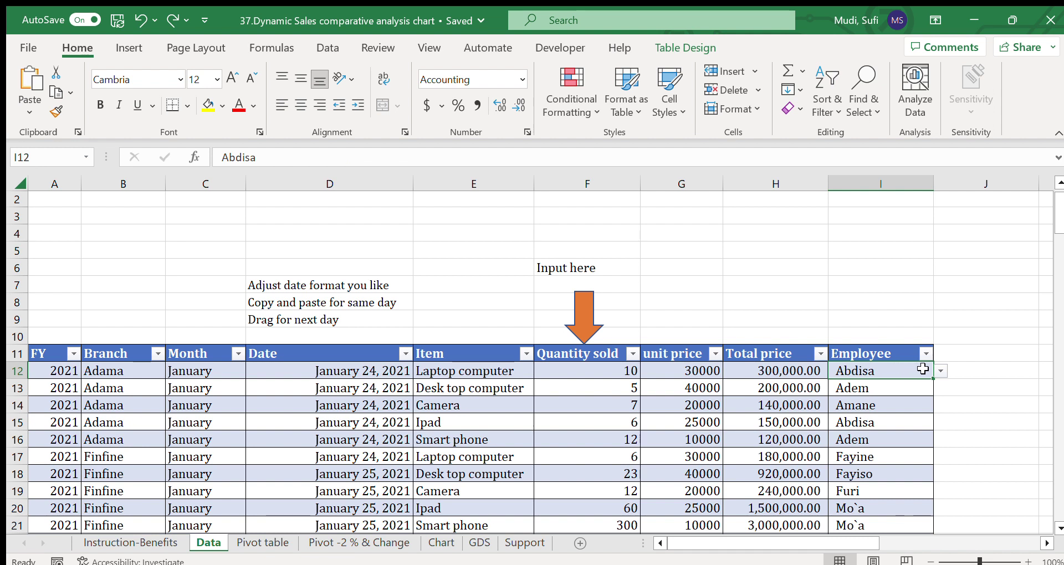
left_click(578, 372)
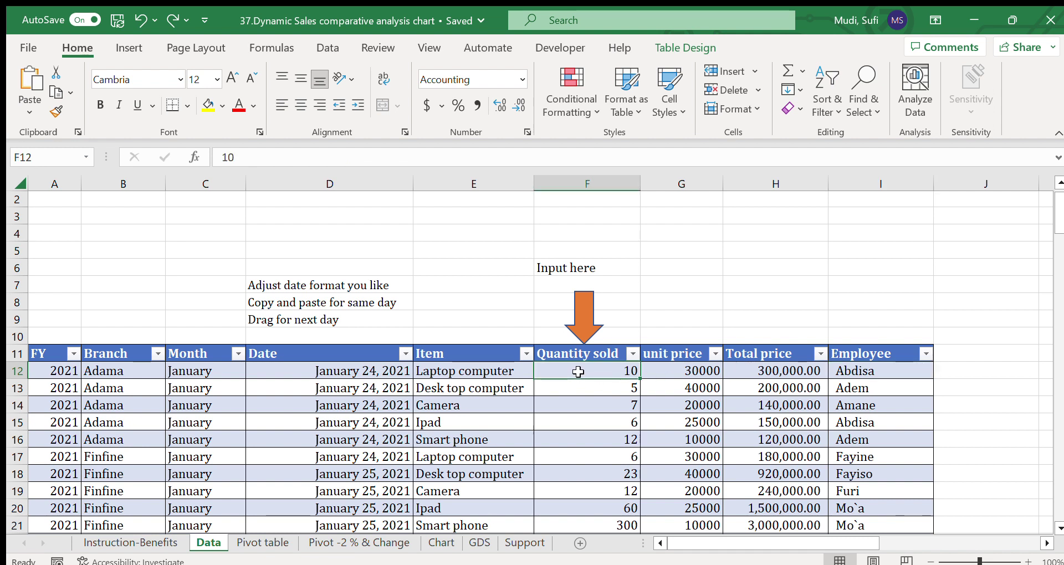
left_click(906, 365)
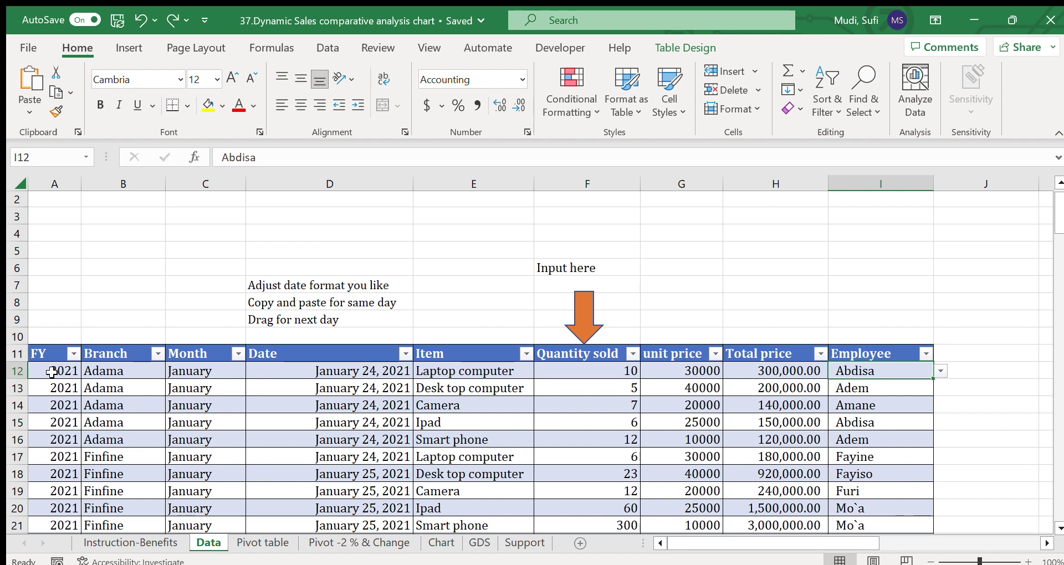
- Review the FY, Branch, Month, Date and Item entries in the first rows of the sales table
left_click_drag(51, 373, 223, 509)
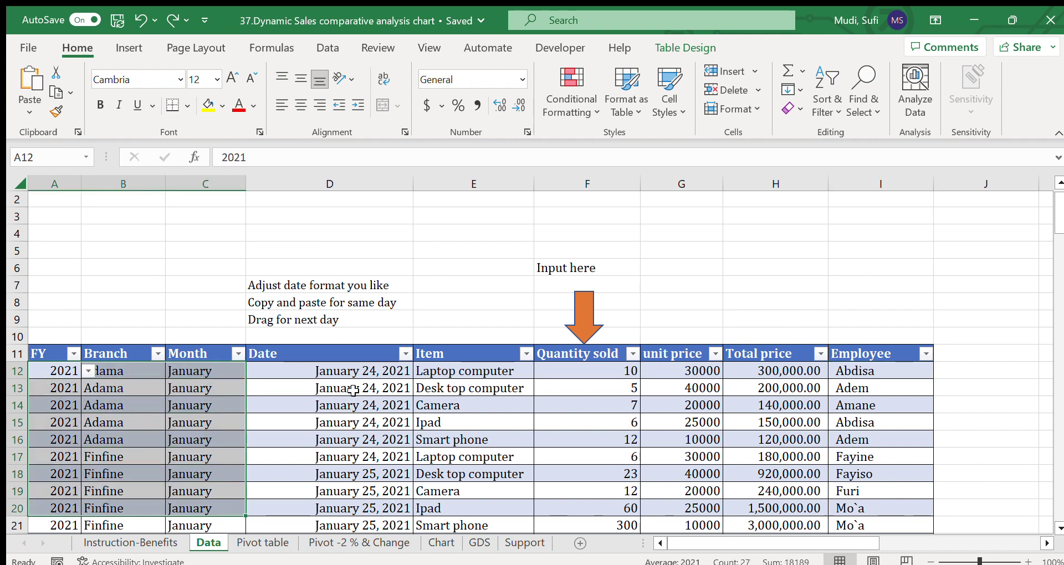
left_click_drag(365, 371, 372, 447)
left_click_drag(460, 366, 455, 492)
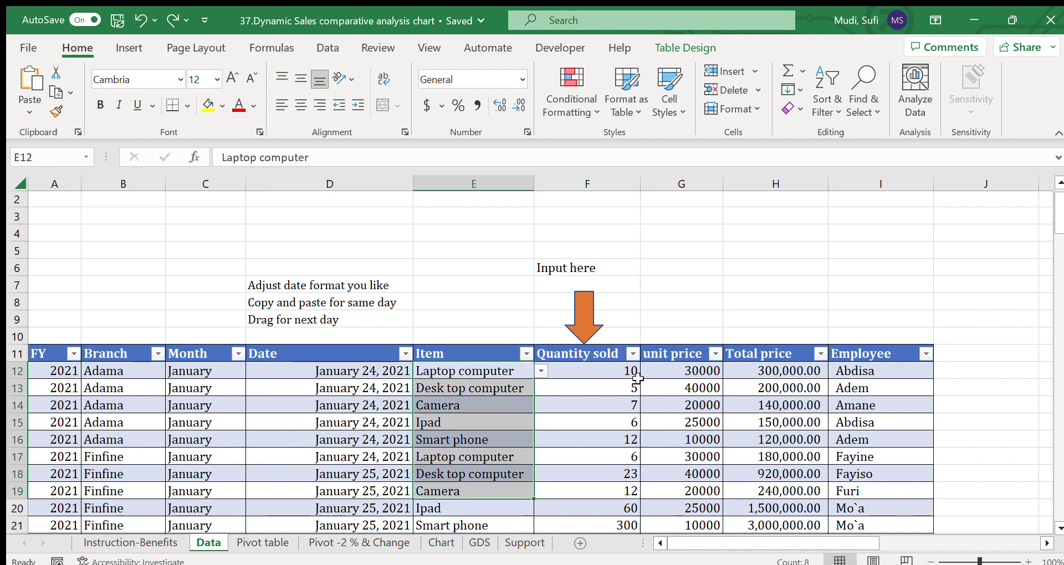
- Review the Quantity sold input cell (F12), the unit price and Total price columns, and the first Employee cell
left_click(604, 370)
left_click(616, 320)
left_click(585, 372)
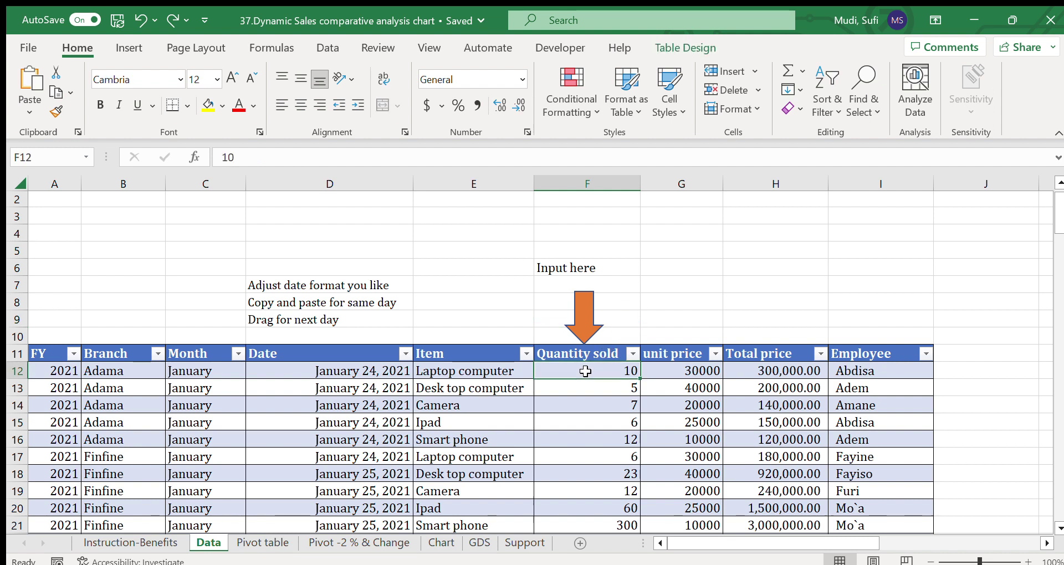
left_click(671, 370)
left_click_drag(672, 370, 768, 462)
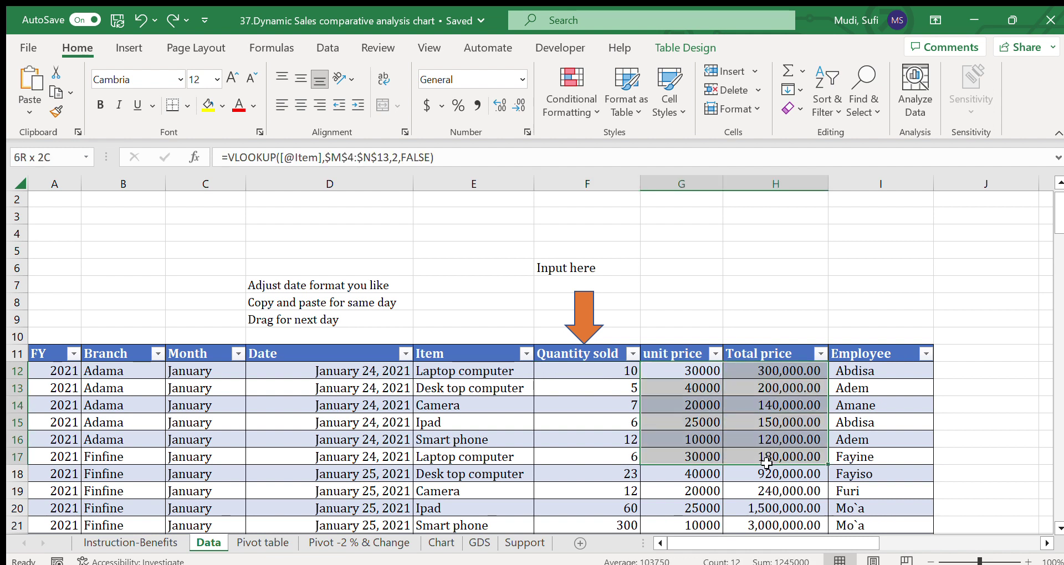
left_click(876, 370)
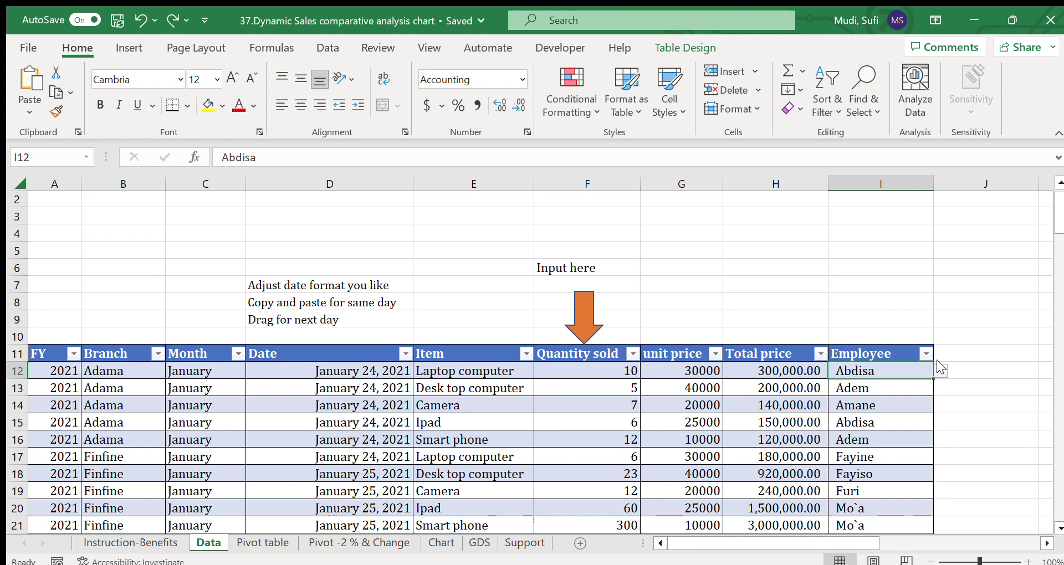
- Review the nine user instructions on the Instruction-Benefits sheet and return to the first FY cell of the Data sheet
left_click(123, 541)
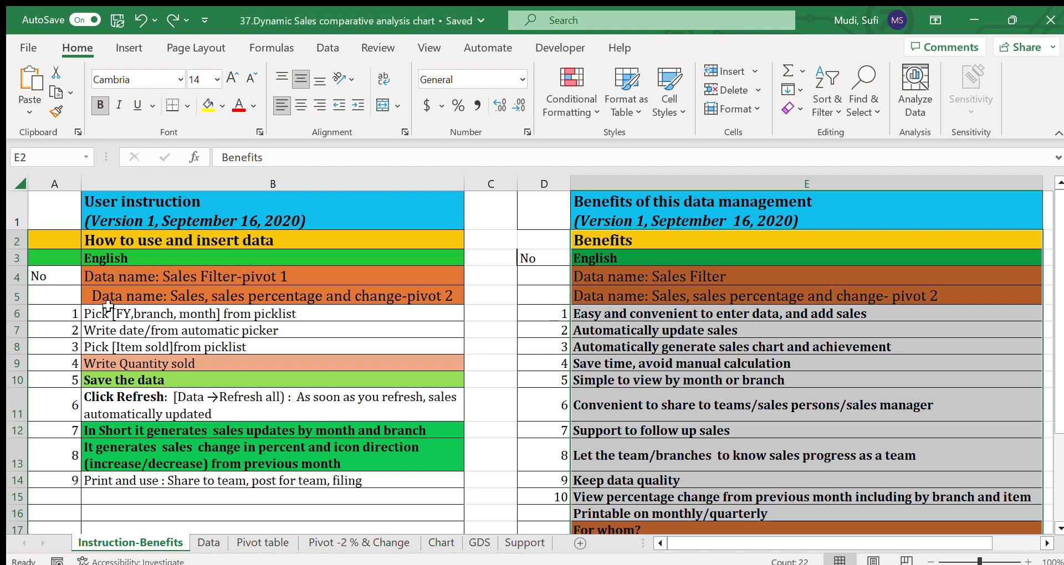
left_click_drag(107, 312, 112, 479)
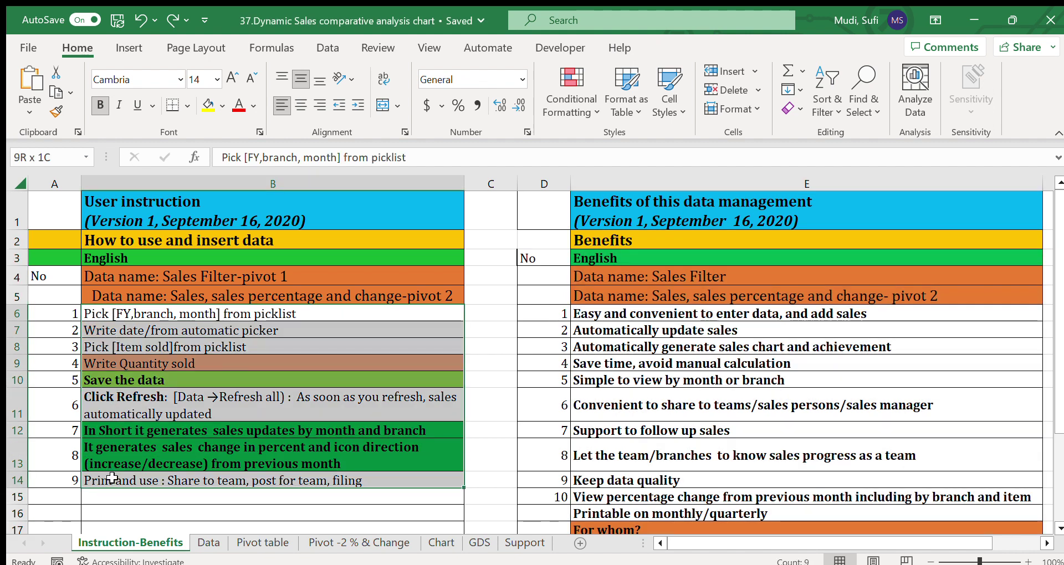
left_click_drag(112, 479, 113, 480)
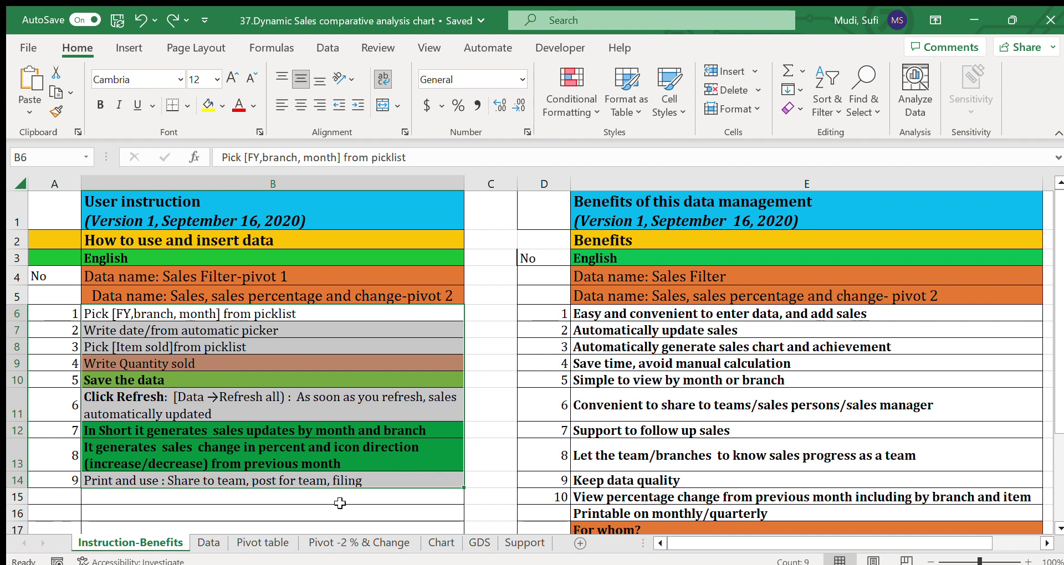
left_click(208, 543)
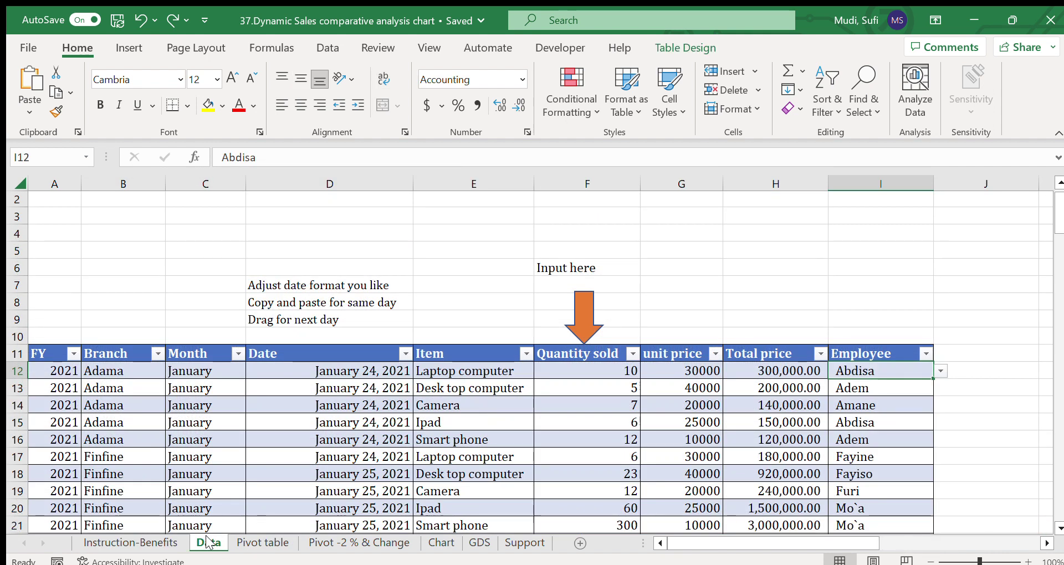
left_click(41, 374)
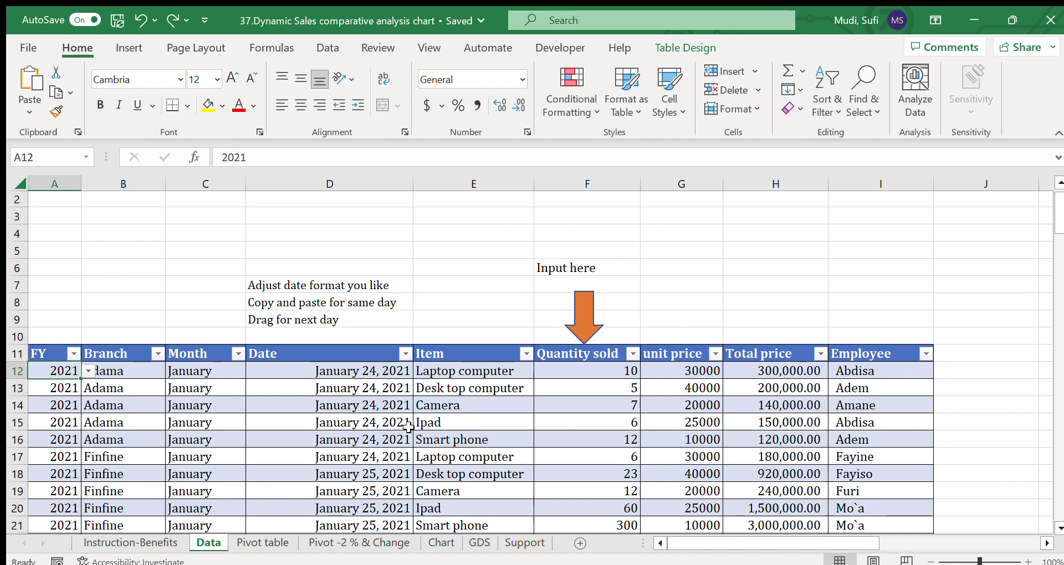
- Look over the Pivot -2 % & Change and Pivot table sheets and return to the Chart sheet
left_click(376, 548)
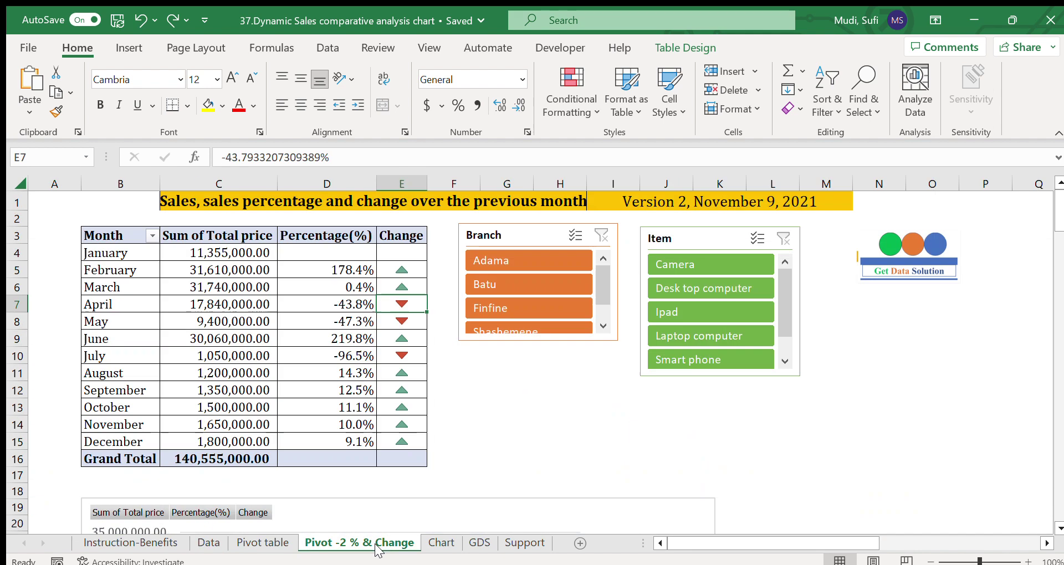
left_click(441, 543)
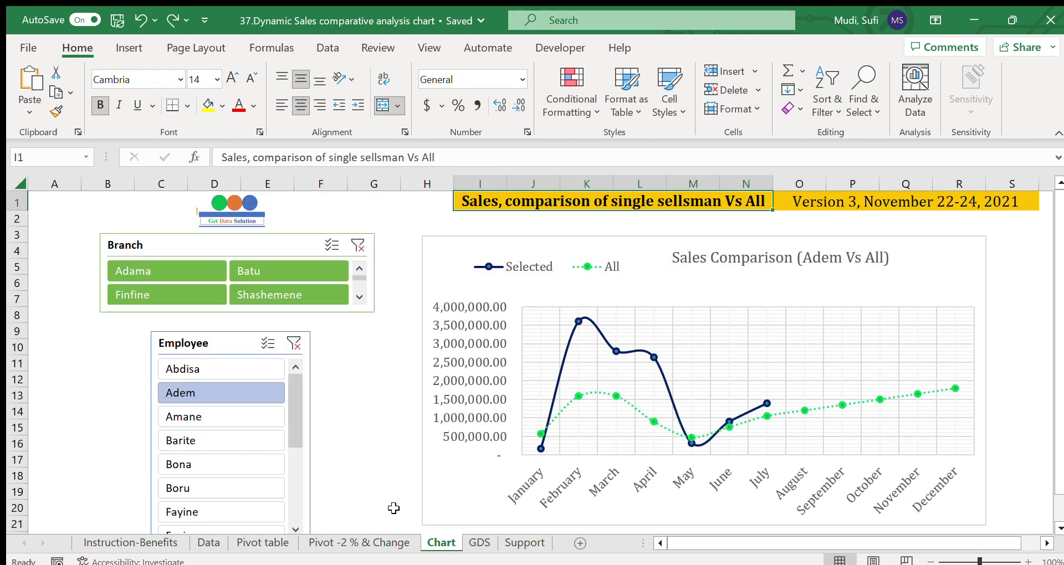
left_click(352, 543)
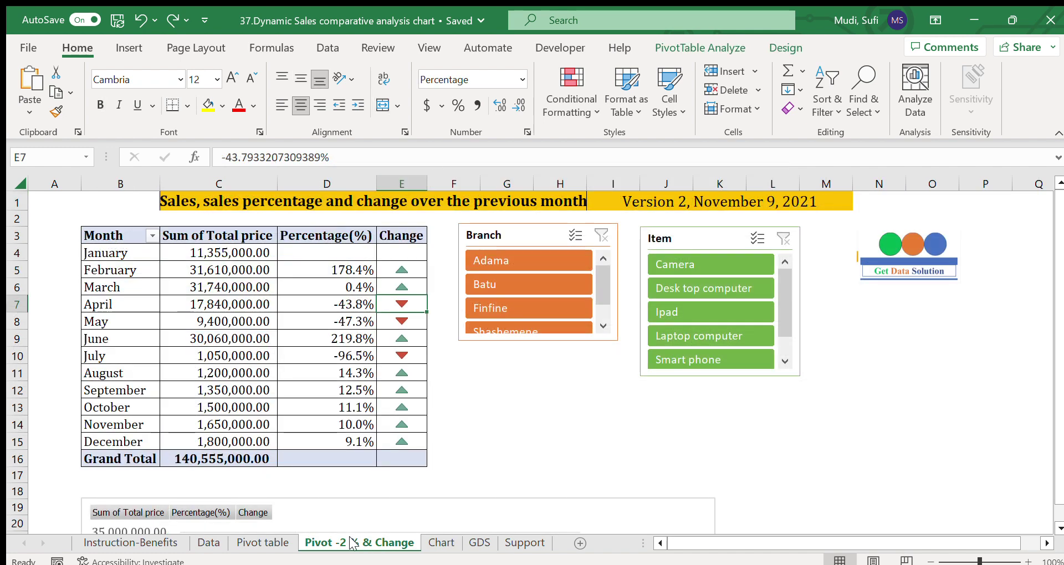
left_click(248, 543)
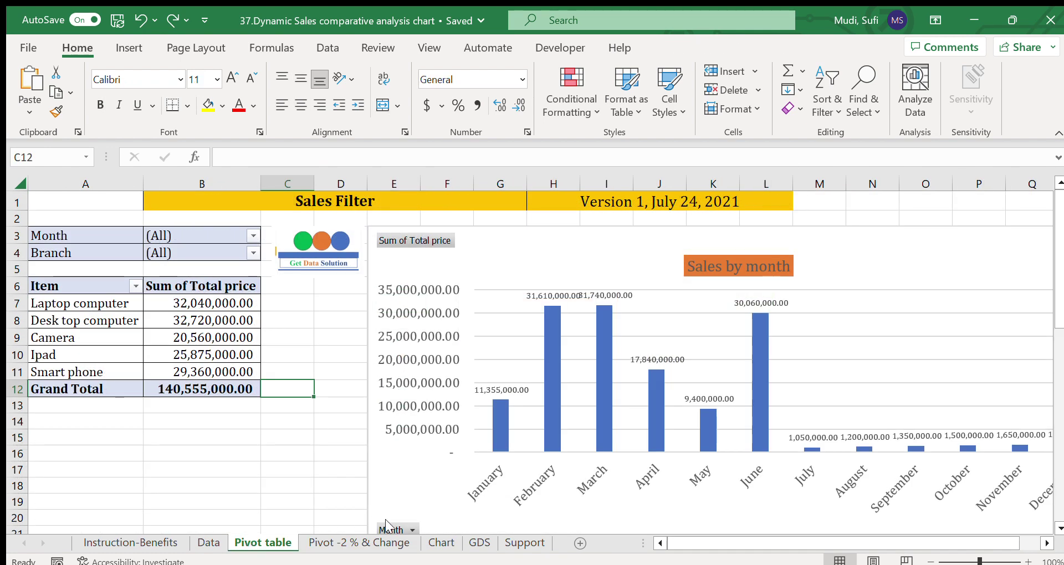
left_click(433, 542)
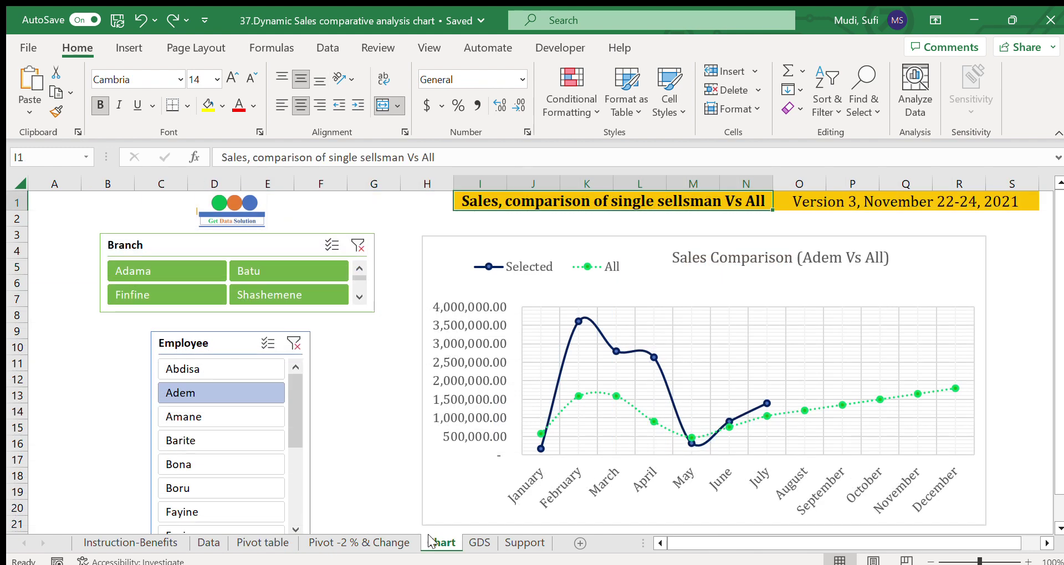
- Refresh all of the workbook's data from the Chart sheet
left_click(378, 405)
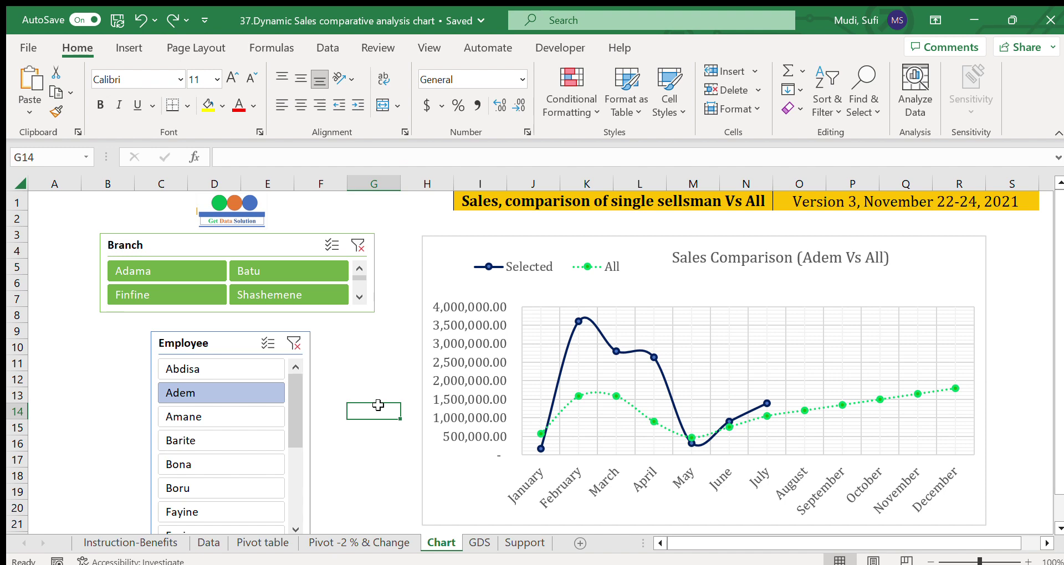
left_click(327, 48)
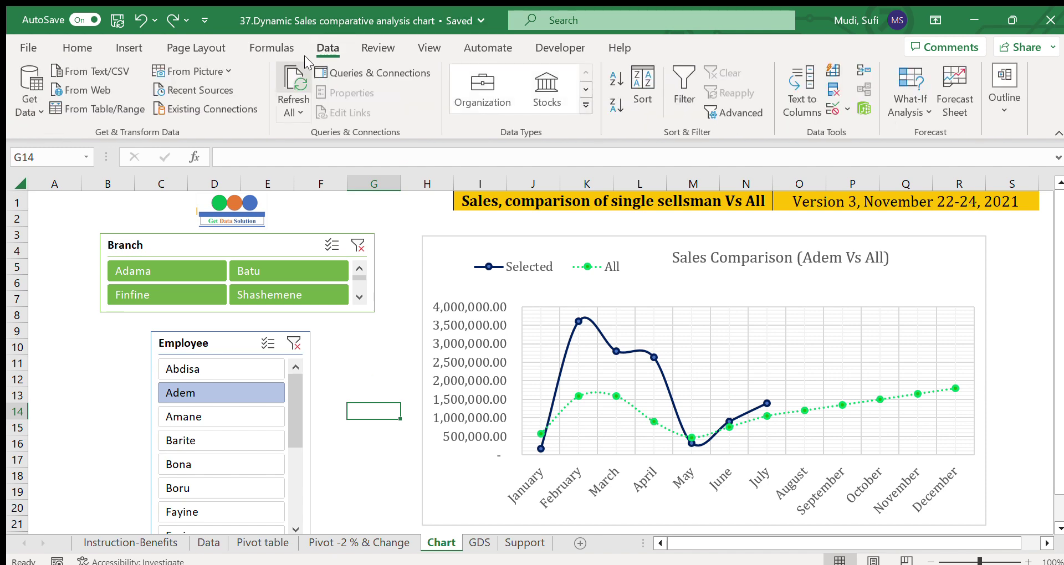
left_click(298, 88)
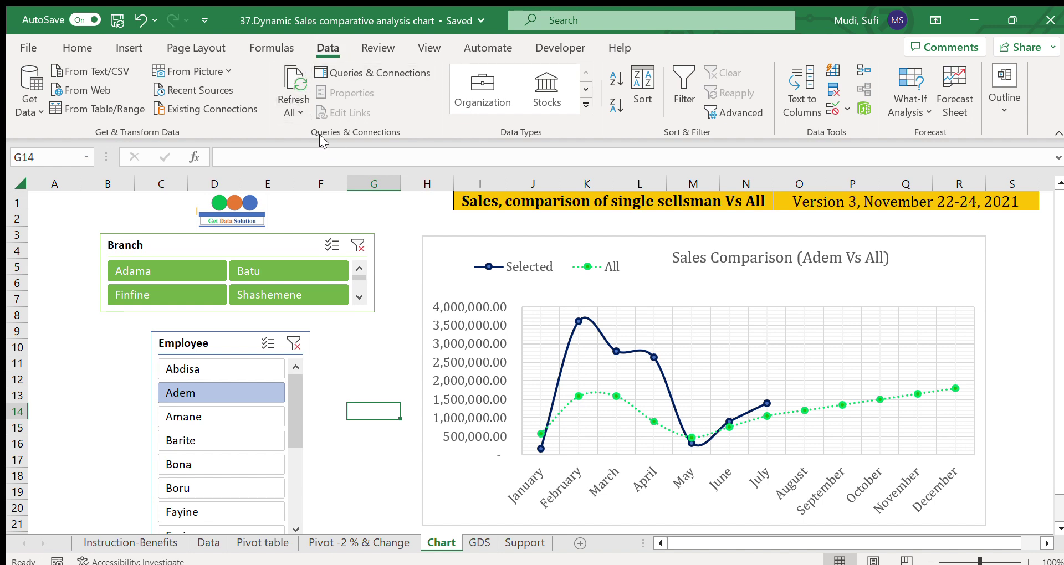
left_click(371, 378)
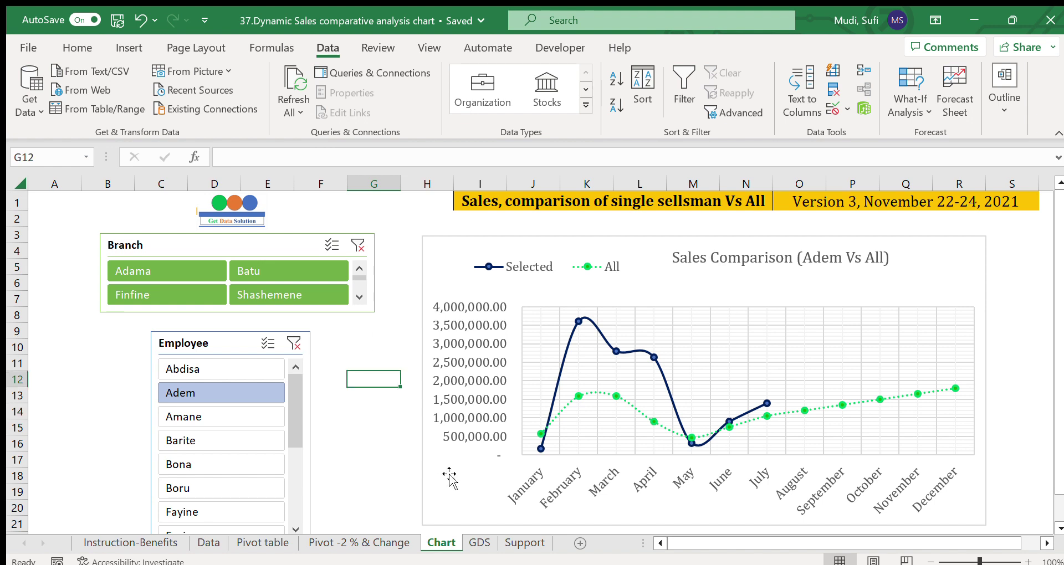
- Examine the Chart sheet's title (I1) and the sales comparison chart with its Selected and All lines
left_click(391, 461)
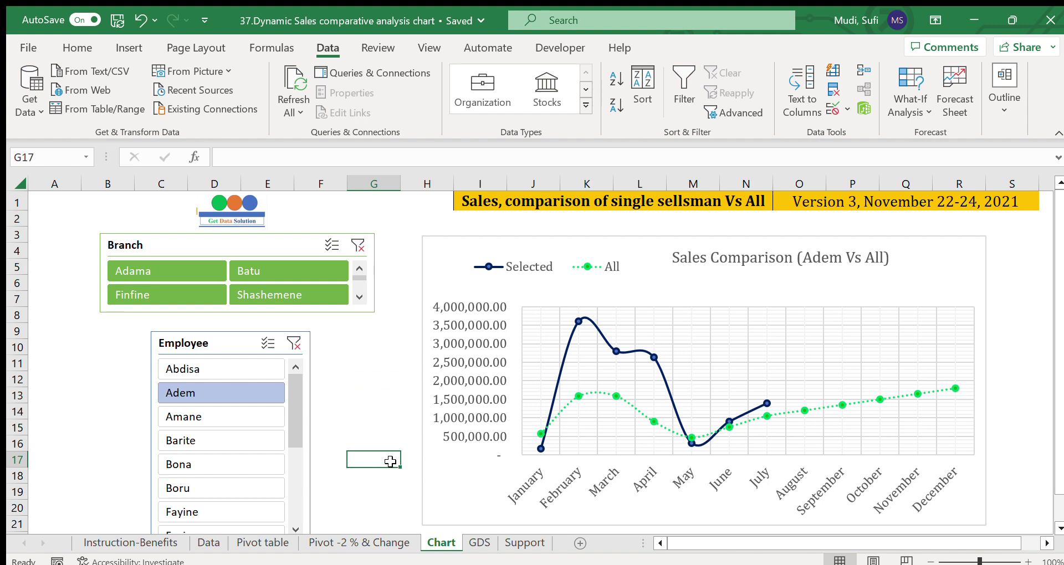
left_click(397, 255)
left_click(482, 200)
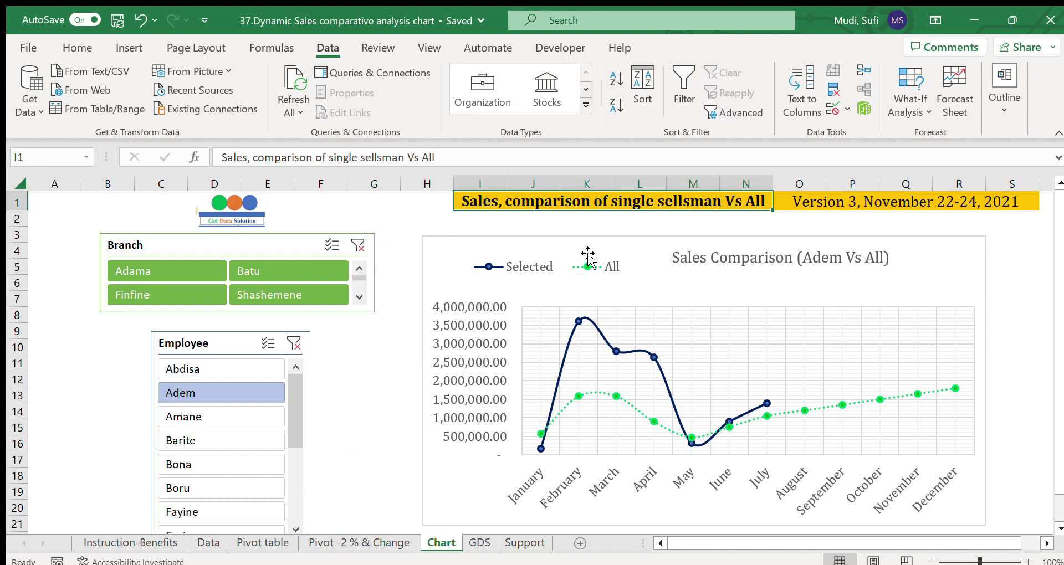
left_click(374, 362)
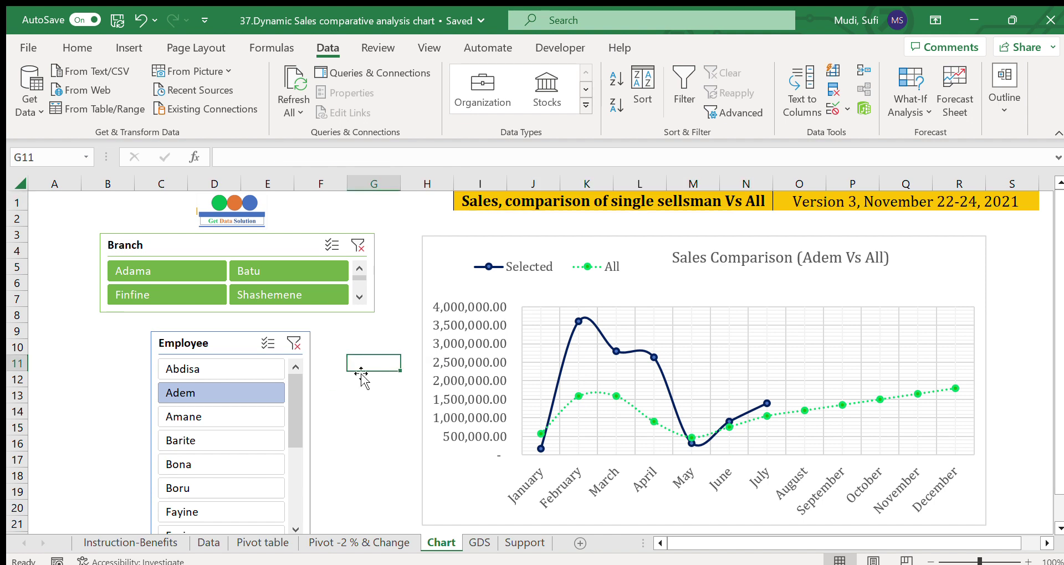
- Filter the comparison chart by the first, second and fourth employees in turn and compare each one's sales with All
left_click(217, 366)
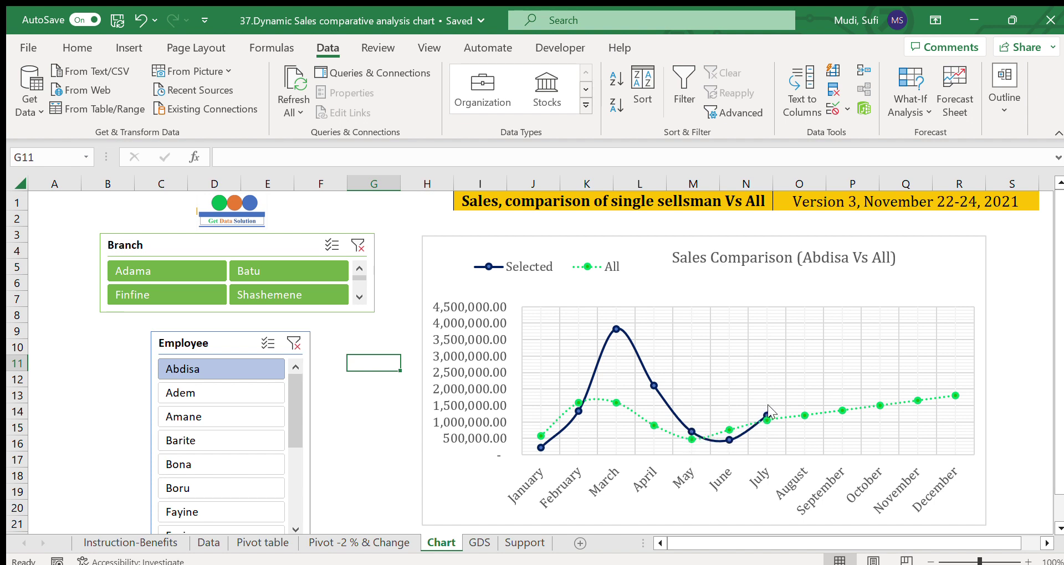
left_click(185, 393)
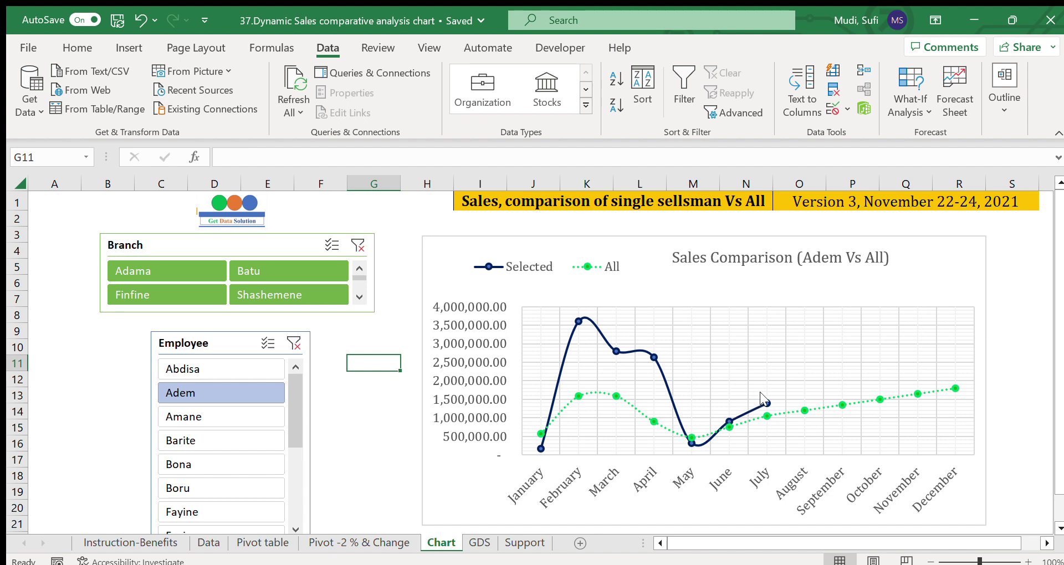
left_click(203, 437)
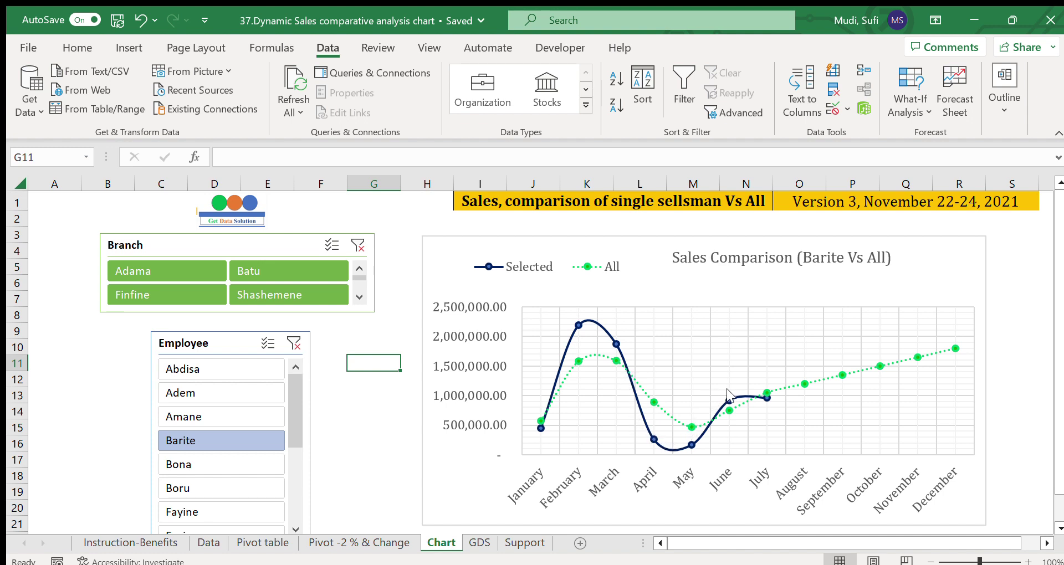
left_click(375, 399)
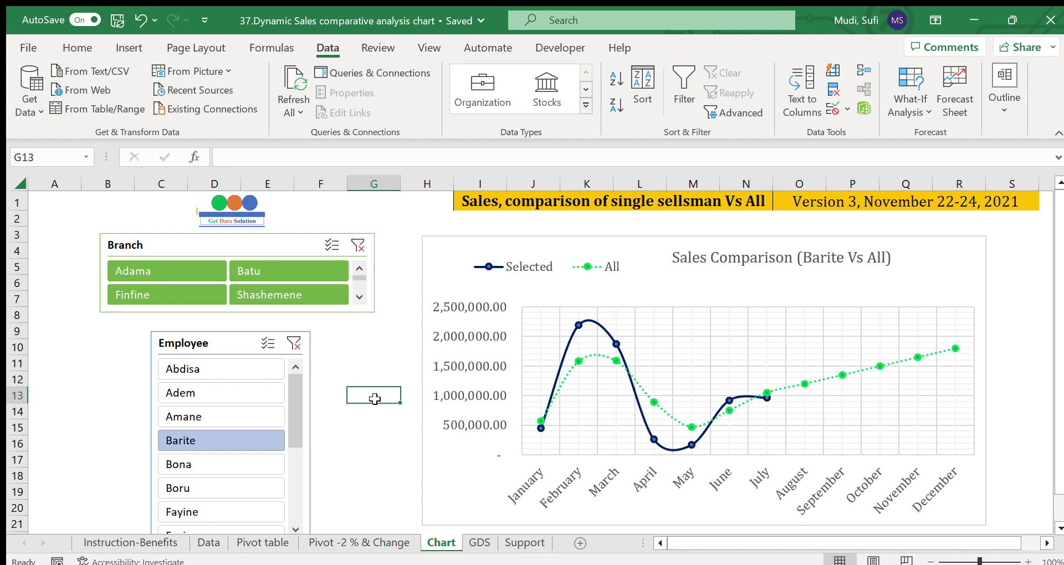
- Filter the comparison chart to the Adama branch and select the first employee in the Employee slicer
left_click(172, 267)
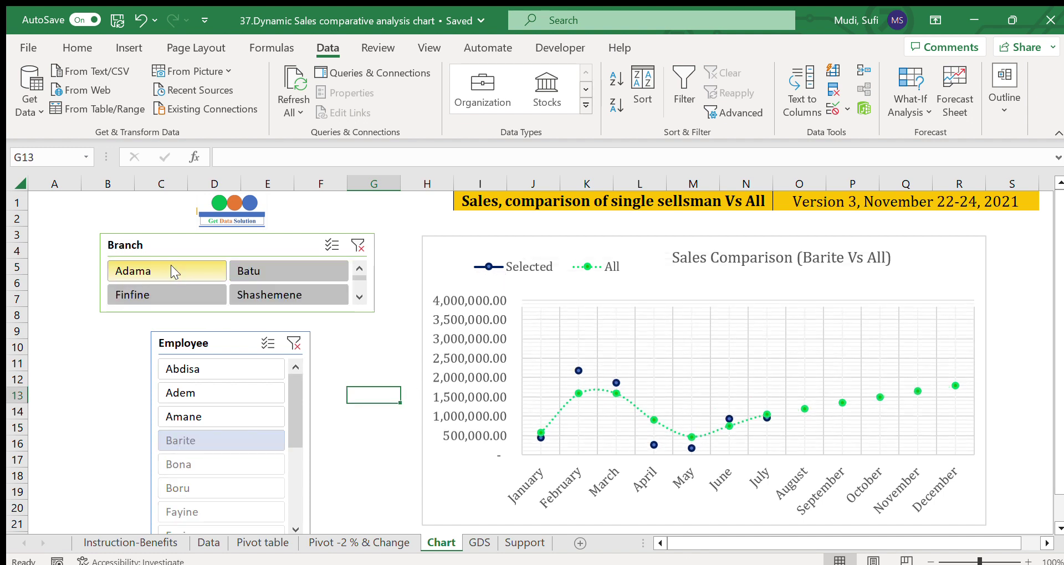
left_click(363, 346)
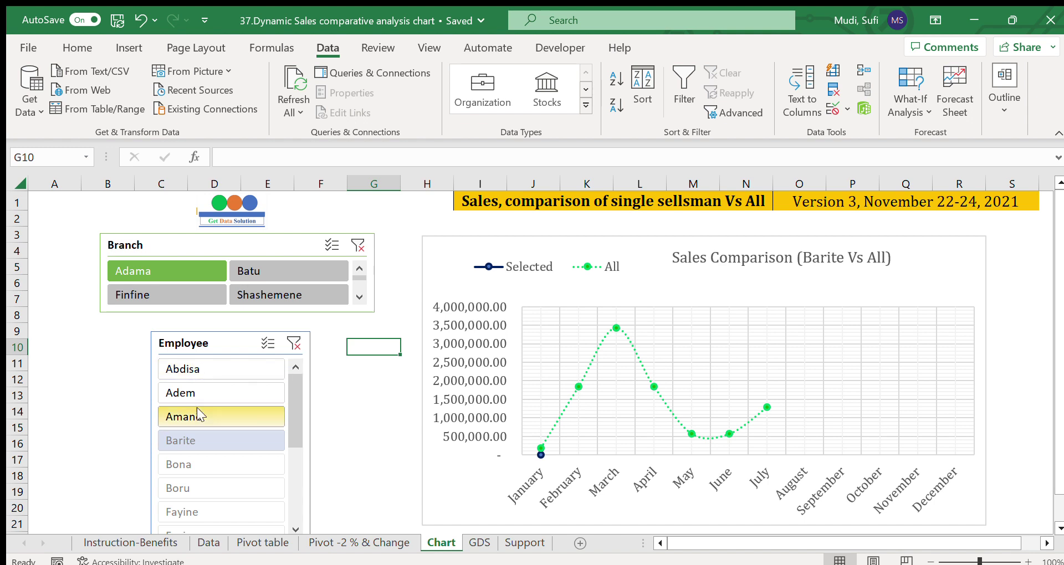
left_click(194, 363)
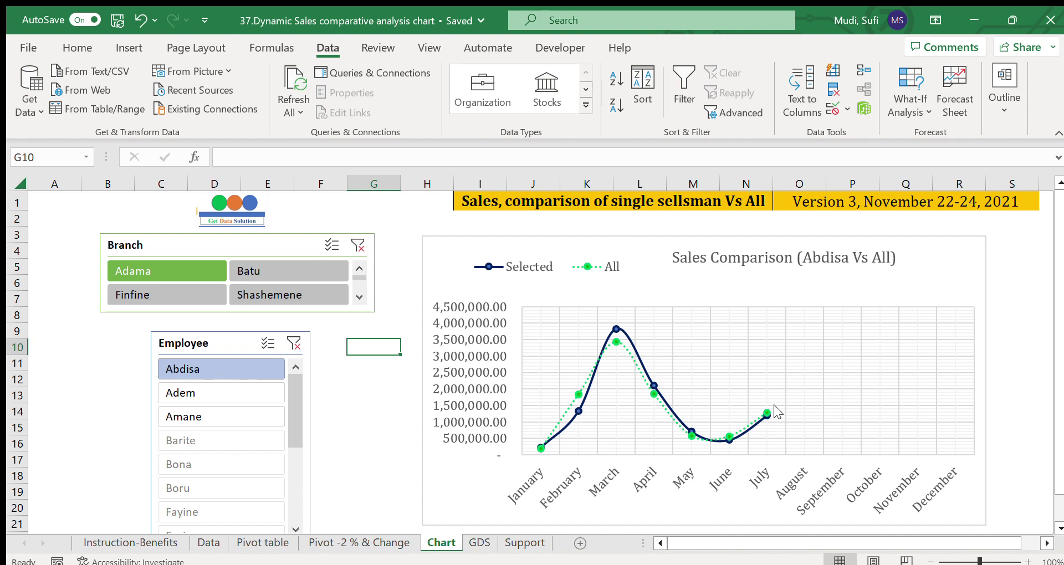
- Filter the comparison chart by the second and third Adama employees in turn and compare each one's sales with All
left_click(224, 393)
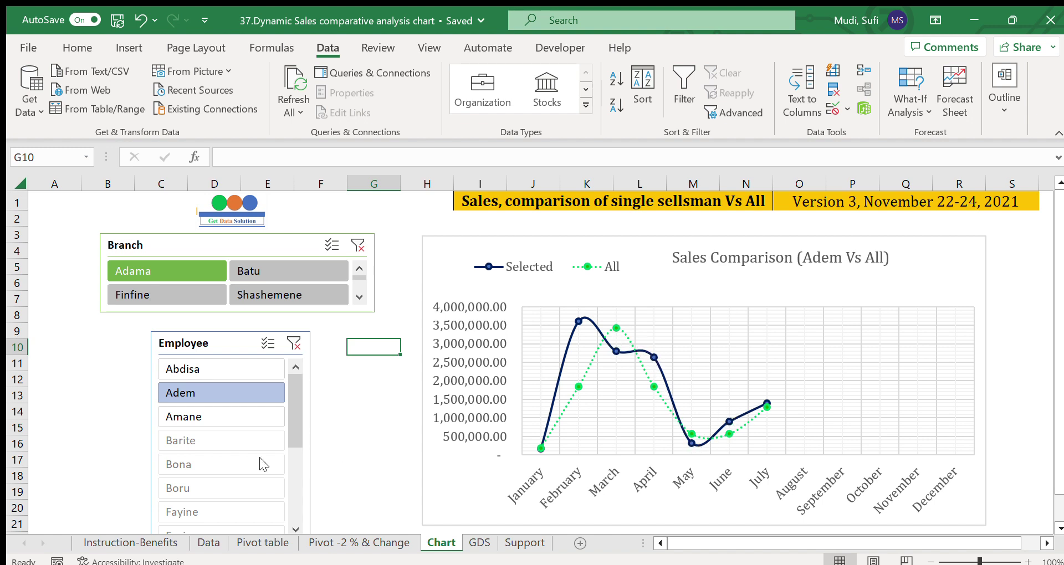
left_click(192, 420)
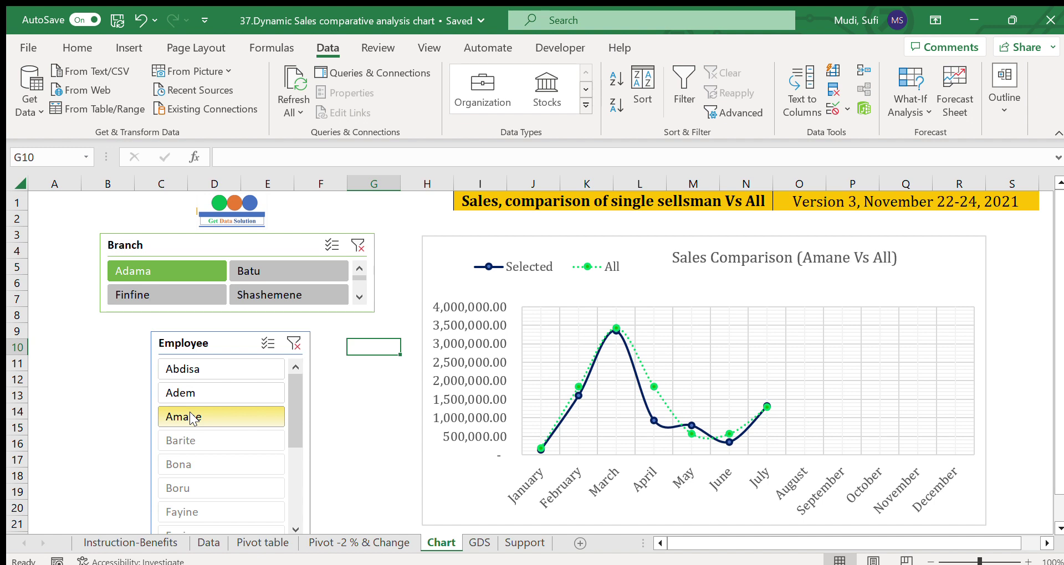
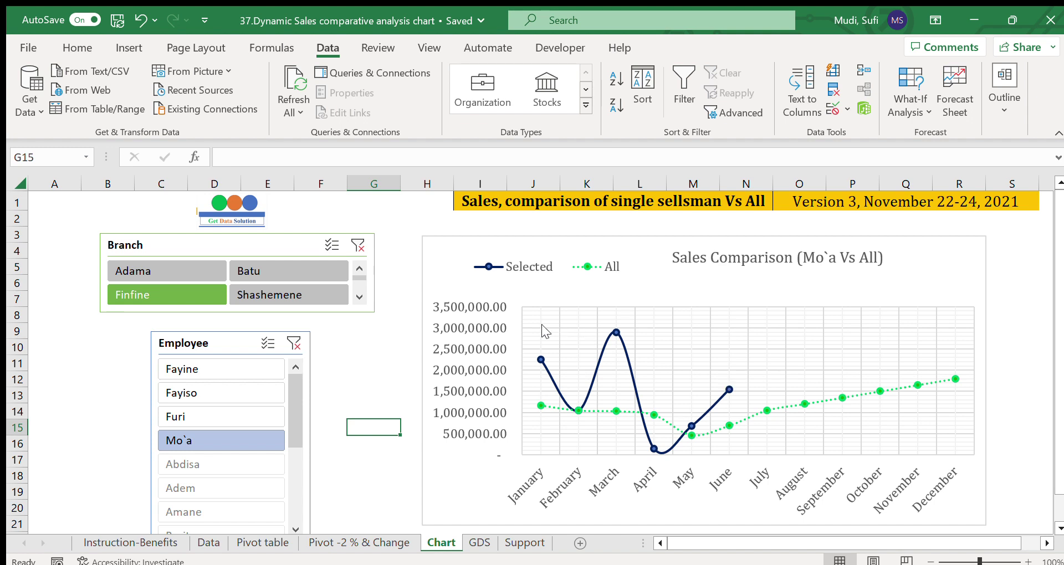
- Clear the Branch filter on the Chart sheet and compare the last employee in the Employee slicer with All
left_click(357, 244)
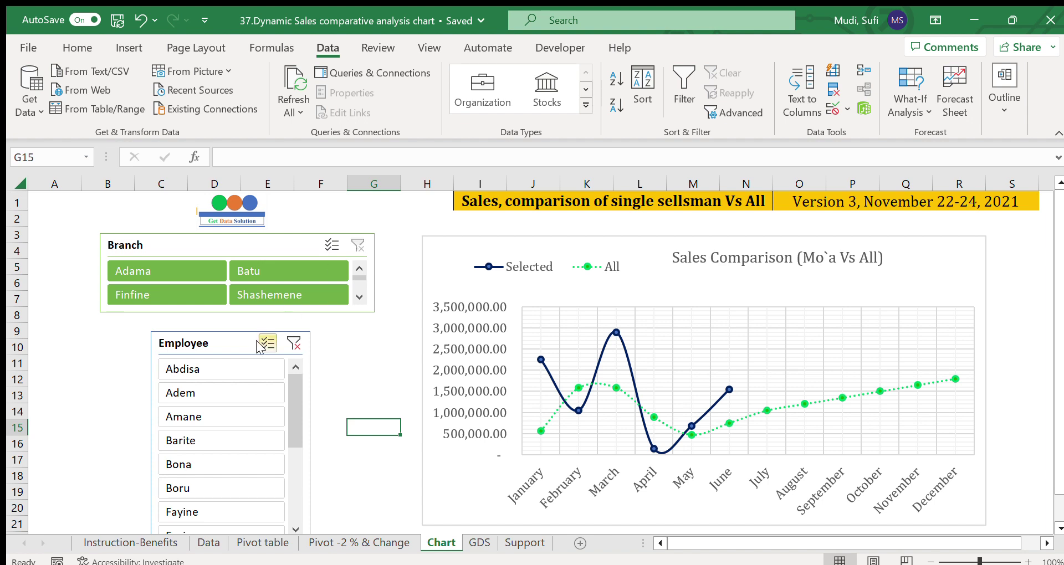
left_click_drag(285, 381, 290, 468)
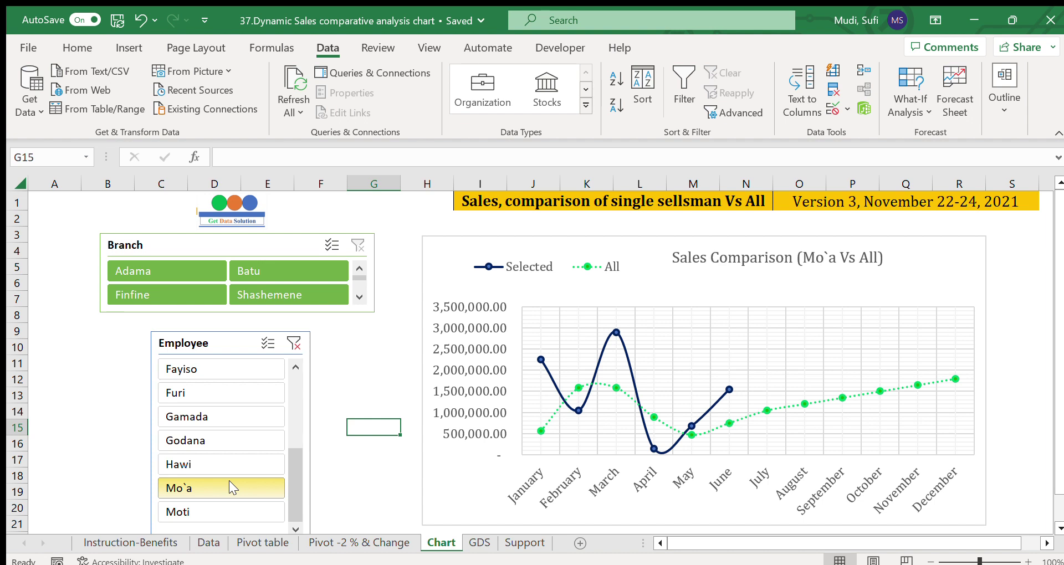
left_click(204, 507)
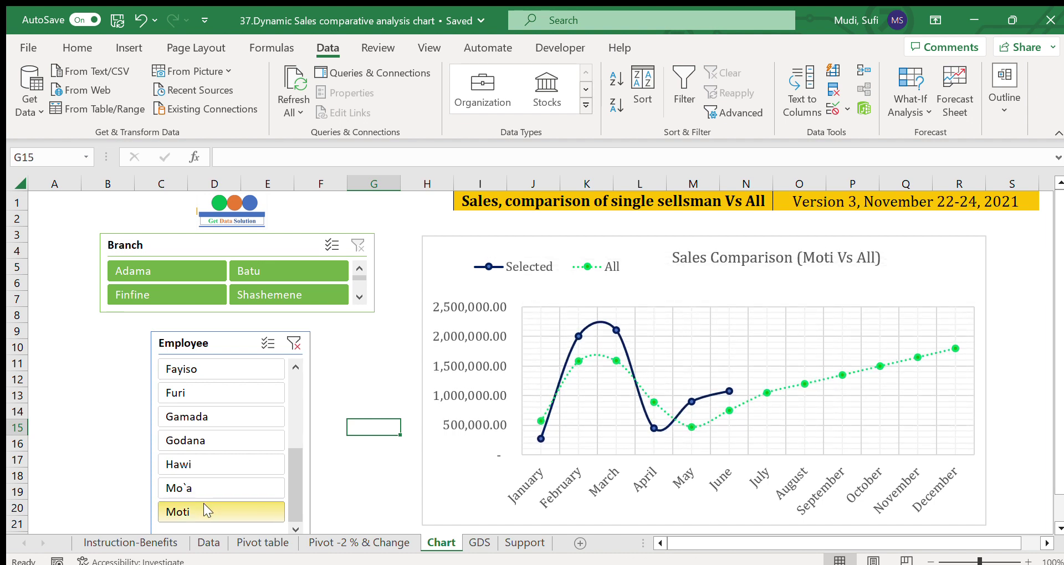
- Filter the comparison chart to Finfine and to Batu in turn, and compare Batu's second employee with All
left_click(202, 284)
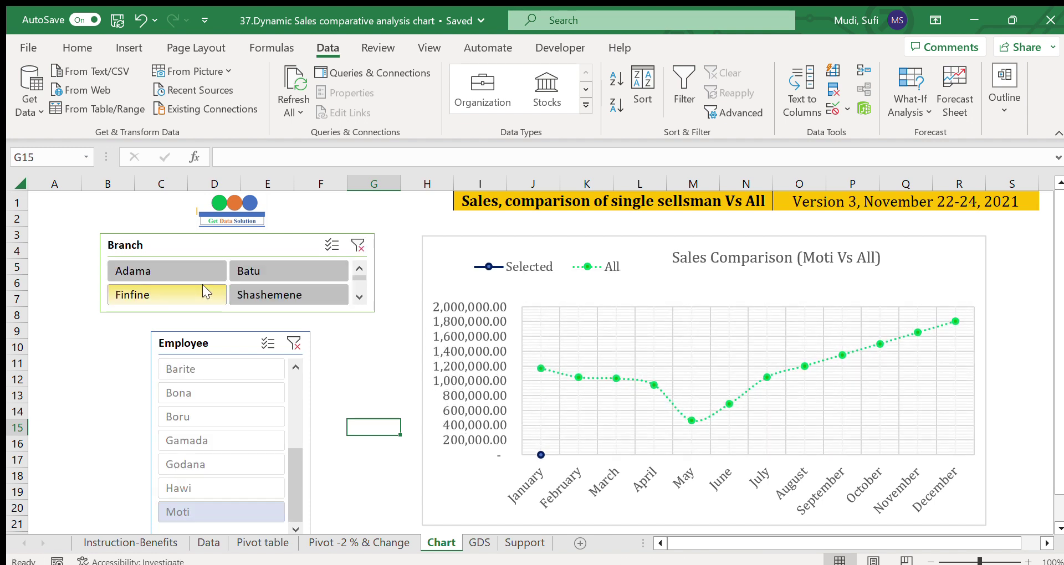
left_click(257, 267)
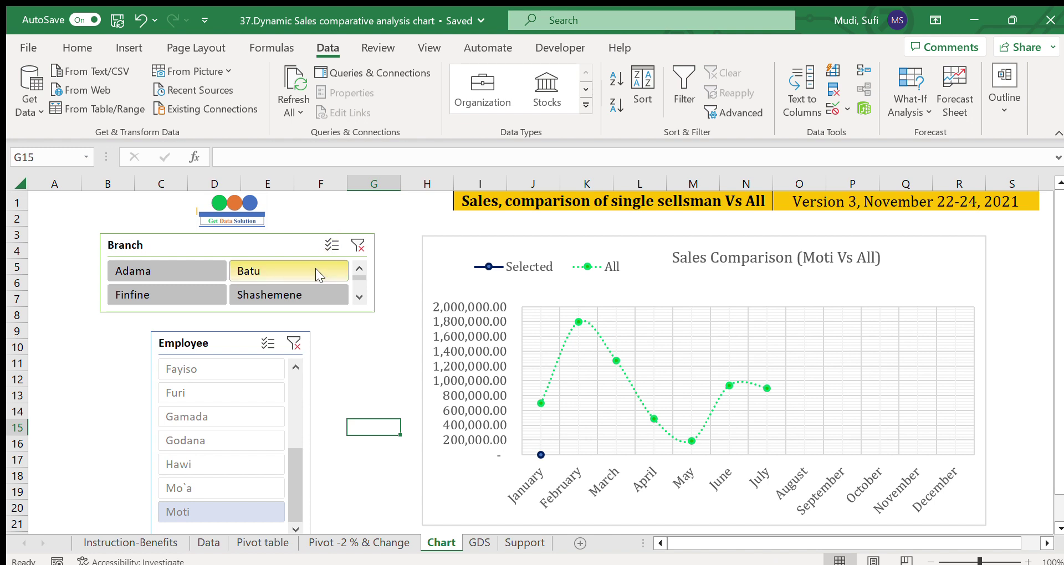
scroll(285, 480, "up", 5)
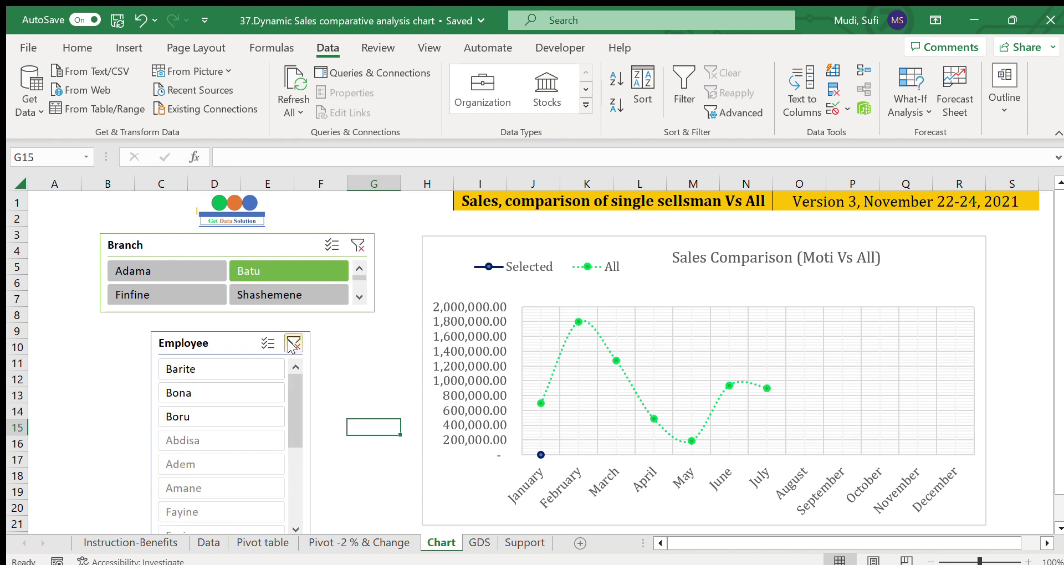
left_click(183, 393)
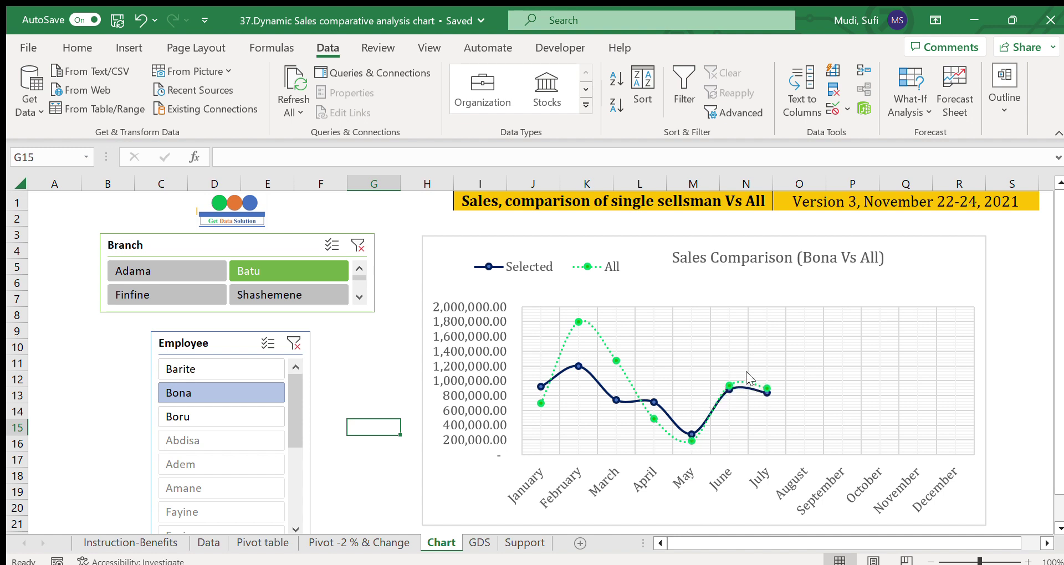
- Filter the comparison chart to the Shashemene branch and compare its first and second employees in turn with All
left_click(307, 286)
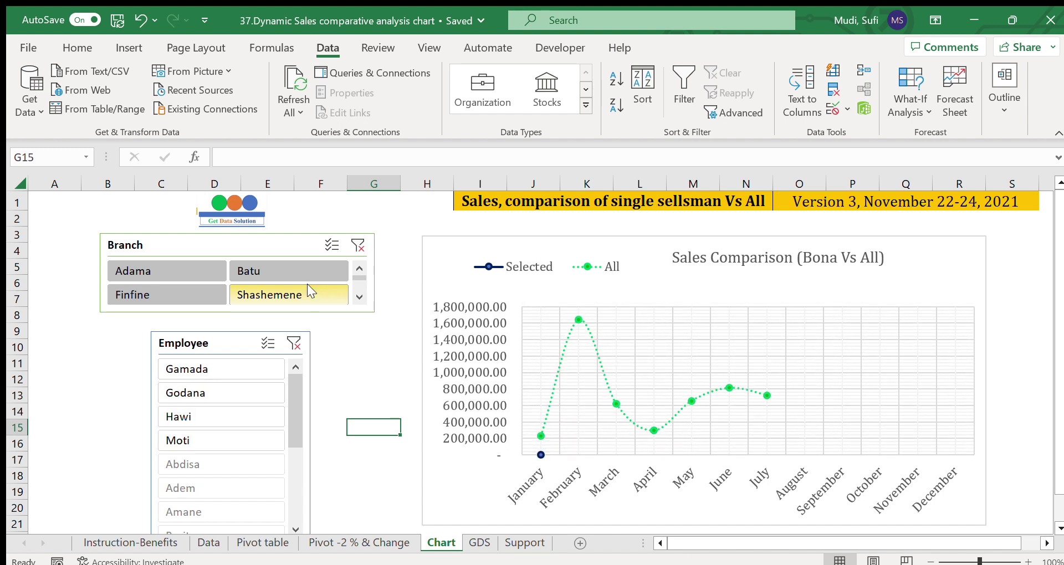
left_click(205, 366)
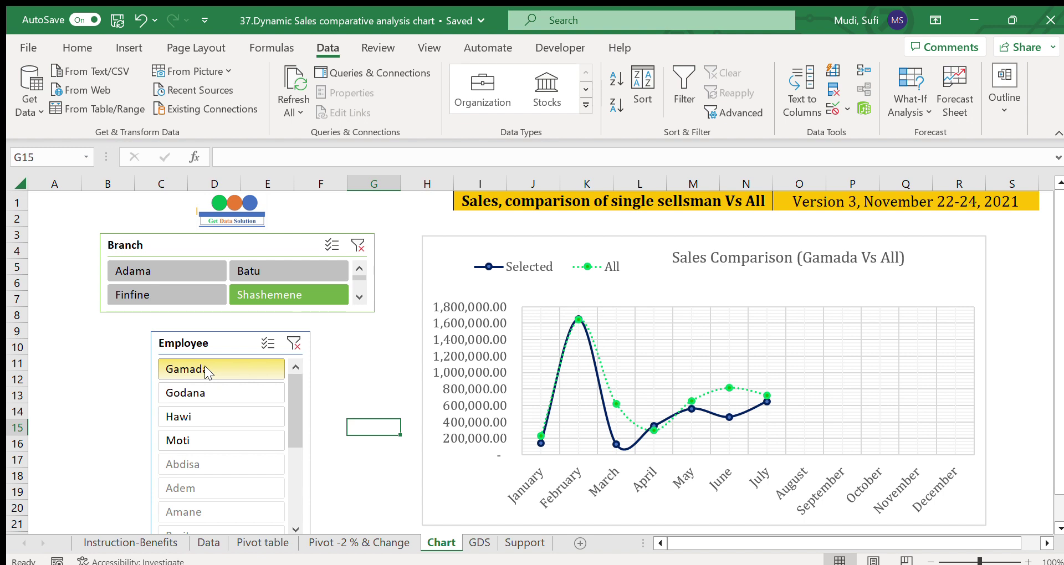
left_click(402, 382)
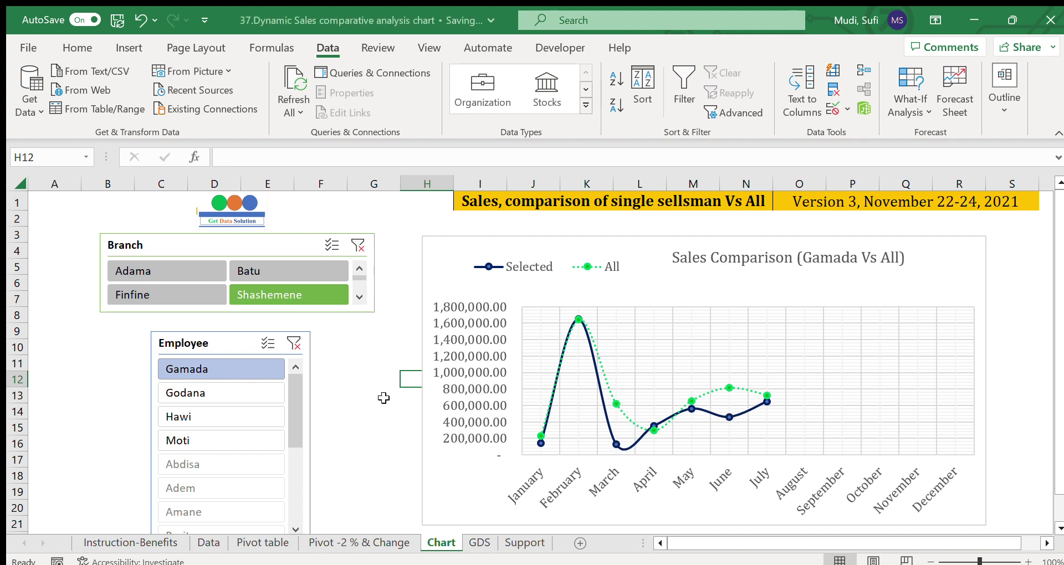
left_click(220, 392)
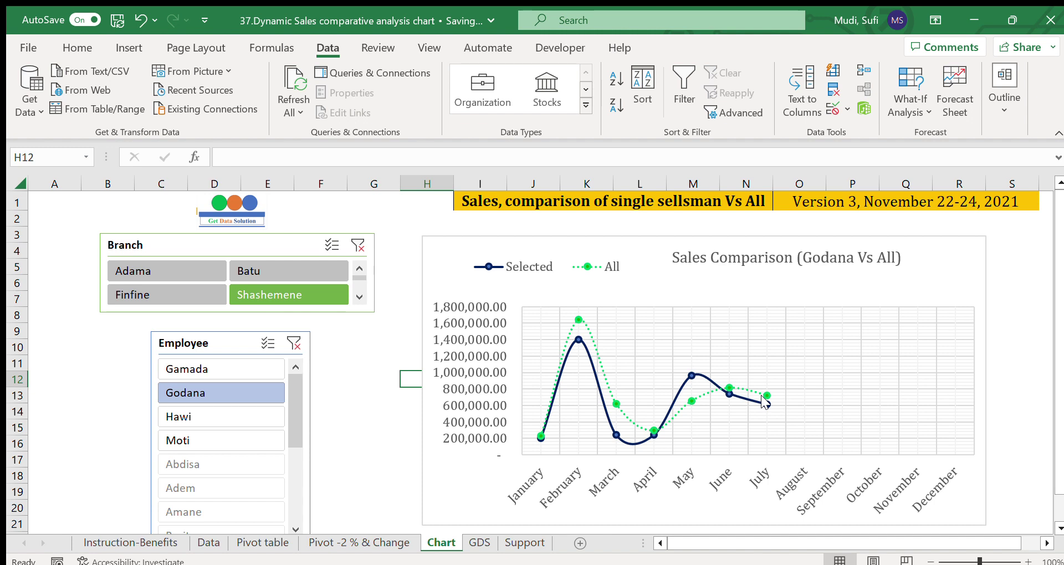
left_click(359, 350)
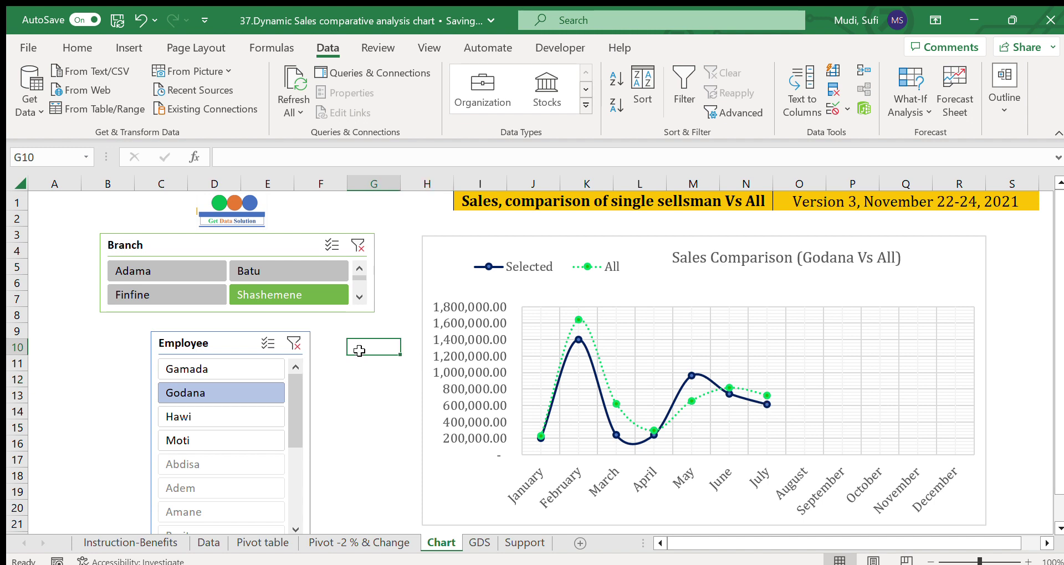
- Check the sheet title in I1 and clear the Branch filter so the comparison covers all branches
left_click(481, 206)
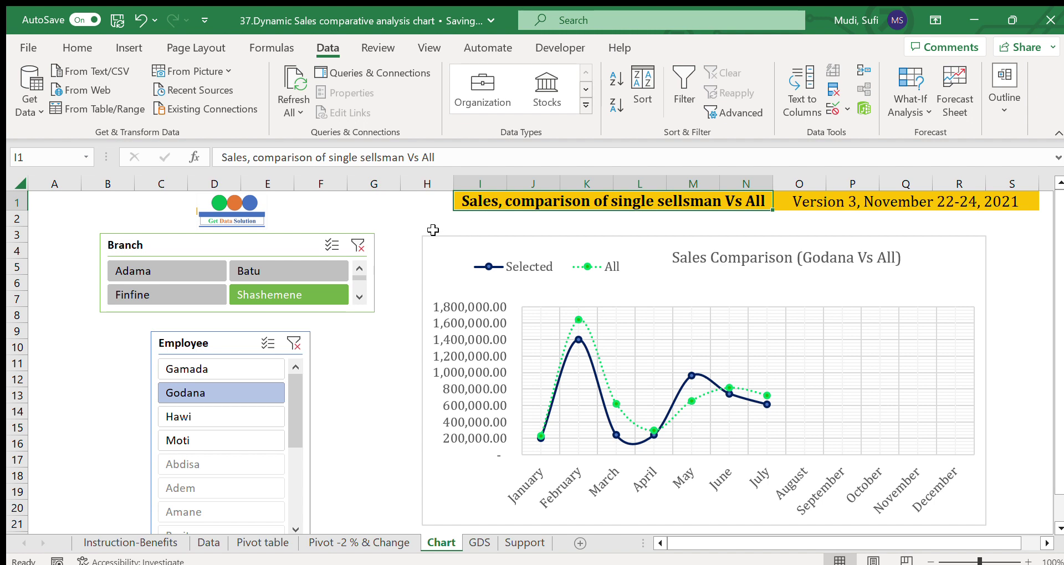
left_click(353, 244)
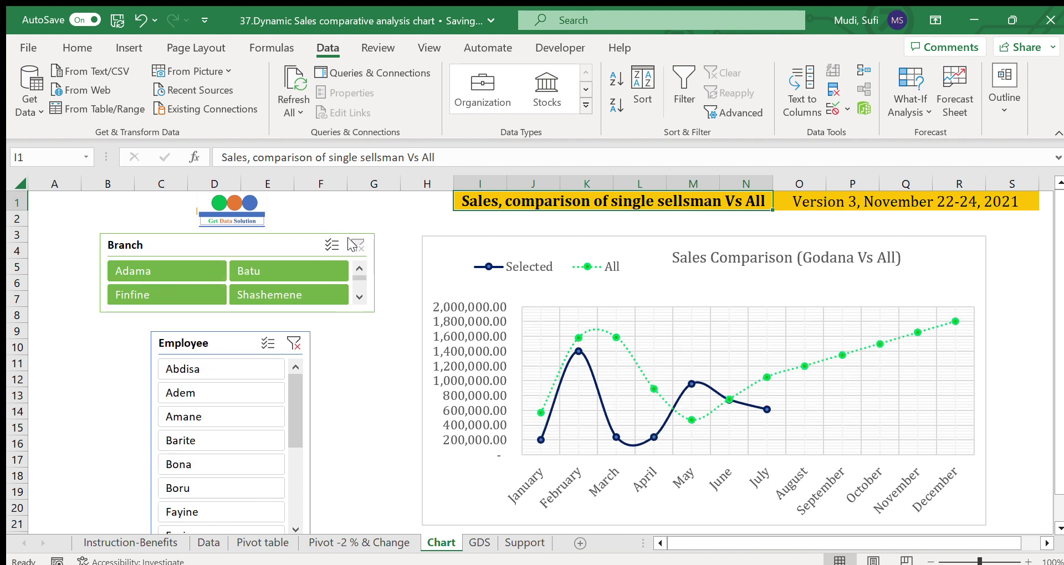
left_click(384, 376)
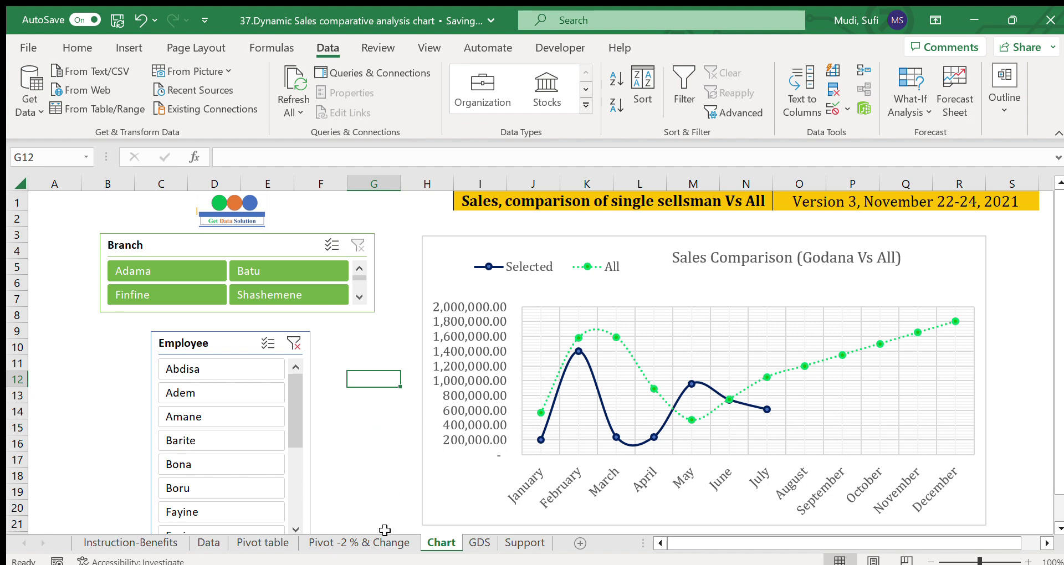
- Open the Pivot -2 % & Change sheet and examine its title, January and February totals, and February's percentage and change indicator
left_click(366, 542)
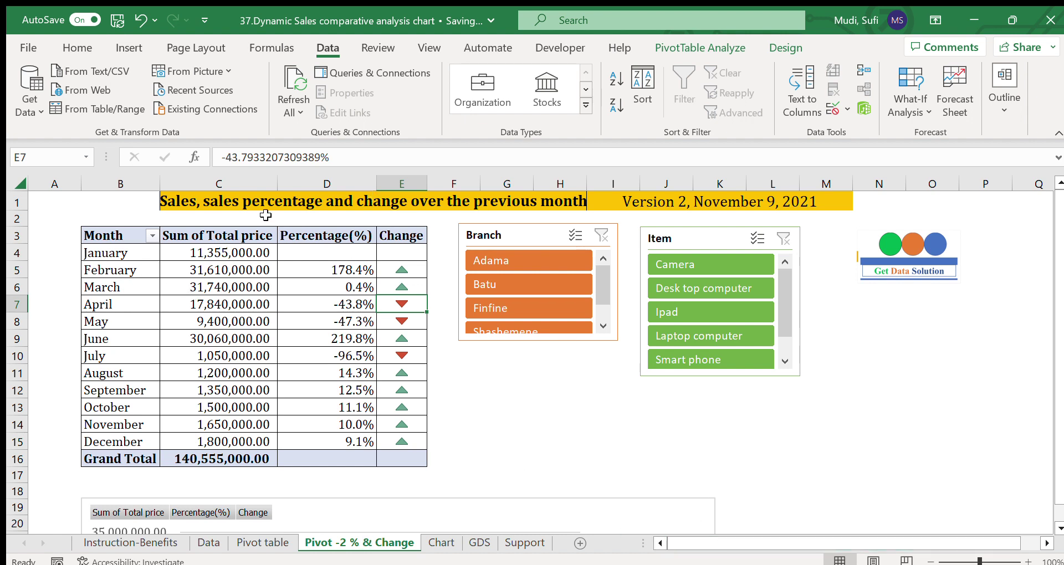
left_click(251, 200)
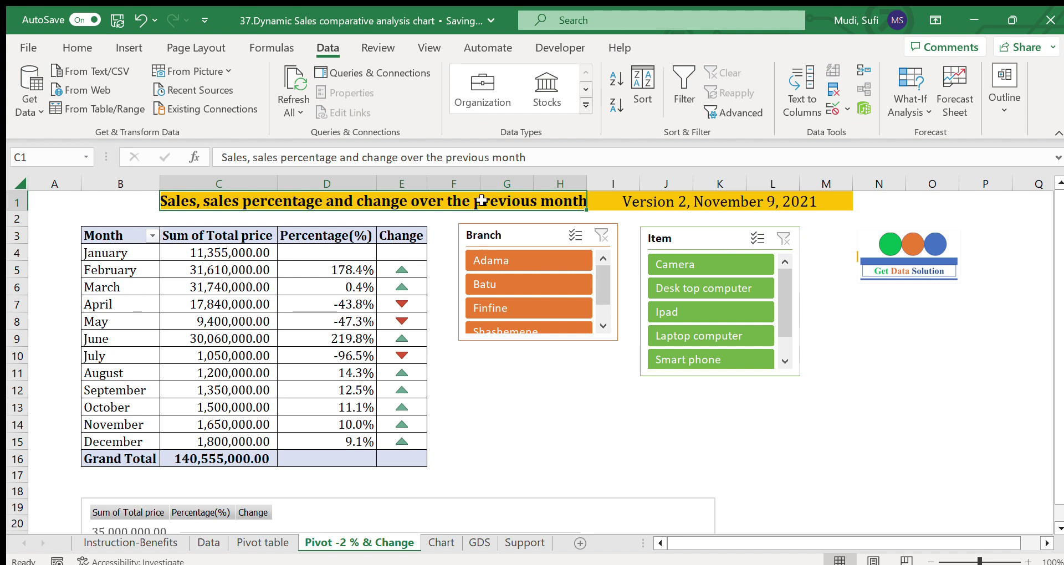
left_click(118, 256)
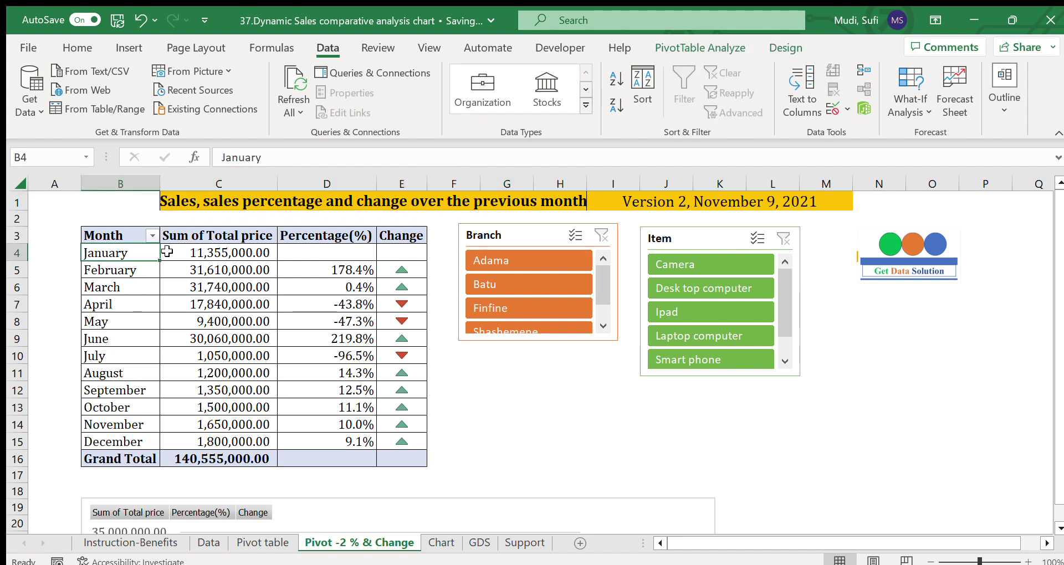
left_click(191, 250)
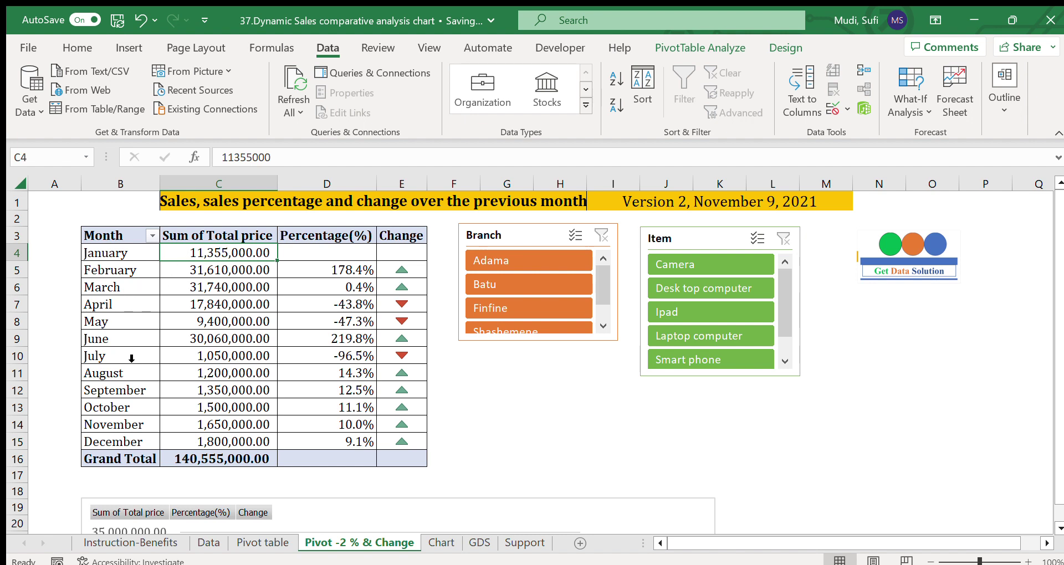
left_click(181, 270)
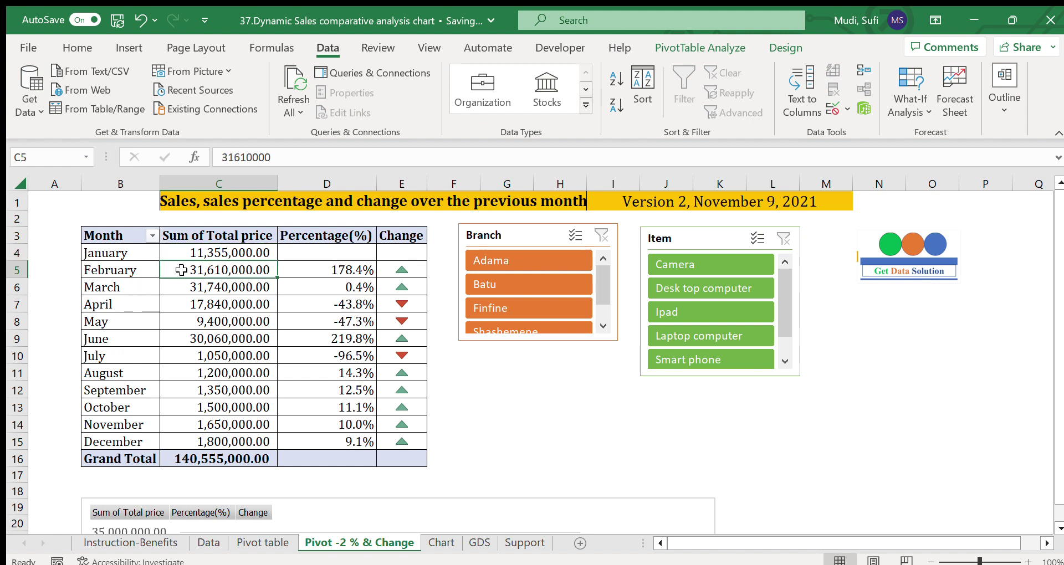
left_click(291, 269)
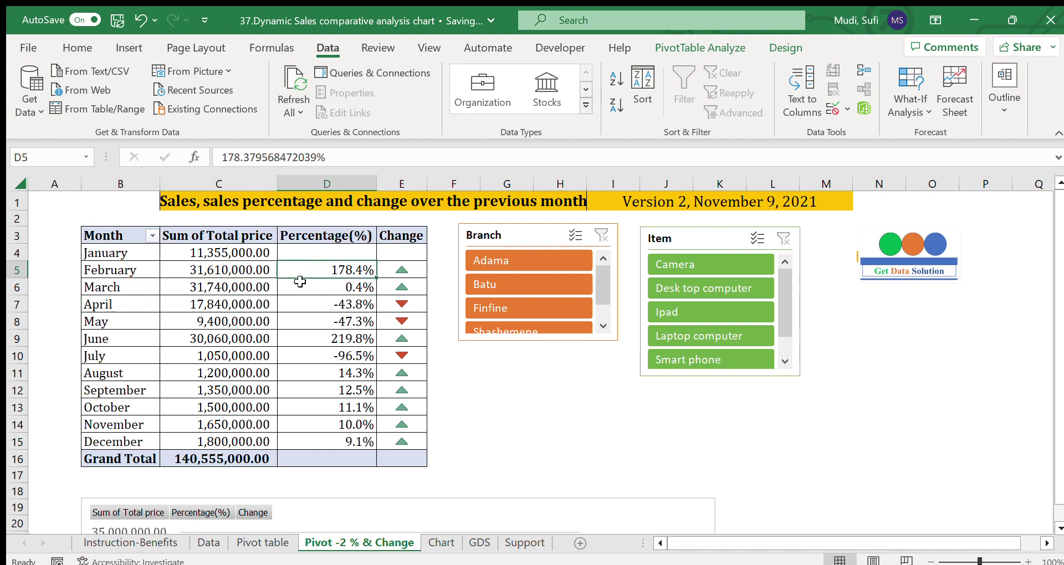
left_click(411, 267)
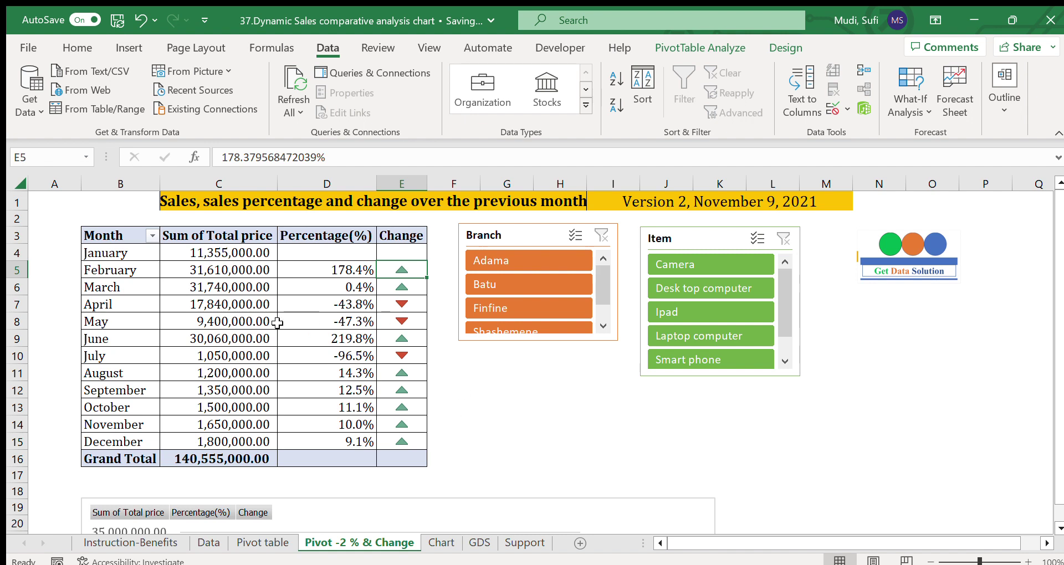
- Examine April's percentage and the Change indicators for April, May and August to December in the monthly pivot table
left_click(133, 307)
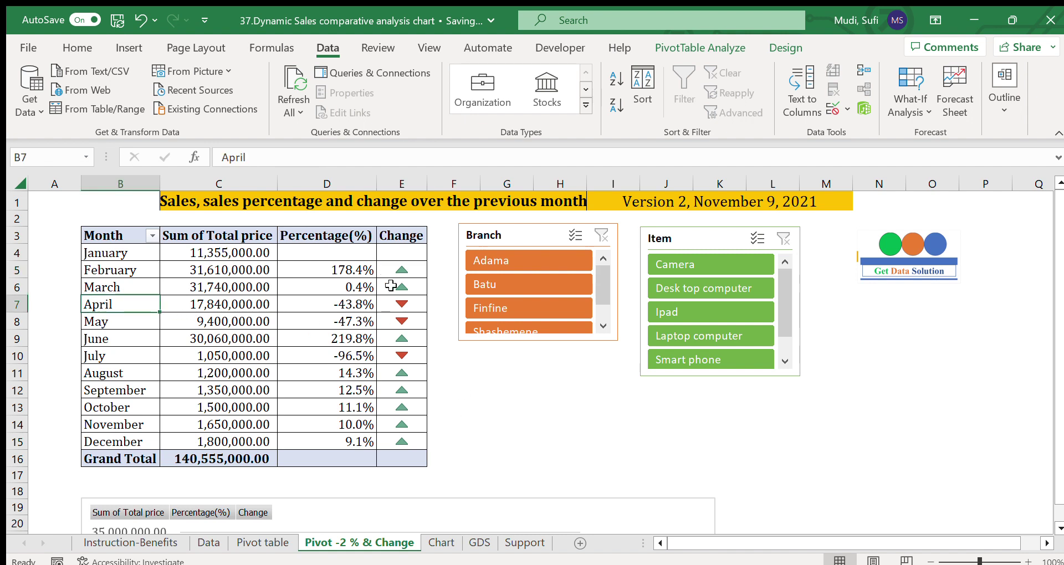
left_click(395, 302)
left_click(354, 301)
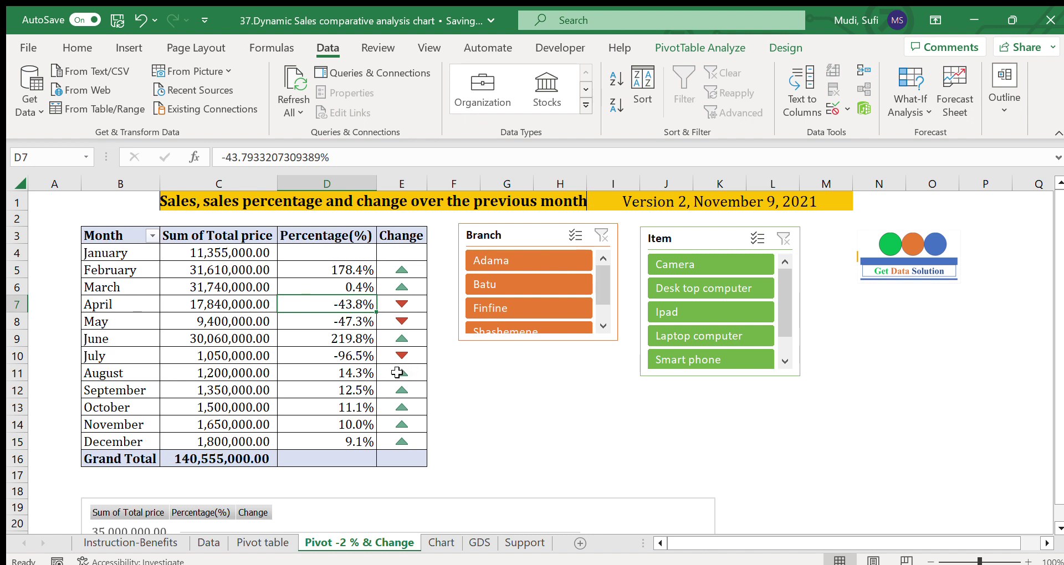
left_click_drag(396, 375, 403, 440)
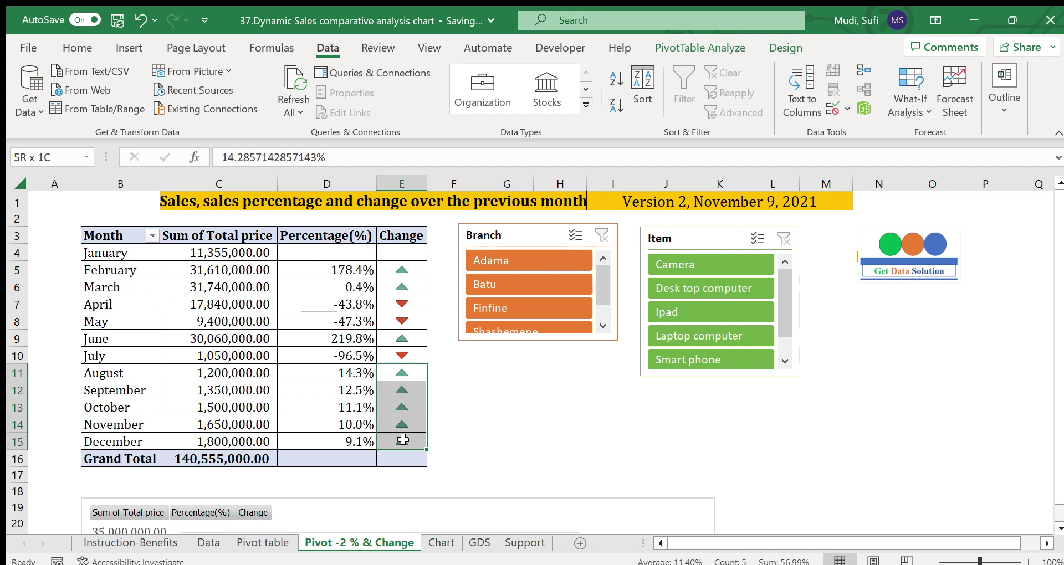
left_click(387, 308)
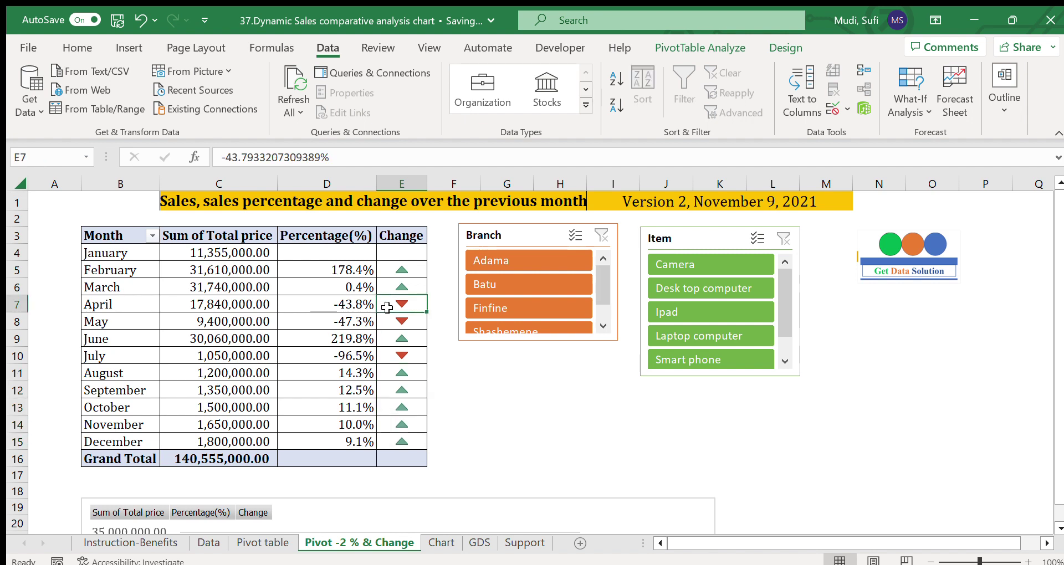
left_click_drag(386, 308, 387, 315)
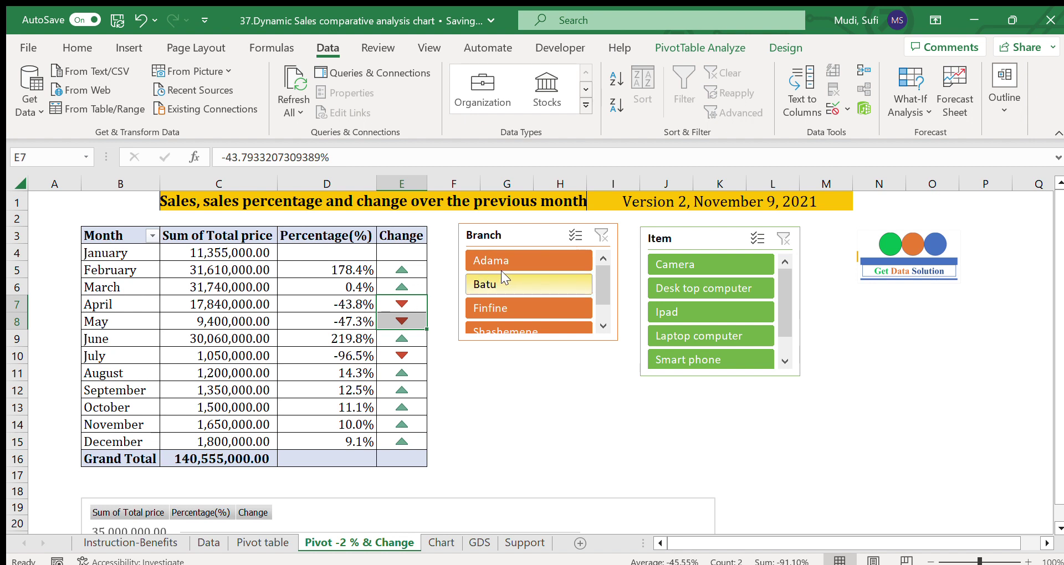
- Filter the monthly pivot table to the Adama branch and examine its February to May change indicators
left_click(517, 259)
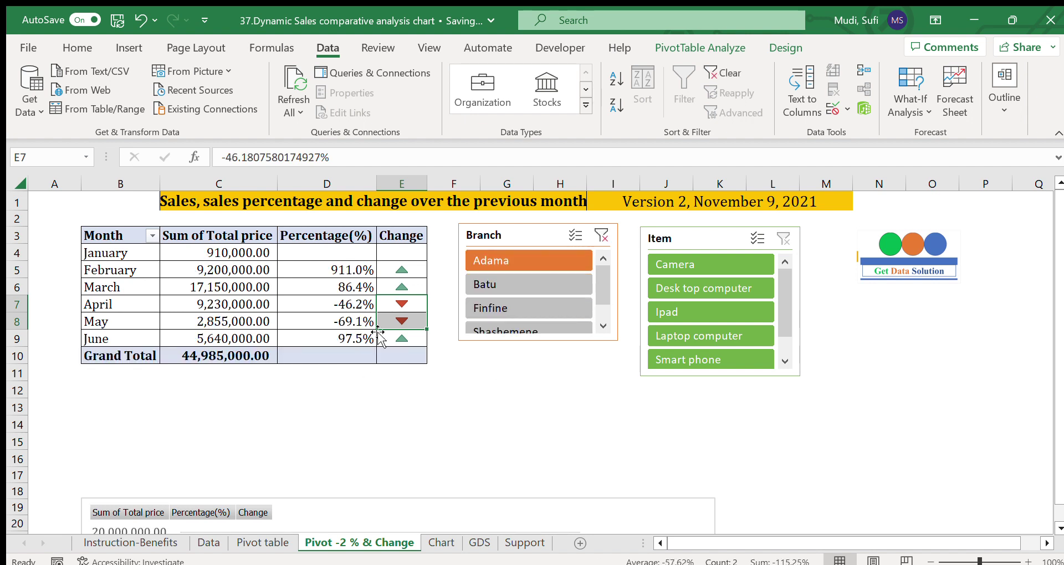
left_click(172, 270)
left_click_drag(402, 269, 385, 320)
- Filter the monthly pivot table to the Shashemene branch and examine its February to June change indicators
left_click_drag(601, 279, 601, 305)
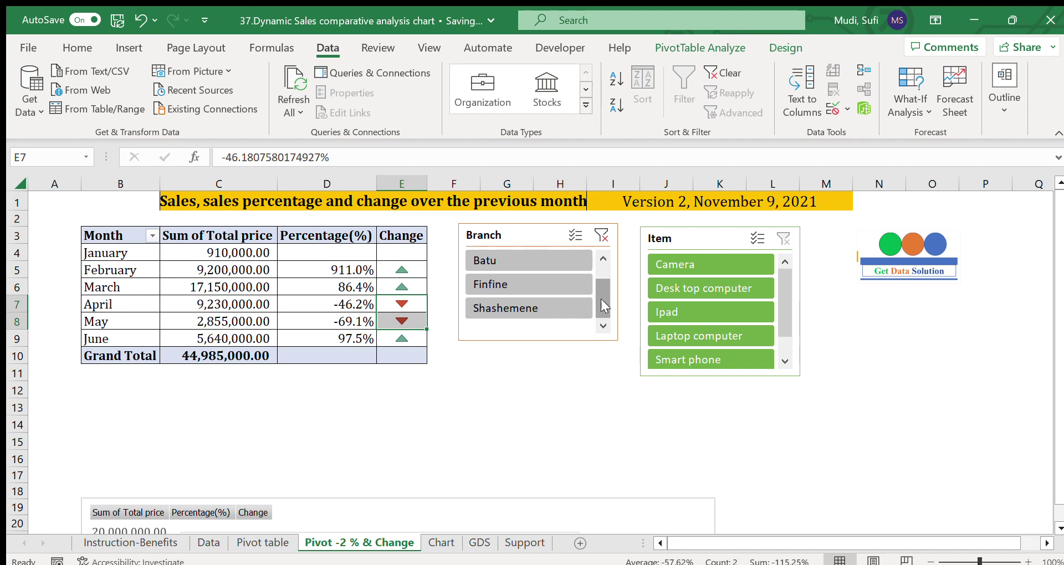
left_click(527, 310)
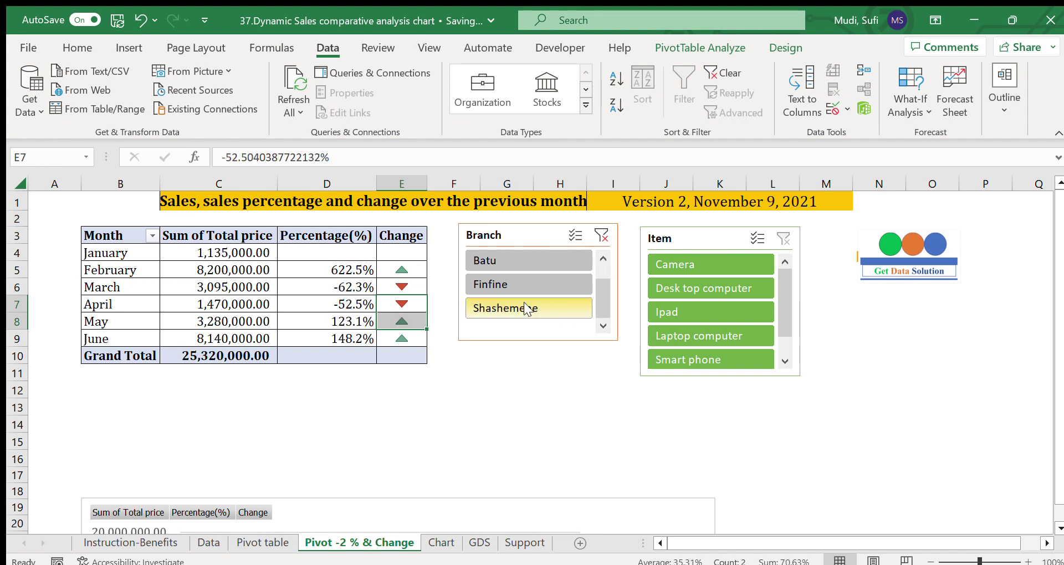
left_click(442, 389)
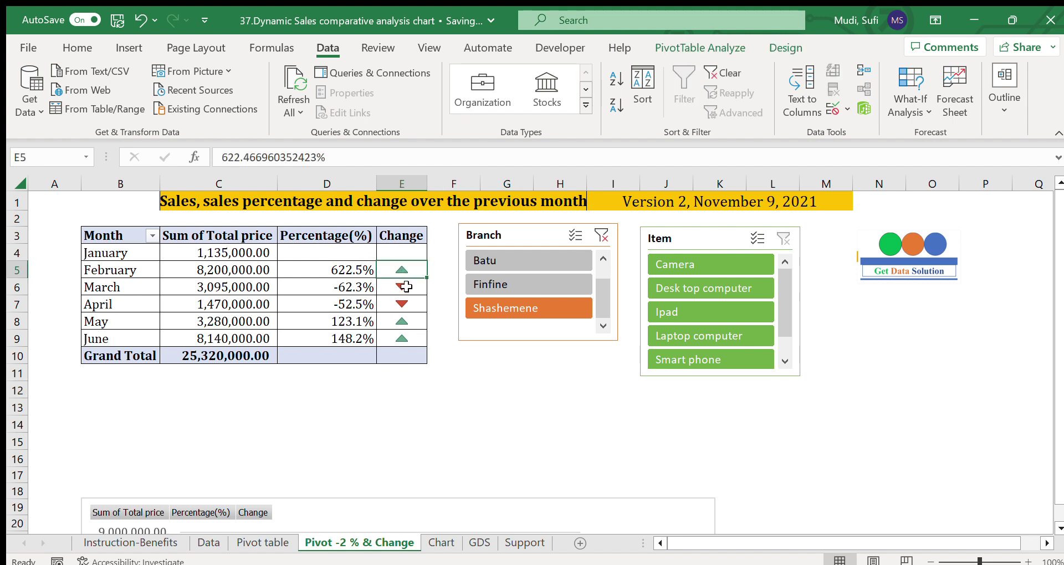
left_click_drag(402, 286, 407, 340)
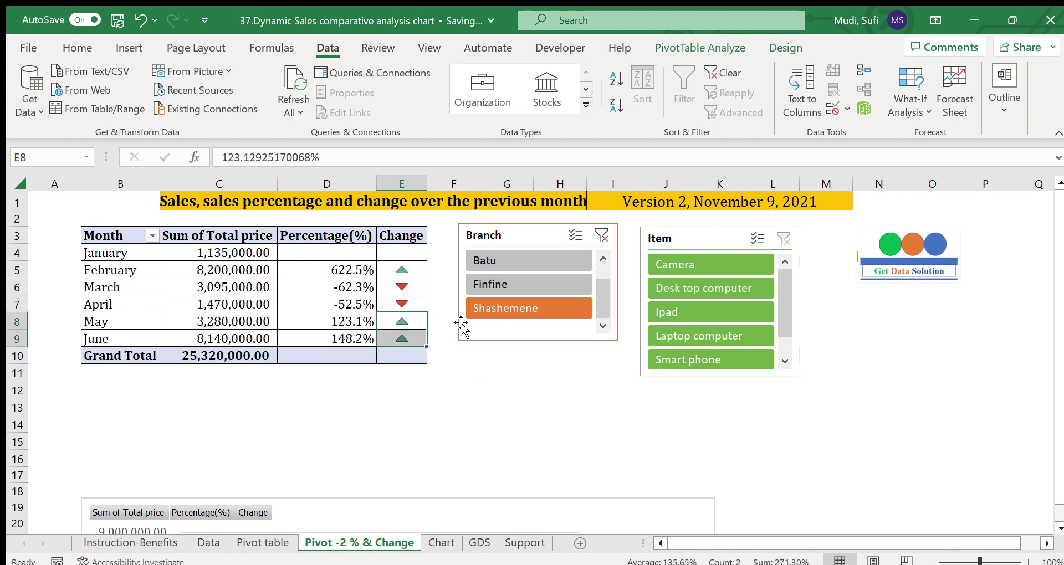
- Clear the Branch filter and filter the monthly pivot table to the Camera item
left_click(601, 235)
left_click(551, 373)
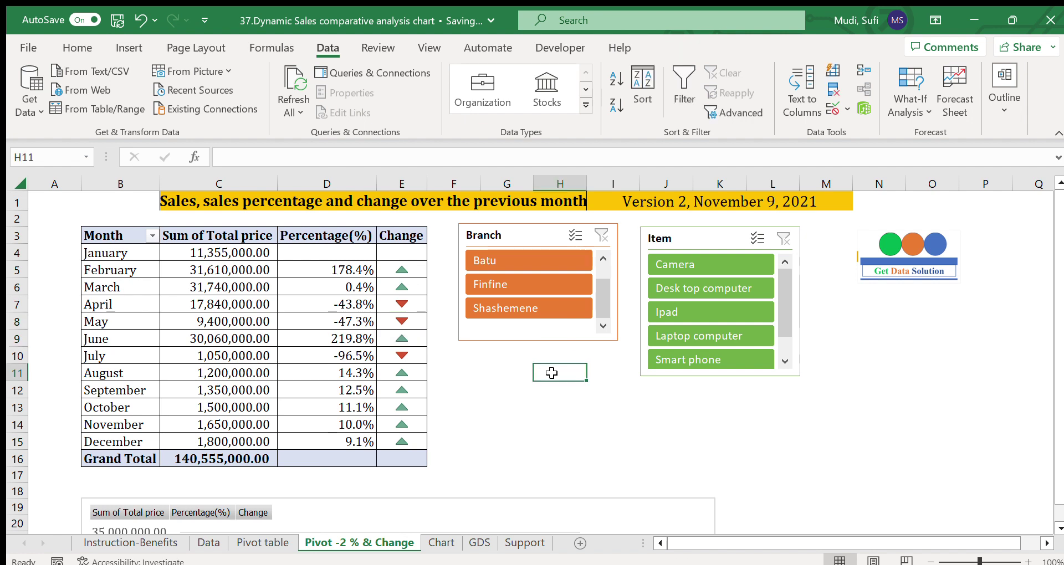
left_click(675, 269)
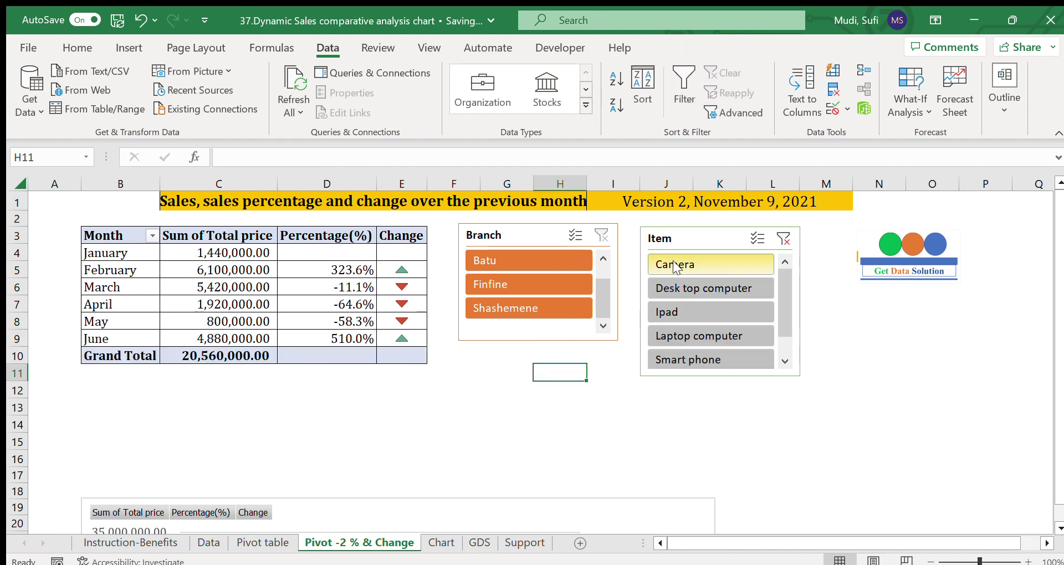
left_click(493, 408)
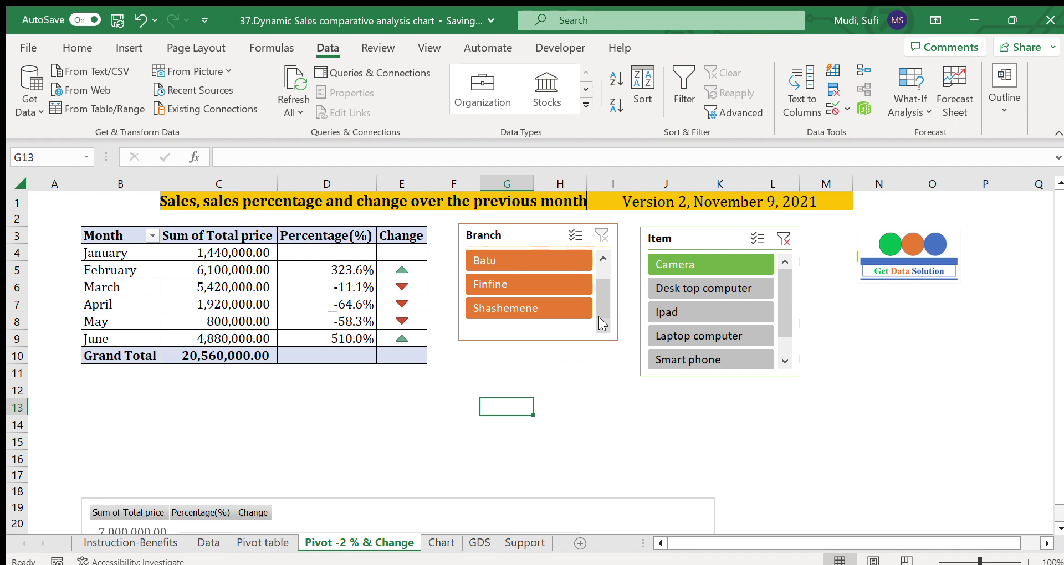
- Examine Camera's January and February totals, February's percentage, and the February to May change indicators
left_click(211, 252)
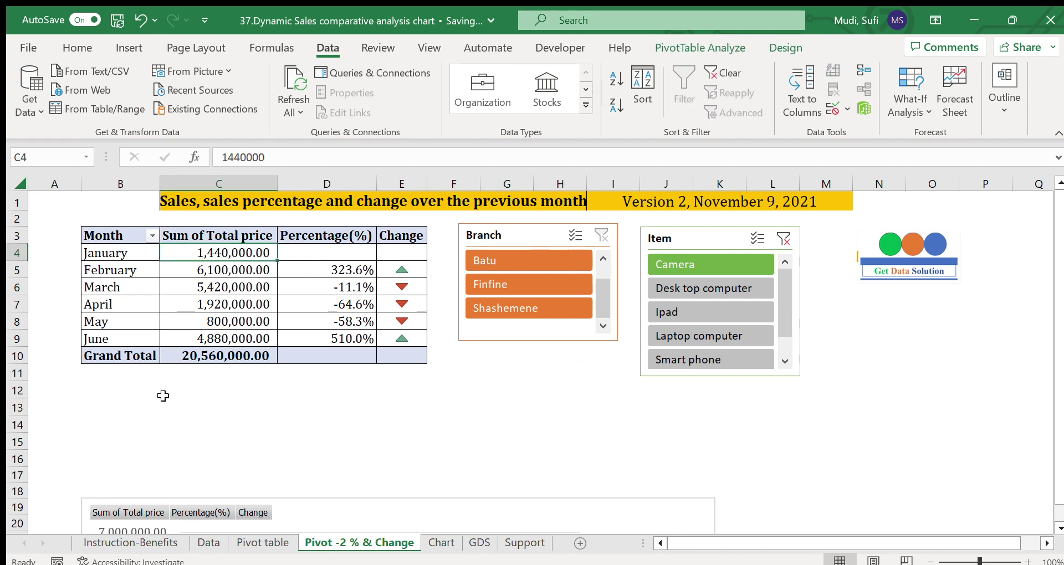
left_click(188, 273)
left_click(323, 271)
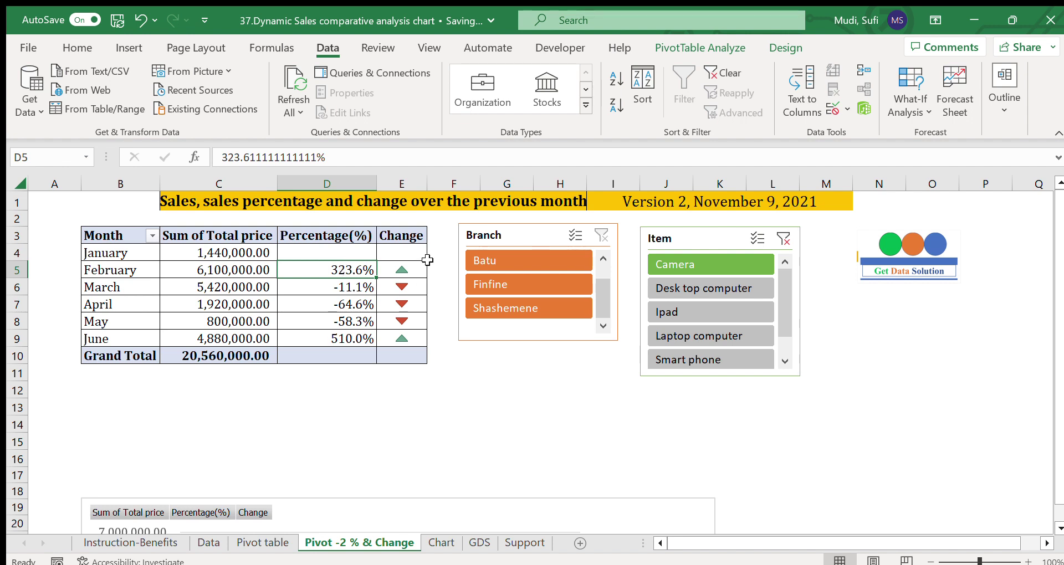
left_click(412, 271)
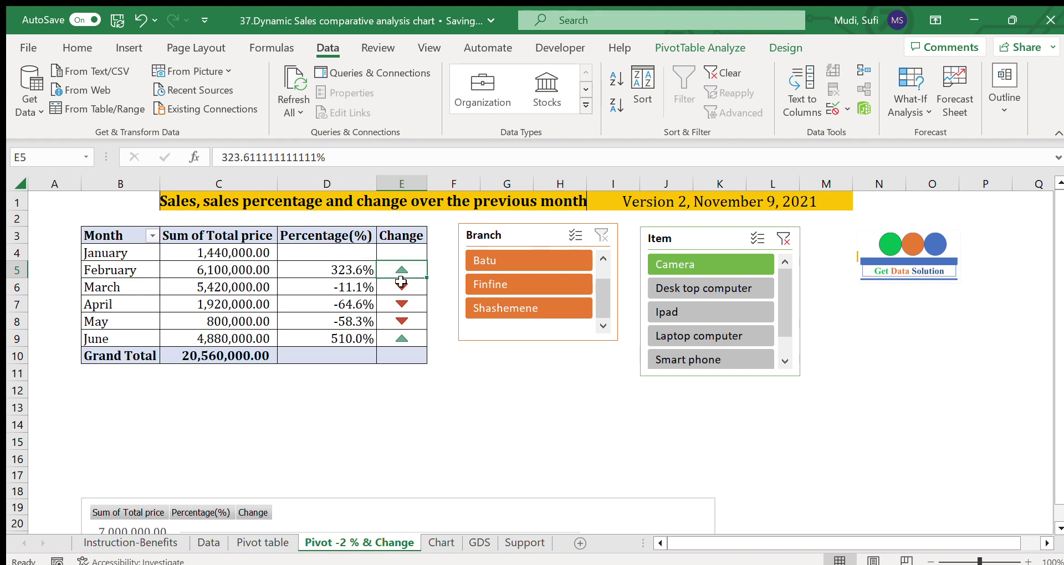
left_click_drag(403, 285, 402, 322)
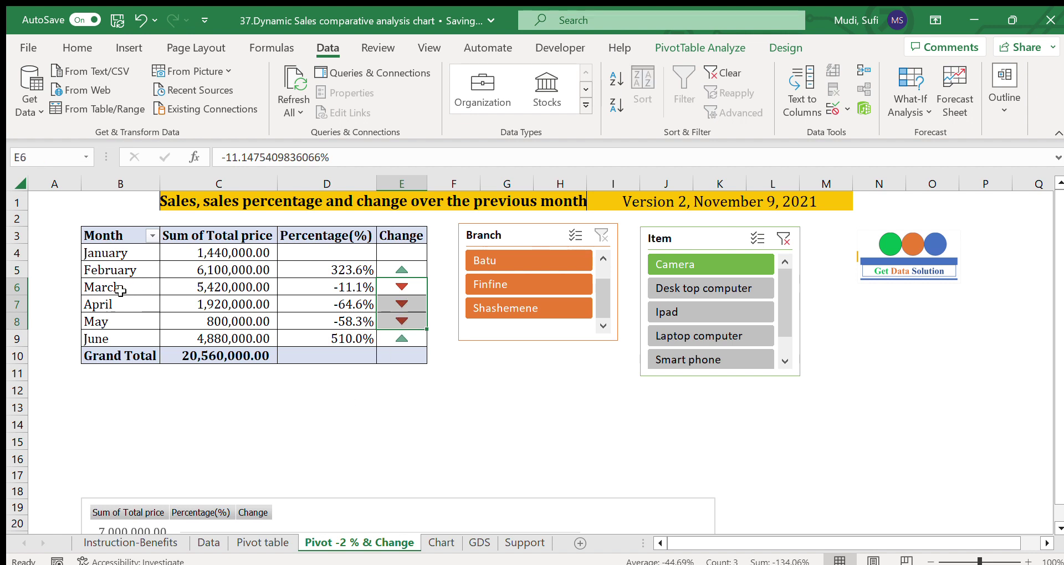
left_click_drag(120, 289, 119, 316)
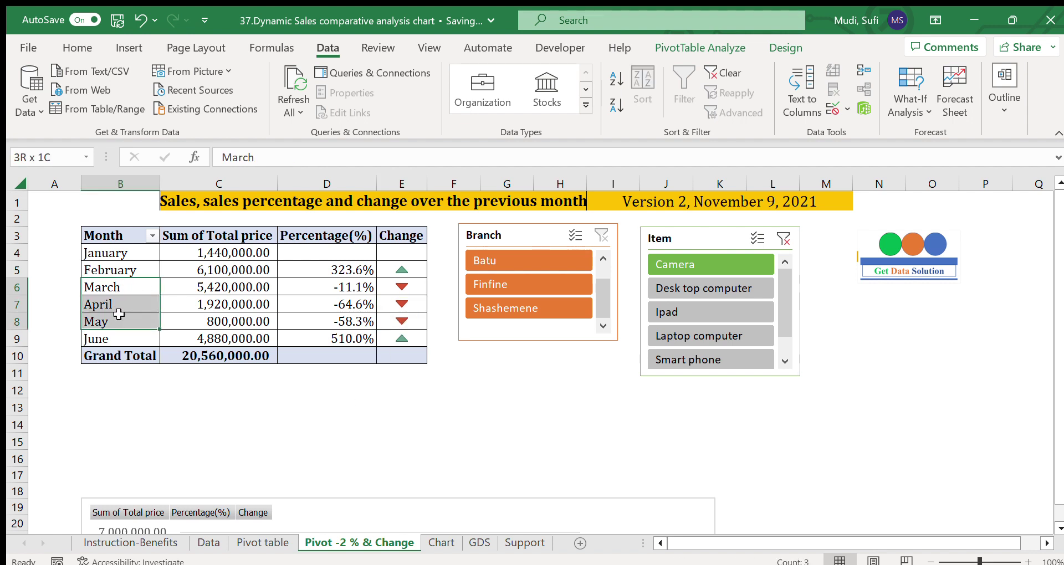
left_click_drag(391, 286, 392, 318)
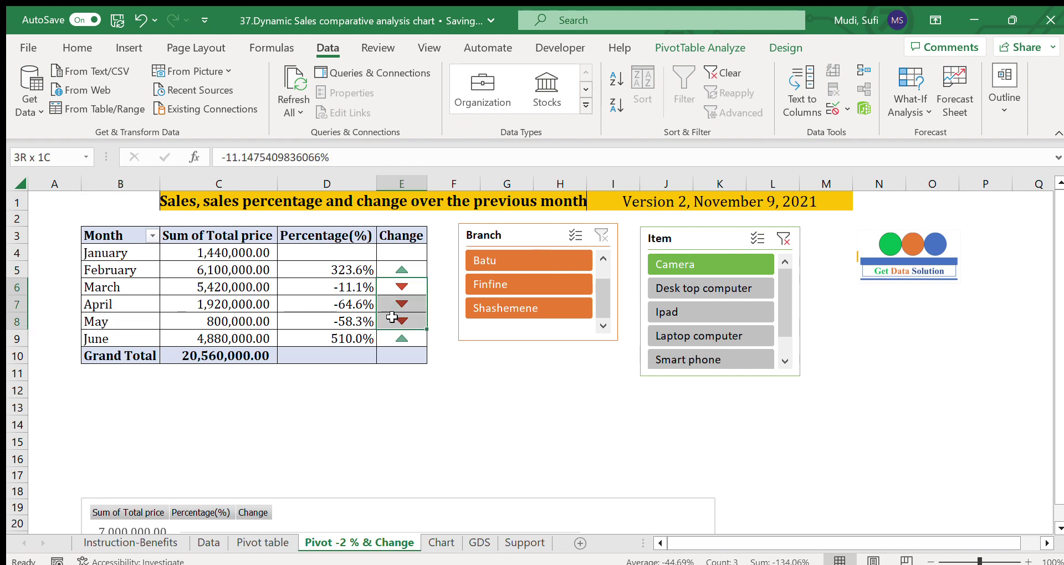
left_click(392, 317)
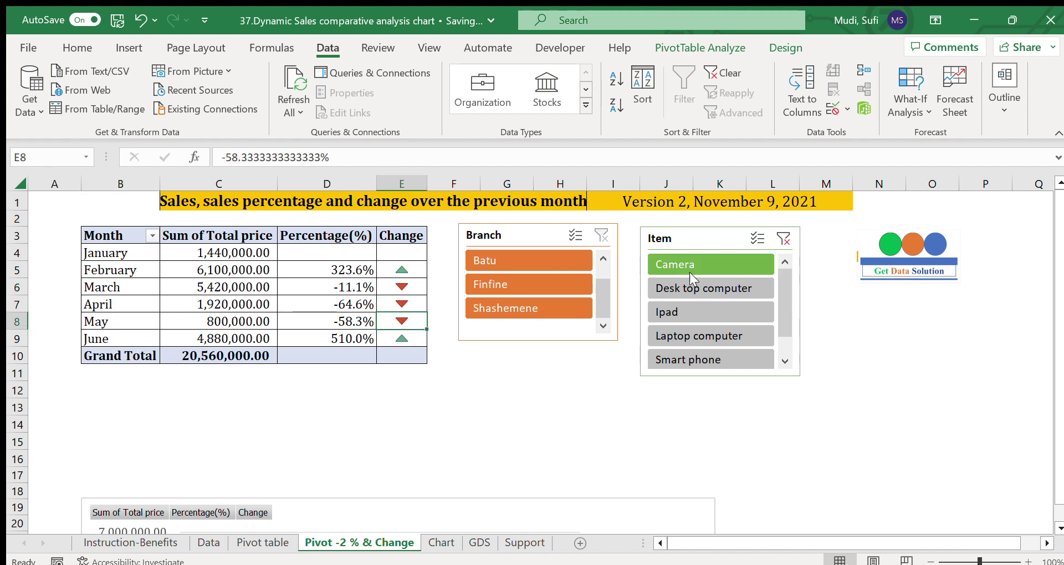
- Filter the monthly pivot table to Desk top computer and examine its February to May change indicators
left_click(680, 289)
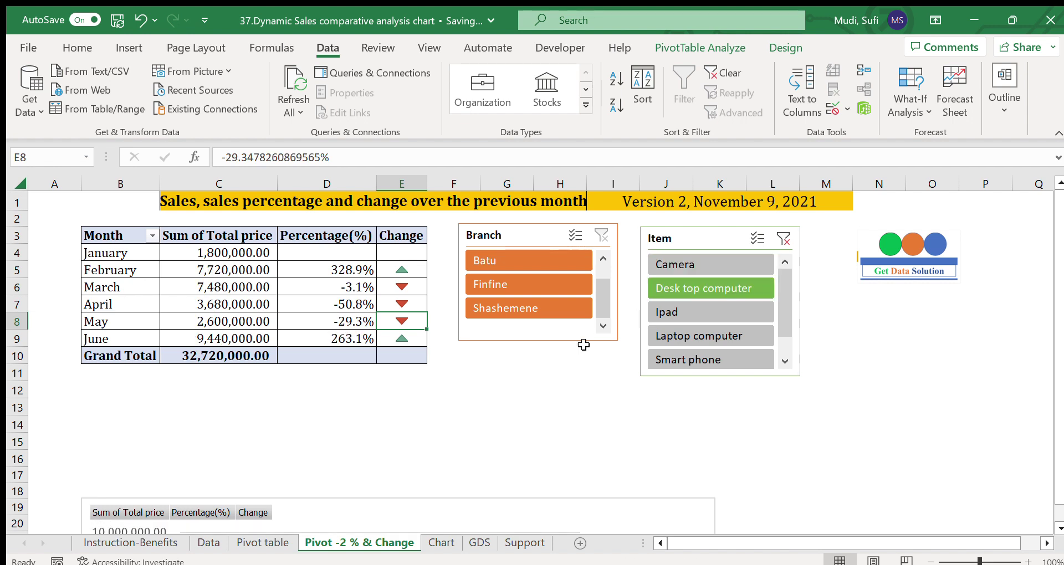
left_click(544, 373)
left_click_drag(415, 270, 415, 322)
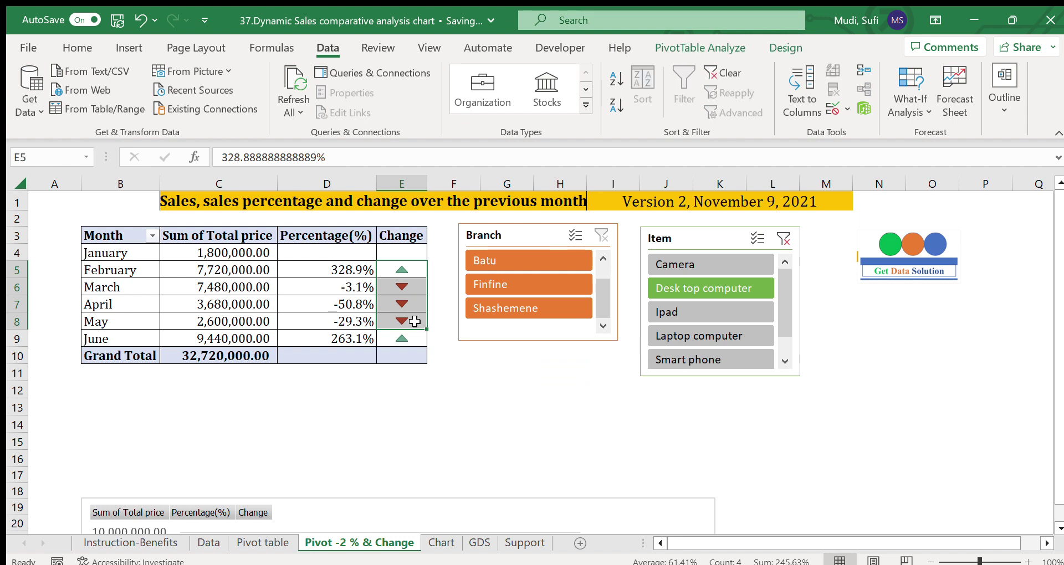
- Filter the monthly pivot table to Laptop computer and examine its February to May and August to December change indicators
left_click(672, 336)
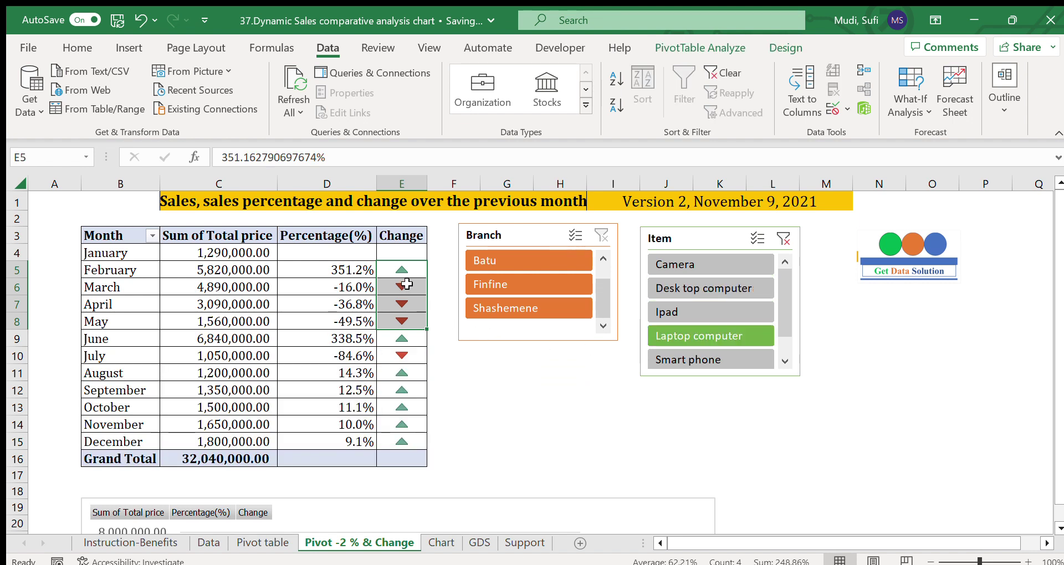
left_click(137, 275)
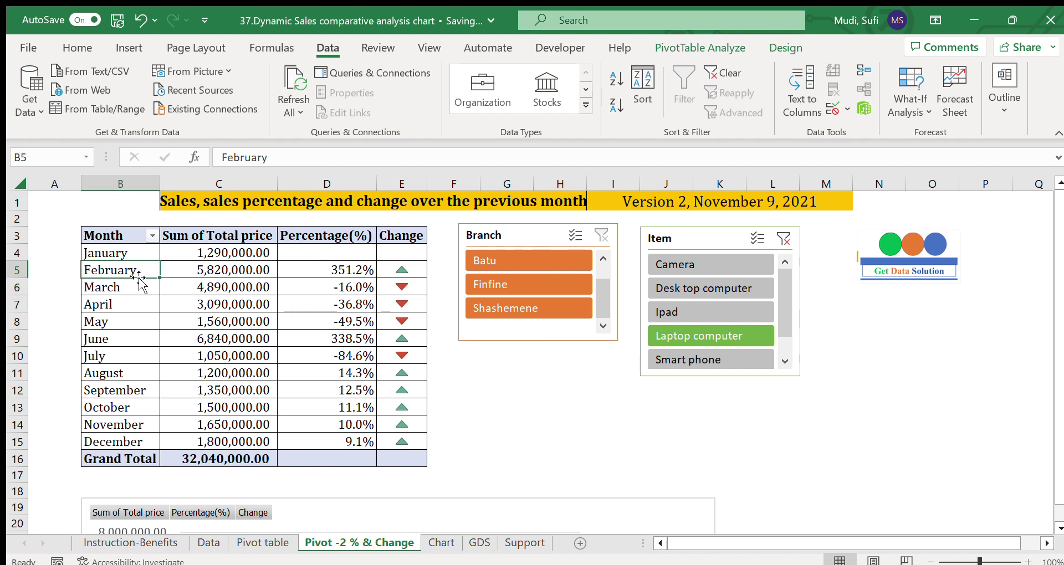
left_click(404, 267)
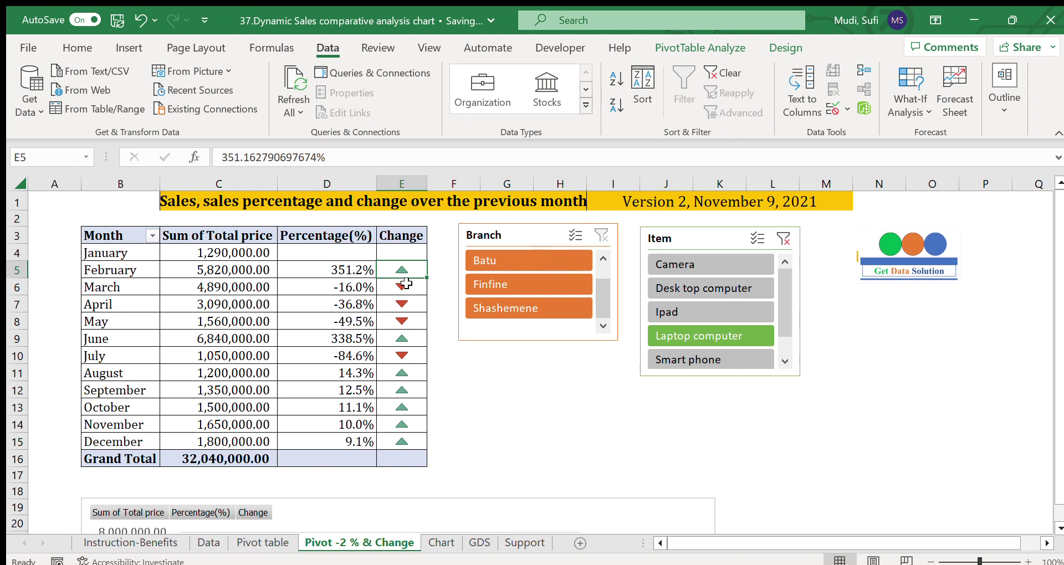
left_click_drag(406, 284, 401, 326)
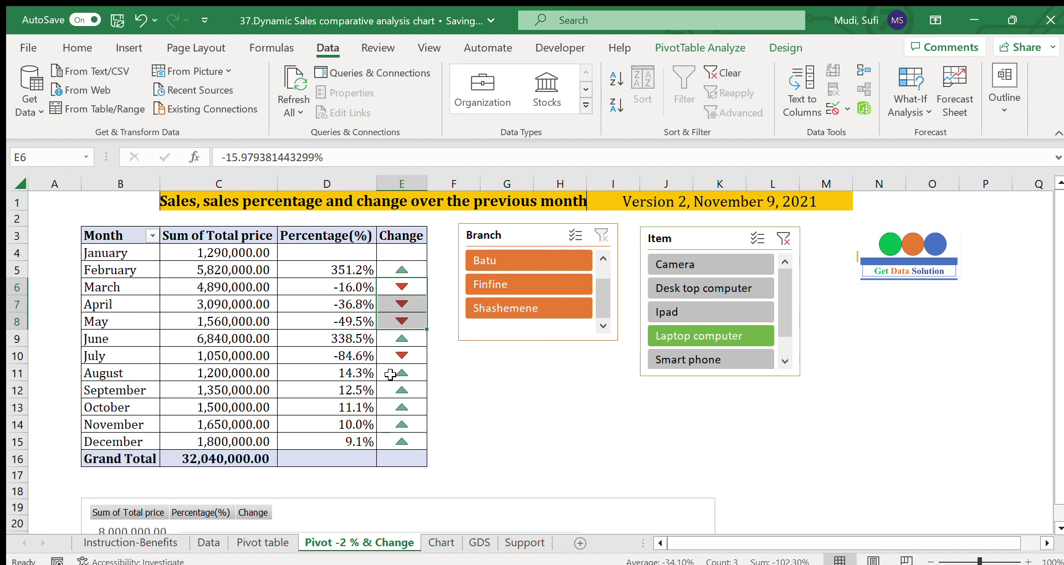
left_click_drag(390, 373, 392, 439)
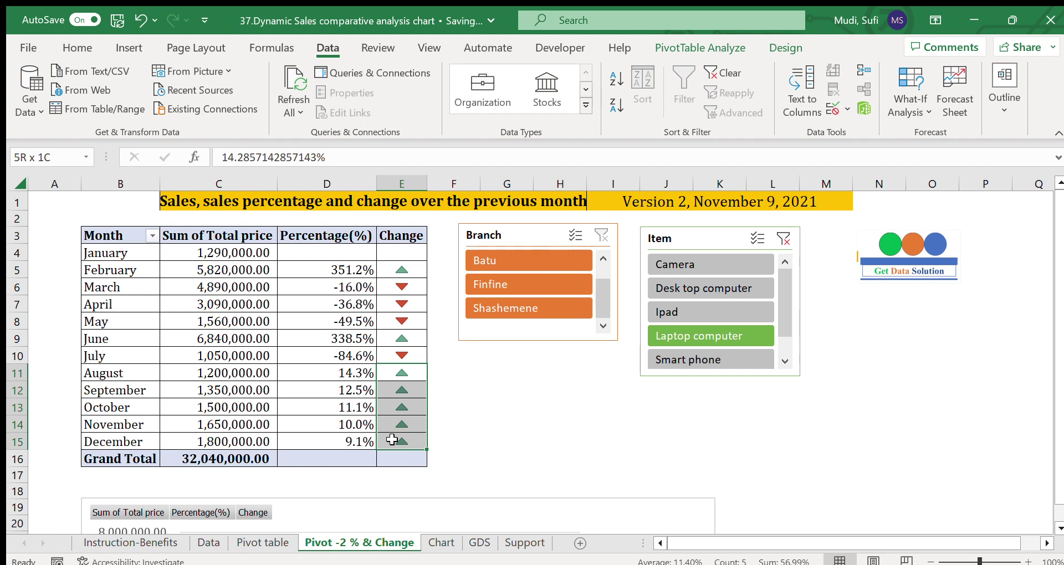
left_click_drag(393, 440, 393, 440)
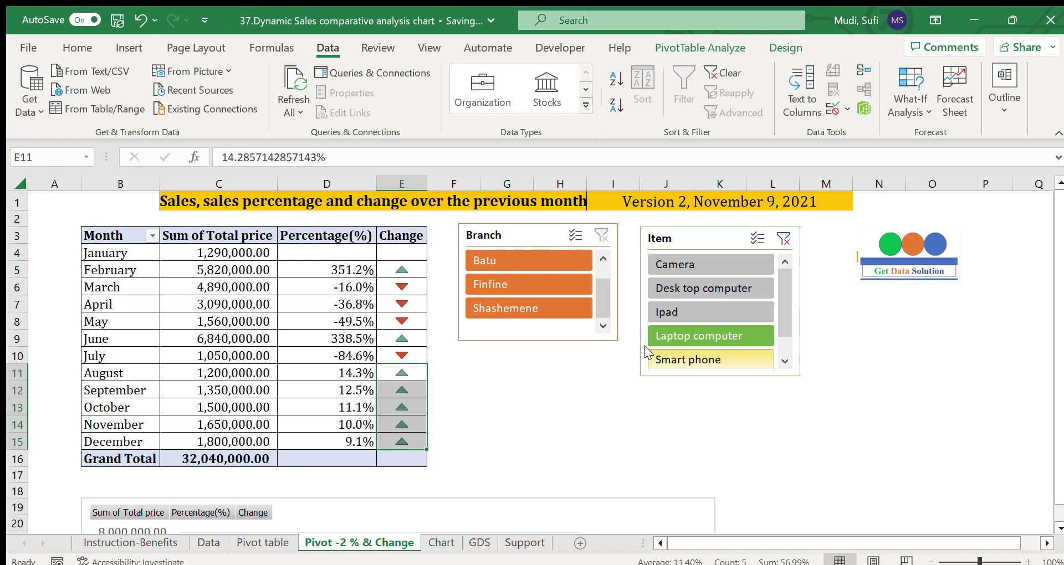
- View the monthly pivot table for Smart phone and for Ipad, and clear the Item filter
left_click(655, 359)
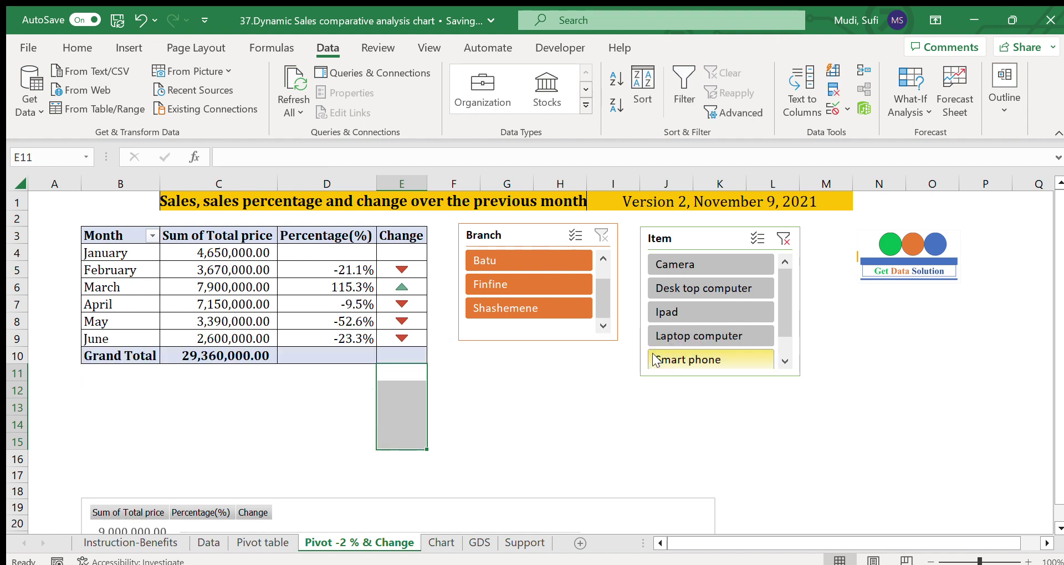
left_click(670, 313)
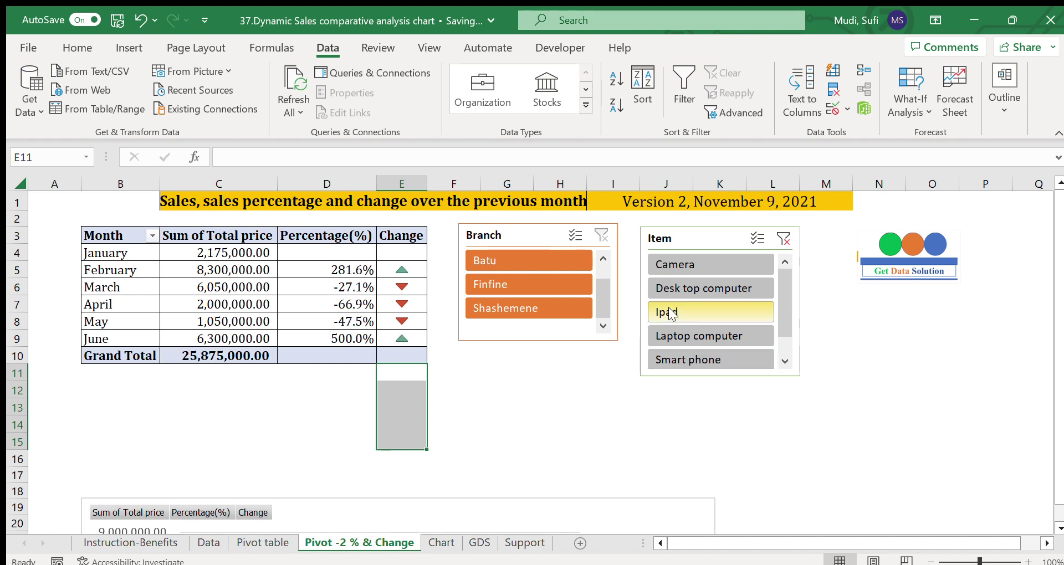
left_click(782, 234)
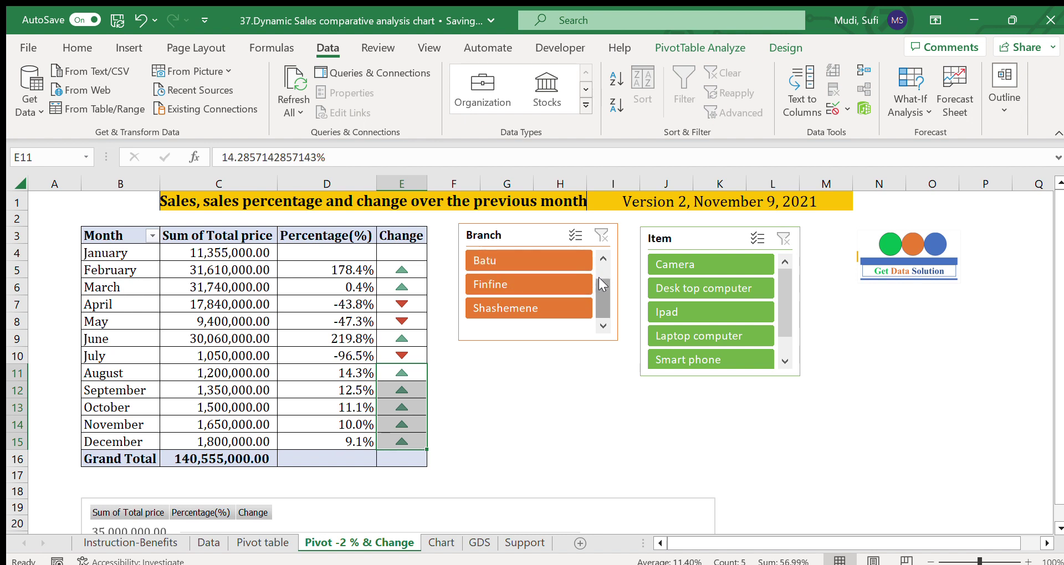
- Filter the monthly pivot table to the Adama branch and Camera item, and examine its February to June change indicators
left_click_drag(599, 277, 599, 258)
left_click(517, 260)
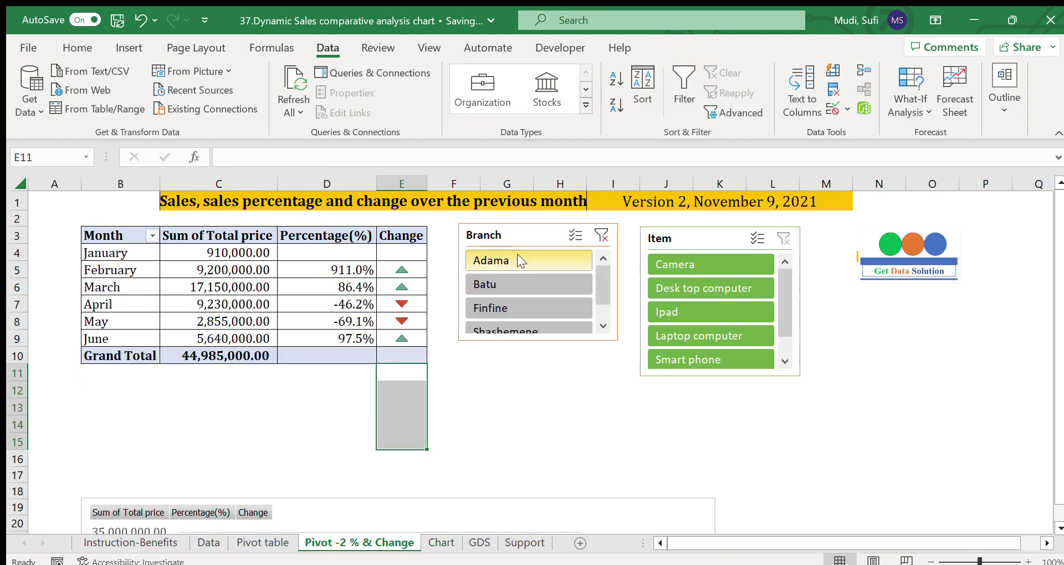
left_click(671, 261)
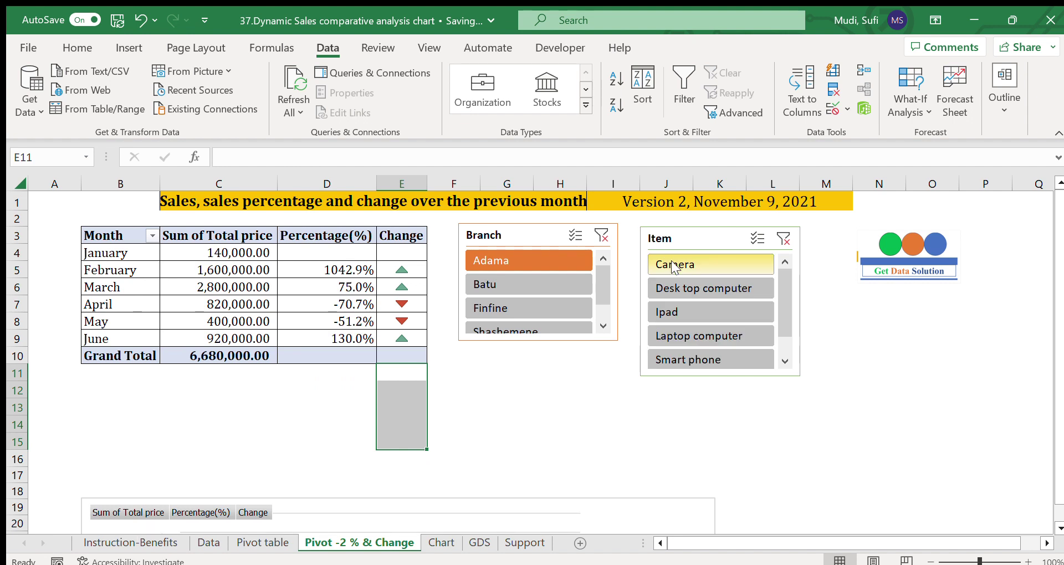
left_click(573, 376)
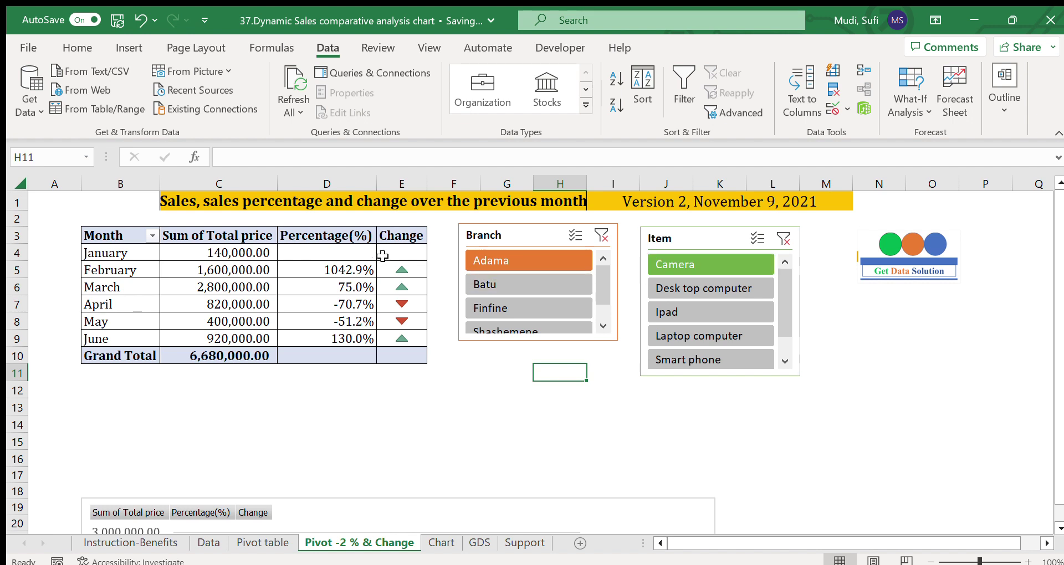
left_click_drag(389, 267, 386, 336)
left_click(450, 417)
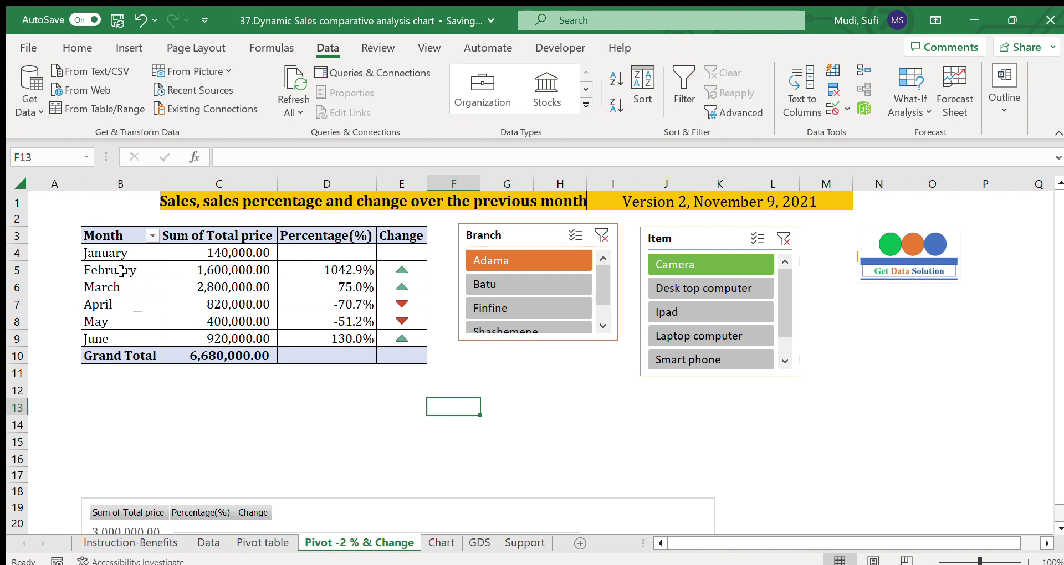
- Examine the individual February, March, April and May change indicators for Adama's Camera sales
left_click(392, 269)
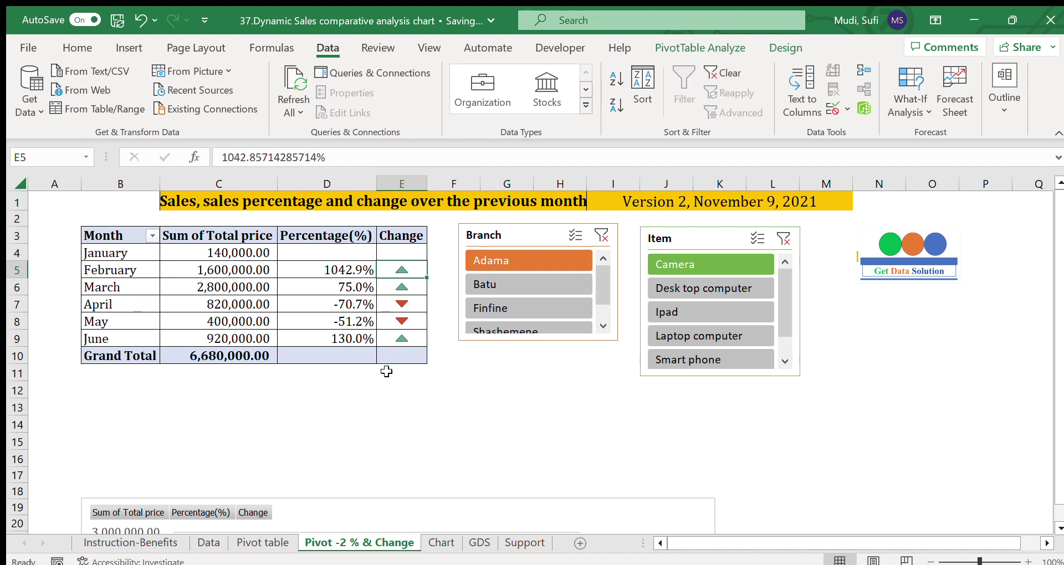
left_click(389, 287)
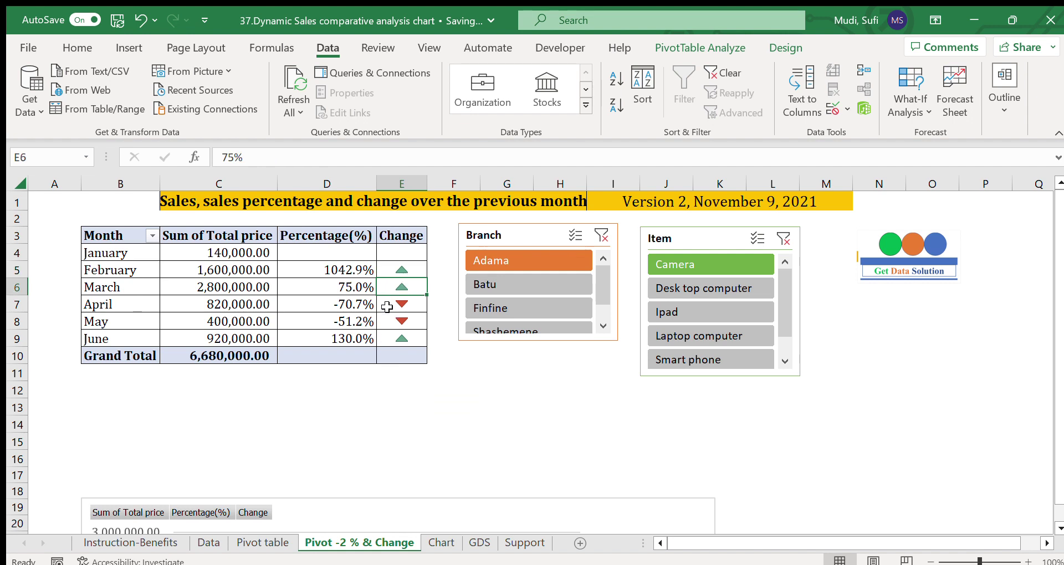
left_click(388, 306)
left_click(384, 324)
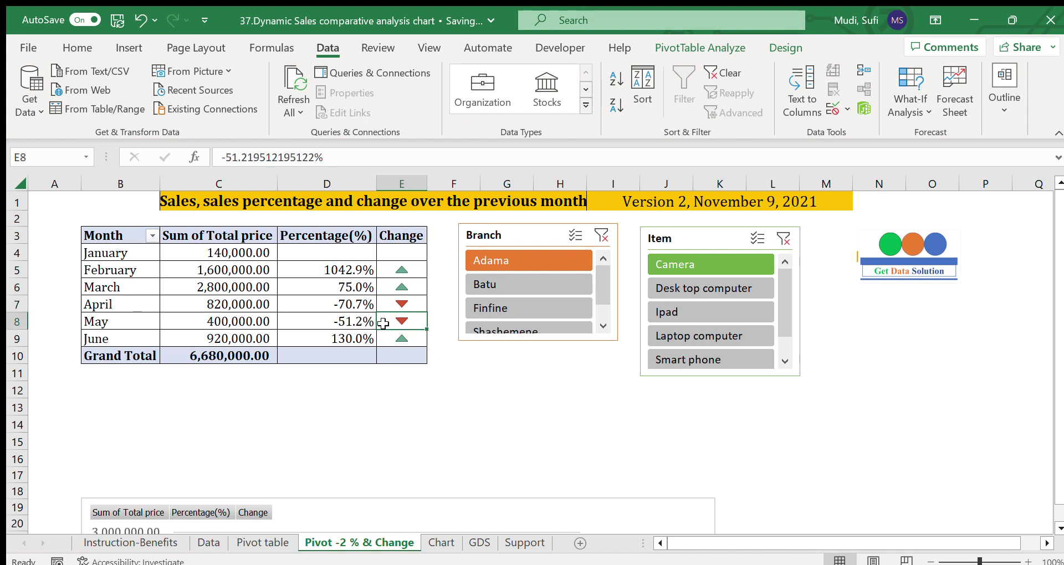
left_click(426, 410)
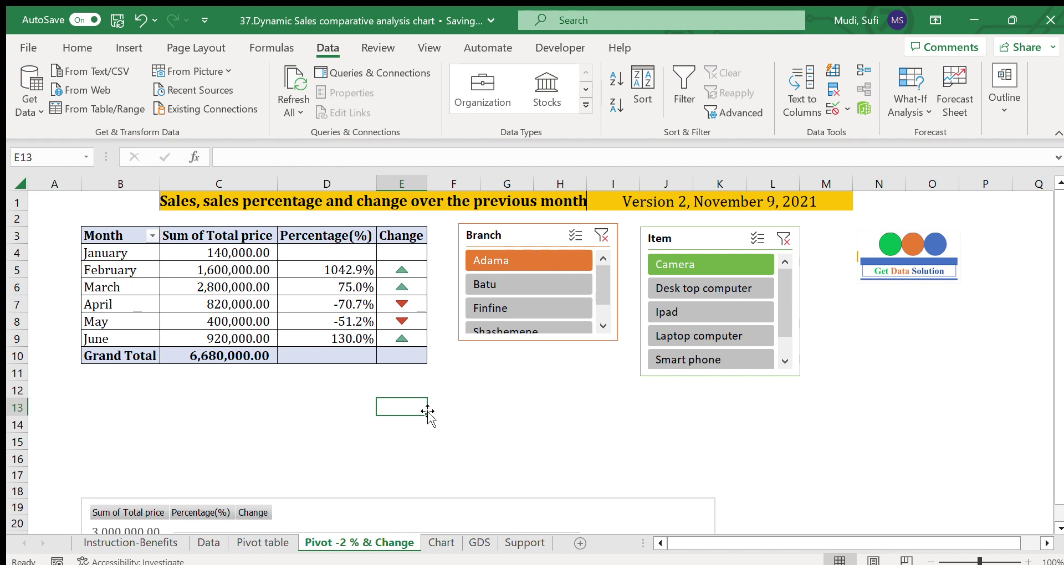
- Clear the Branch and Item filters from the monthly pivot table
left_click(601, 235)
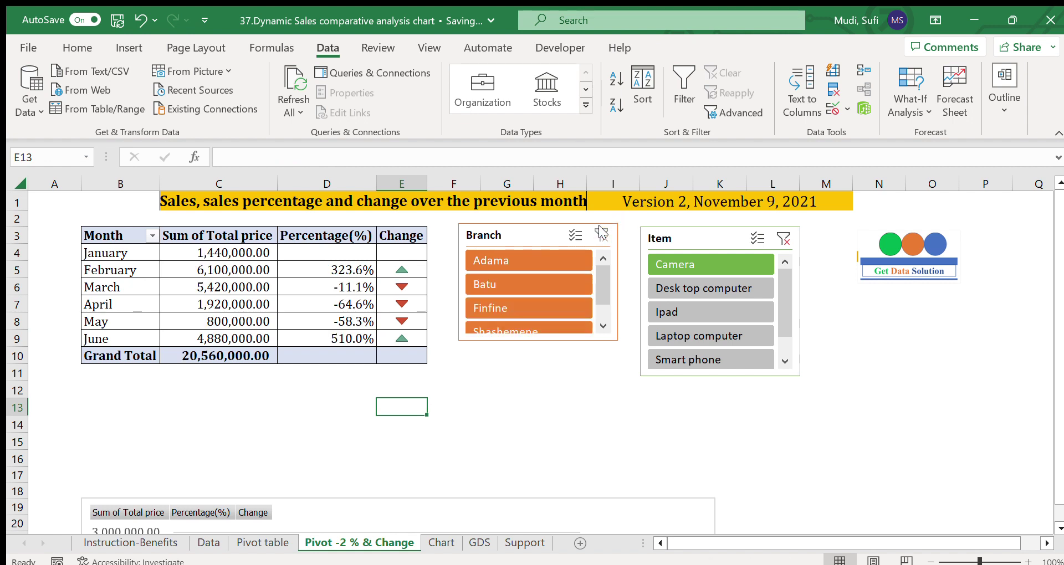
left_click(782, 239)
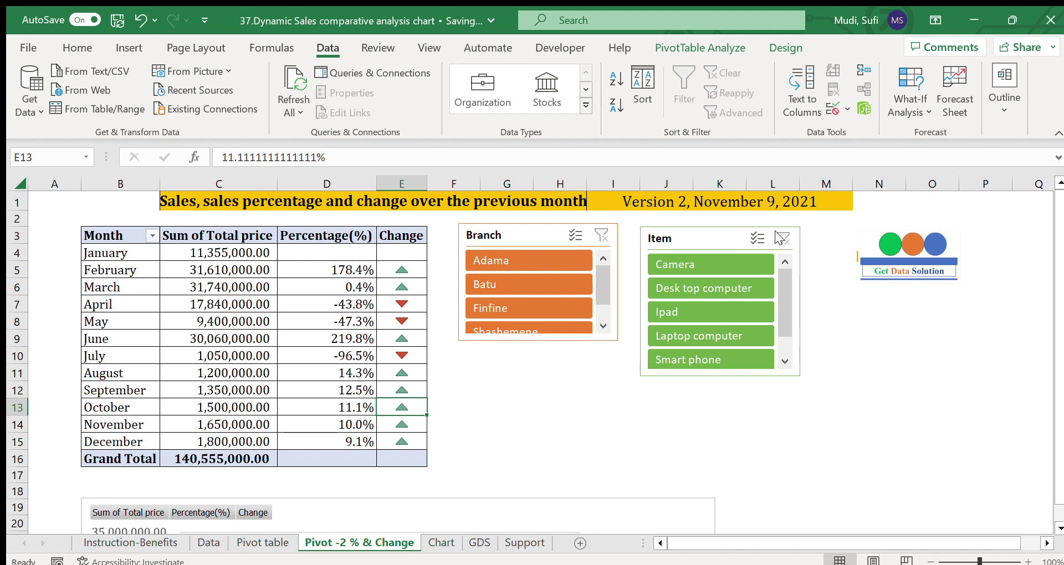
left_click(502, 407)
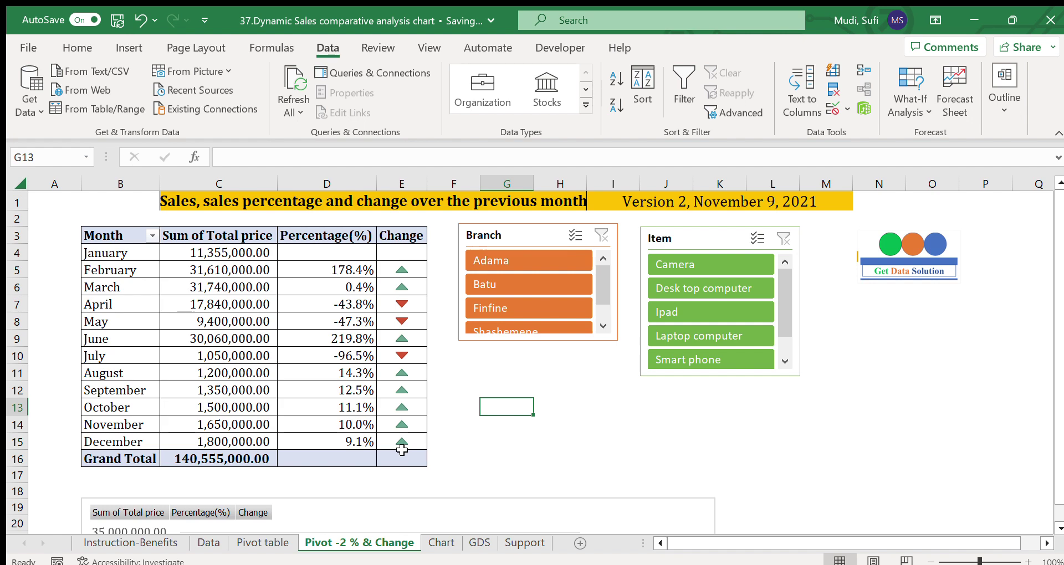
- Open the Pivot table sheet and examine the Sales Filter pivot's Month and Branch filters, item list and sales amounts
left_click(271, 543)
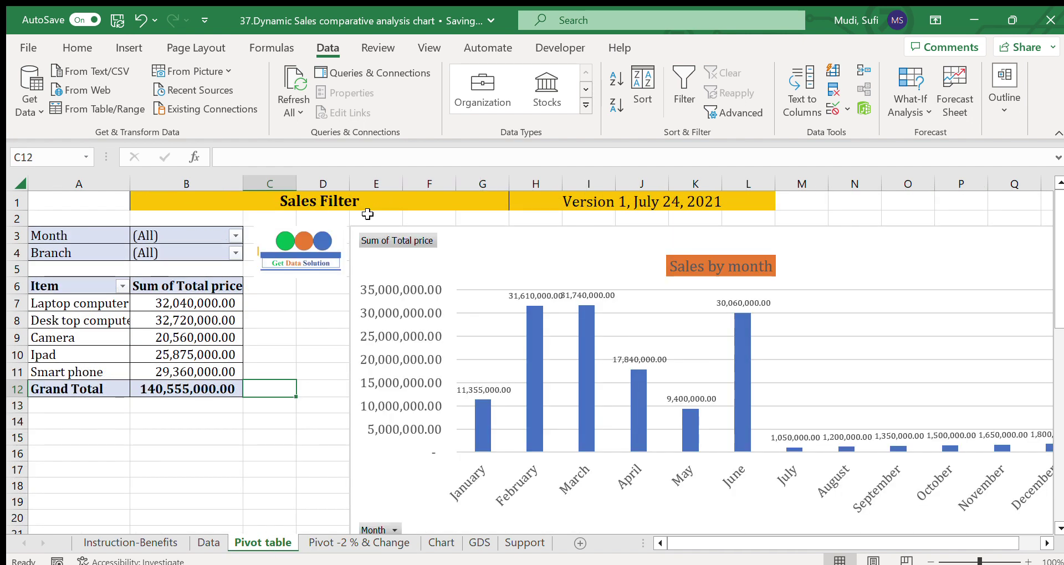
left_click(358, 202)
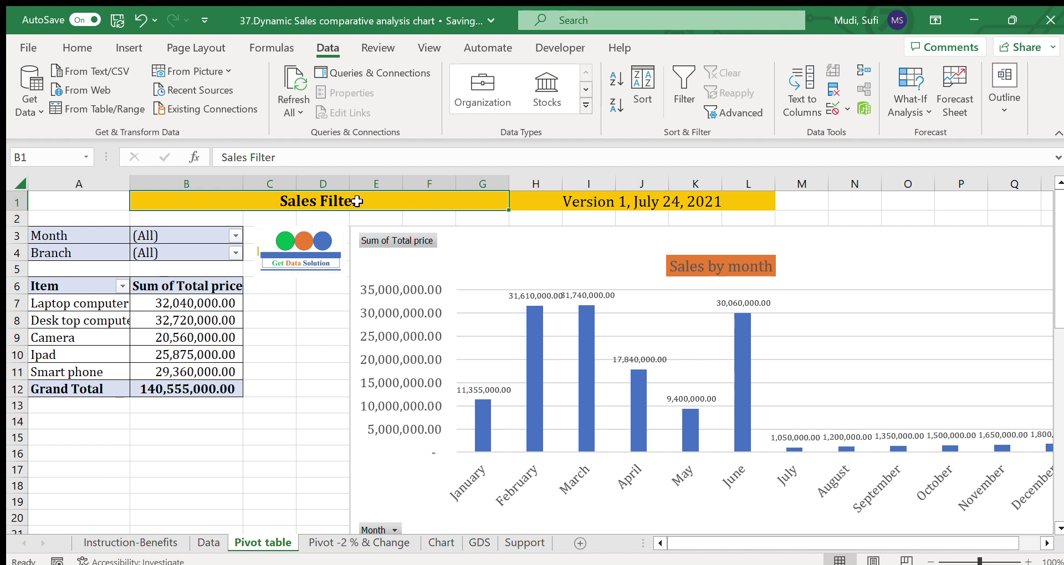
left_click(102, 235)
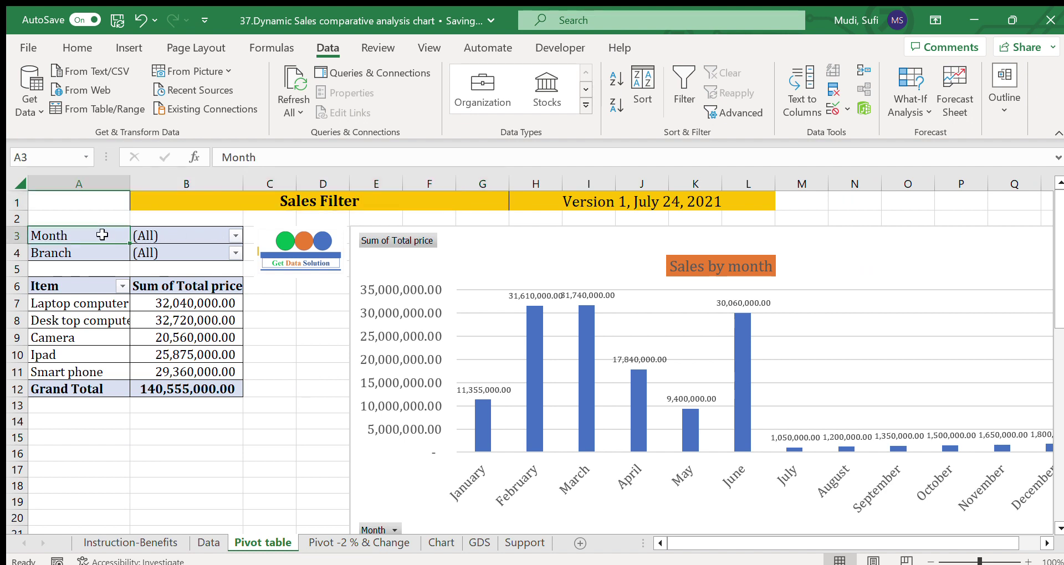
left_click(72, 252)
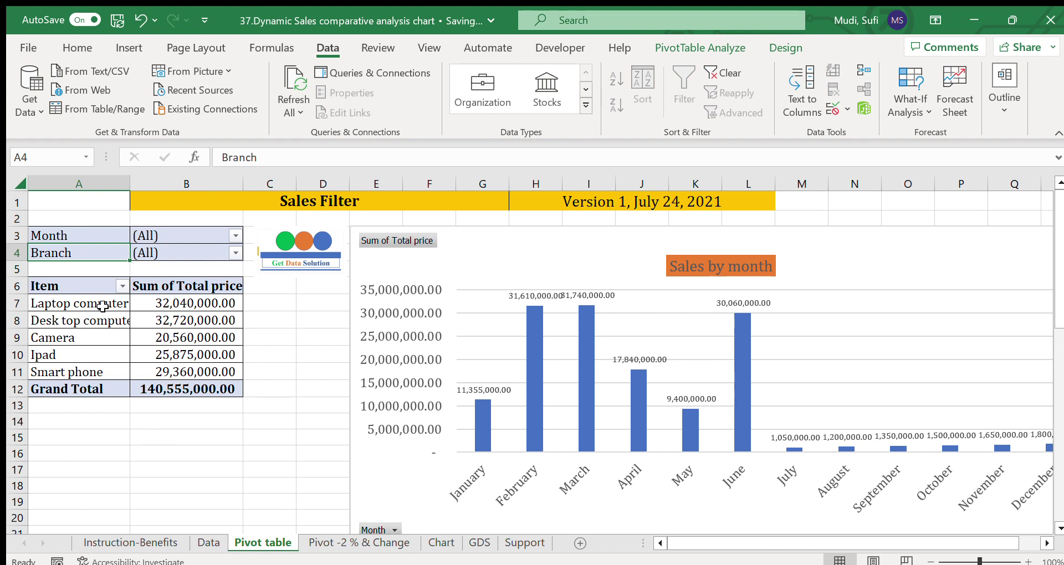
left_click_drag(102, 305, 104, 373)
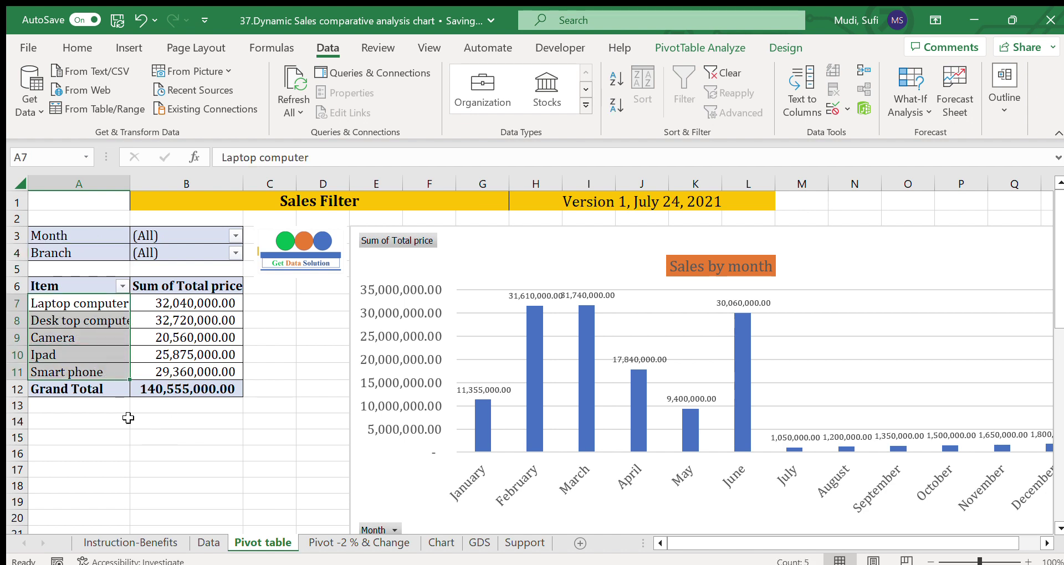
left_click(138, 442)
left_click_drag(168, 303, 172, 370)
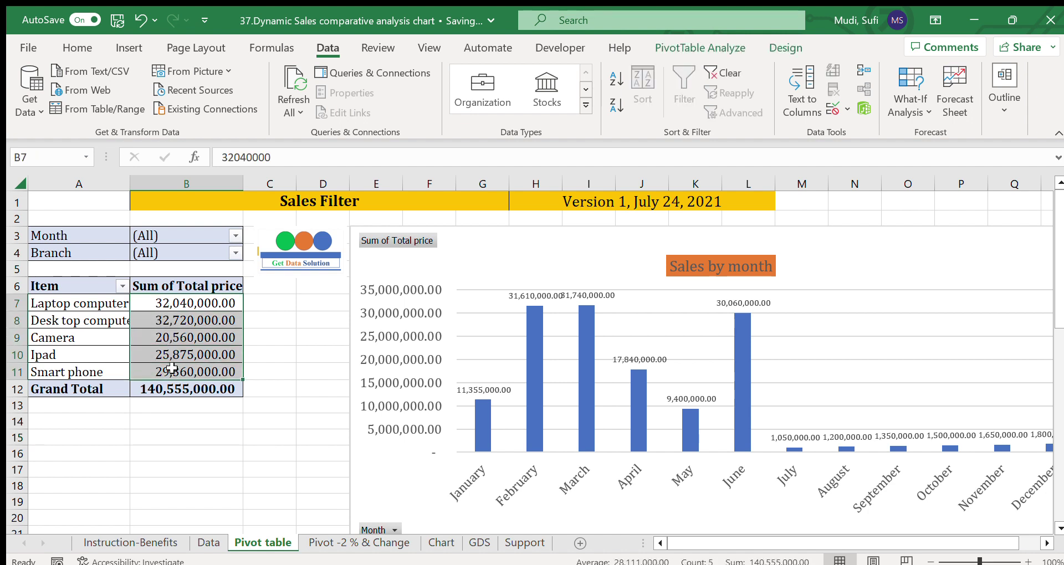
- Examine the total price of each item from Laptop computer to Smart phone, and the Grand Total
left_click(76, 303)
left_click(158, 301)
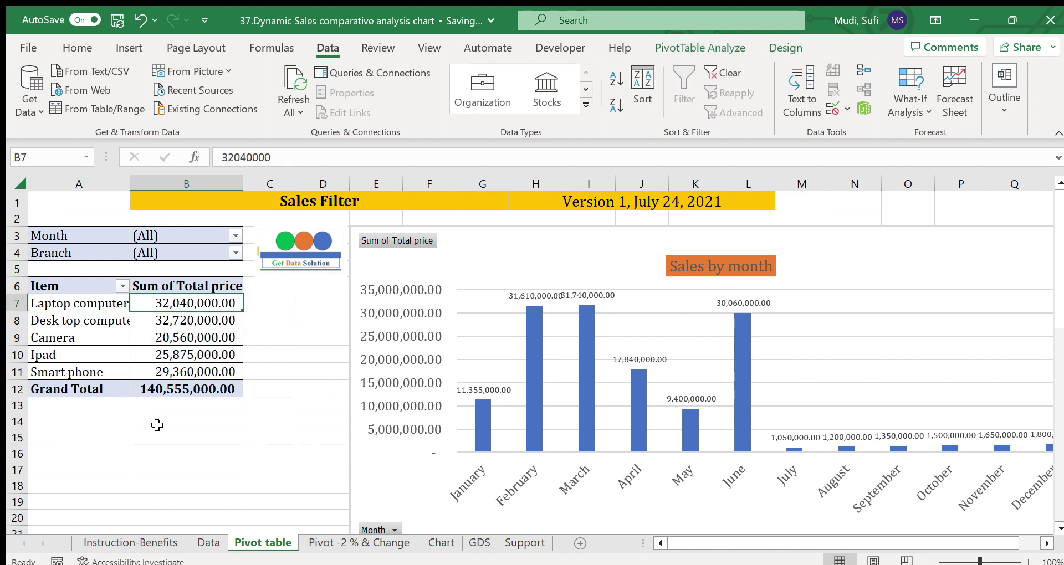
left_click(161, 321)
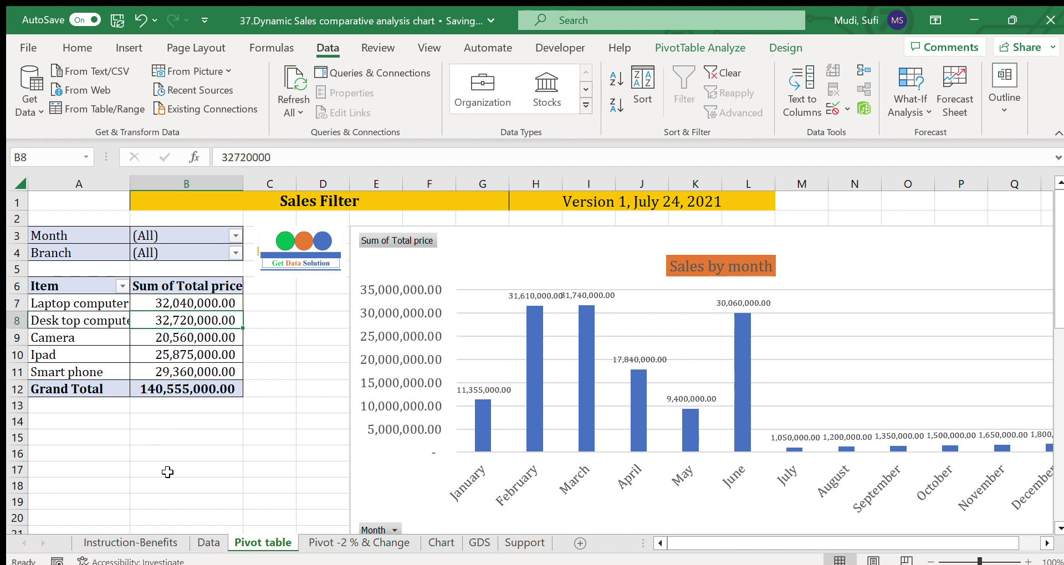
left_click(190, 337)
left_click(153, 355)
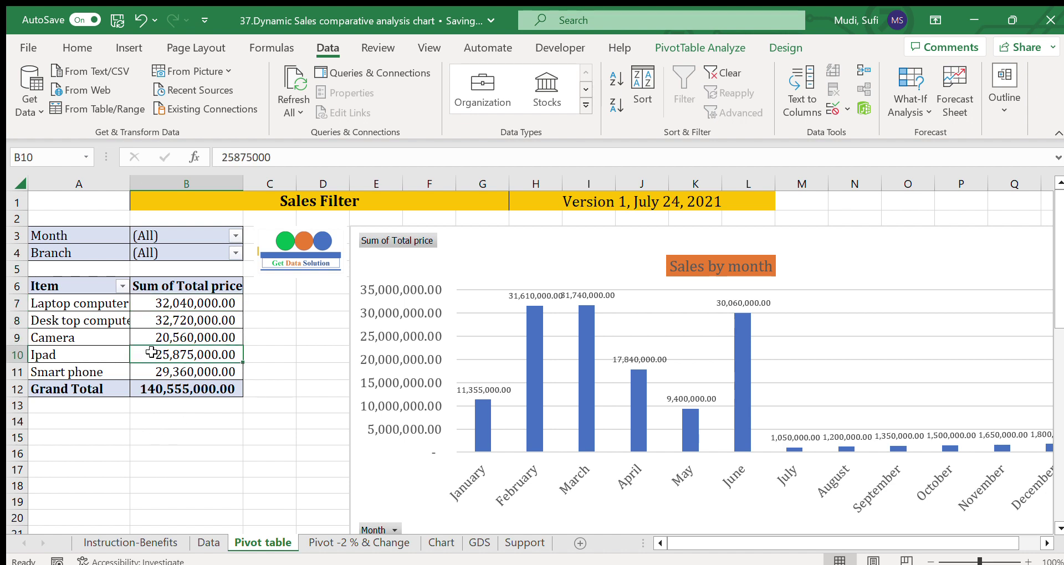
left_click(171, 372)
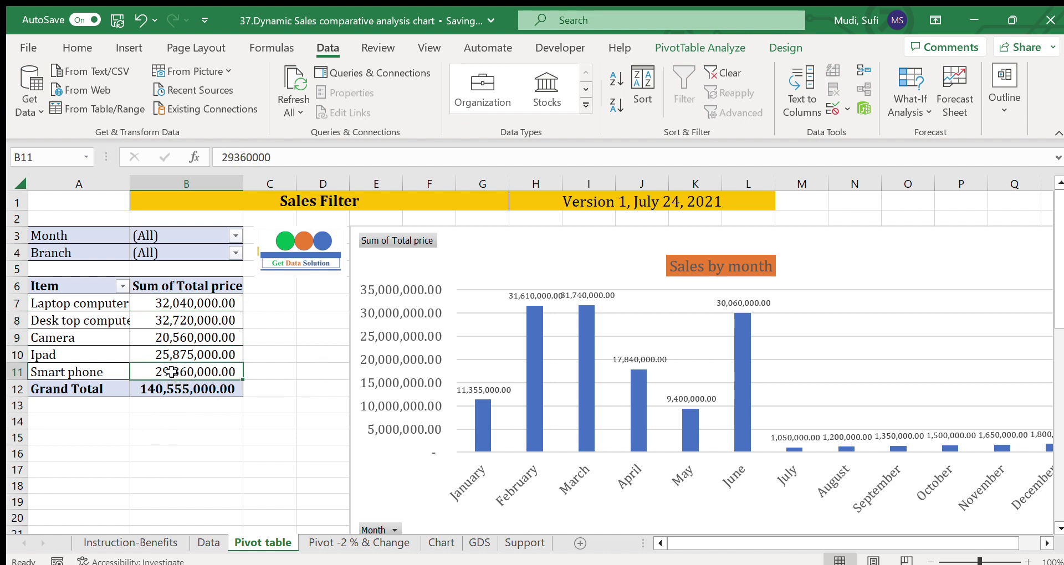
left_click(176, 391)
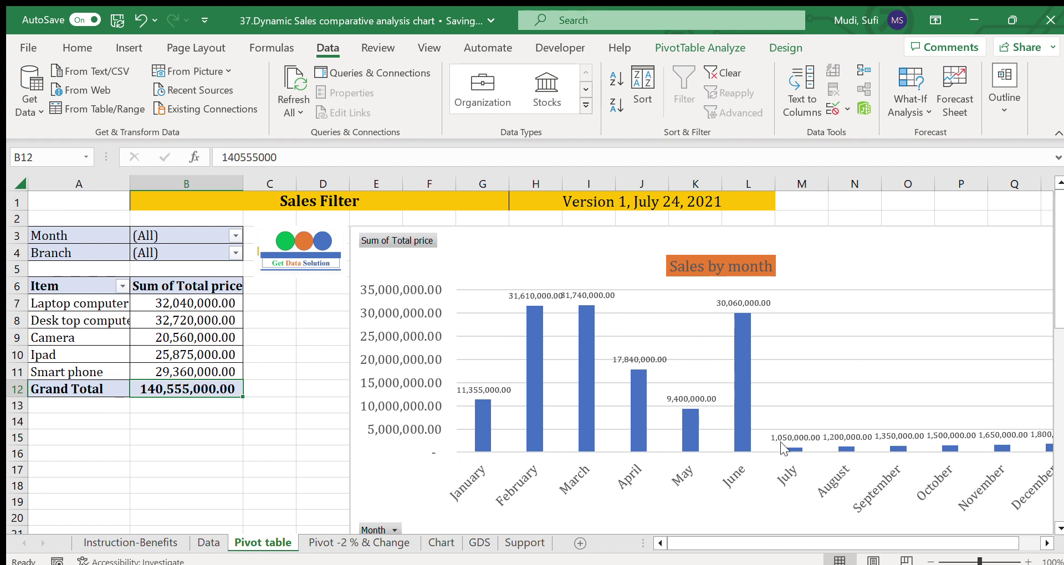
- View the Sales by month and Sales by branch charts, and return to the Sales Filter pivot
left_click(727, 271)
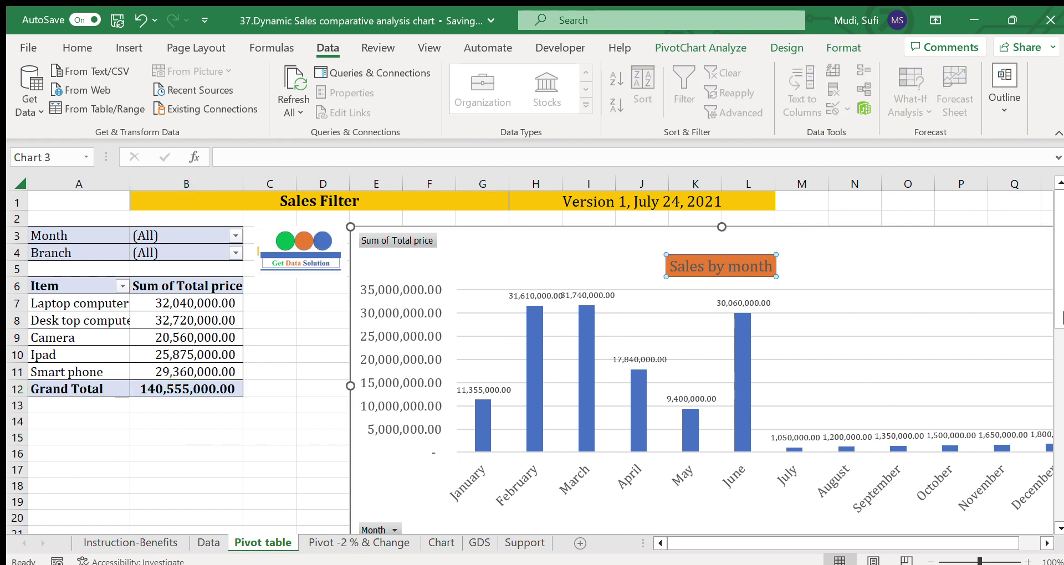
left_click_drag(1060, 317, 1060, 415)
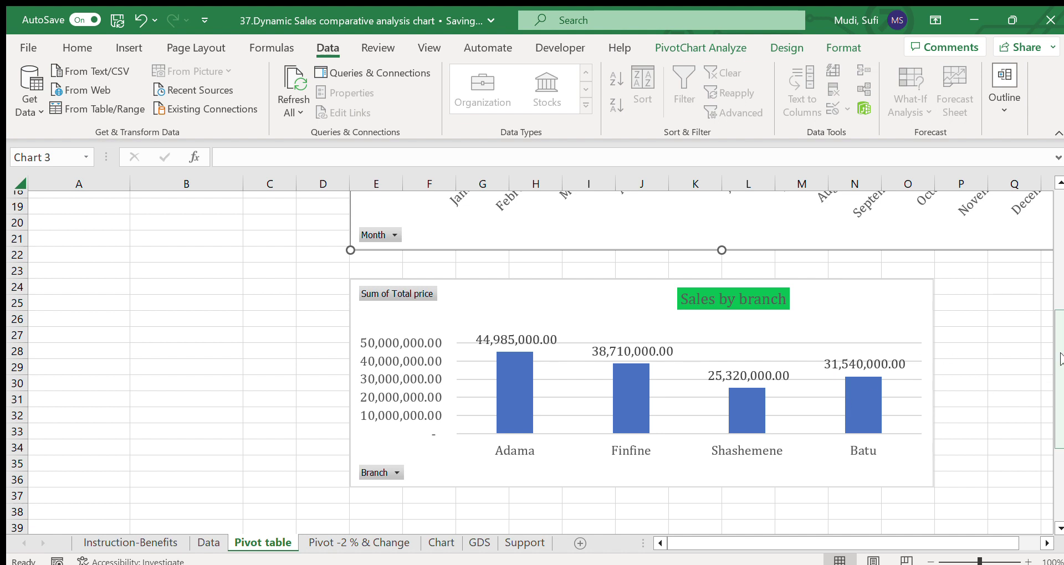
left_click_drag(1060, 358, 1060, 239)
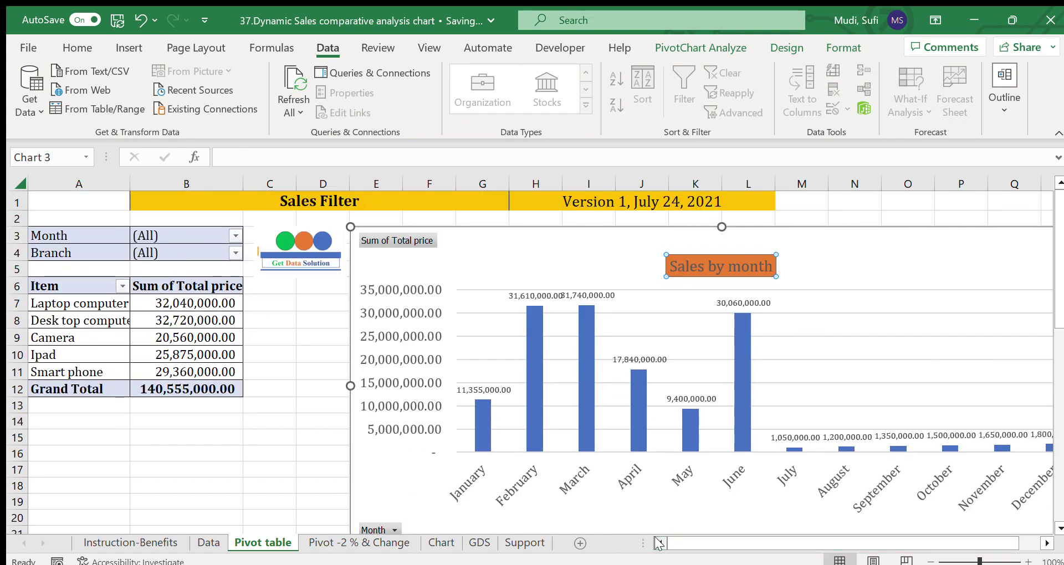
- Examine the Sales Filter title, the Month filter field and the unfiltered Grand Total
left_click(187, 442)
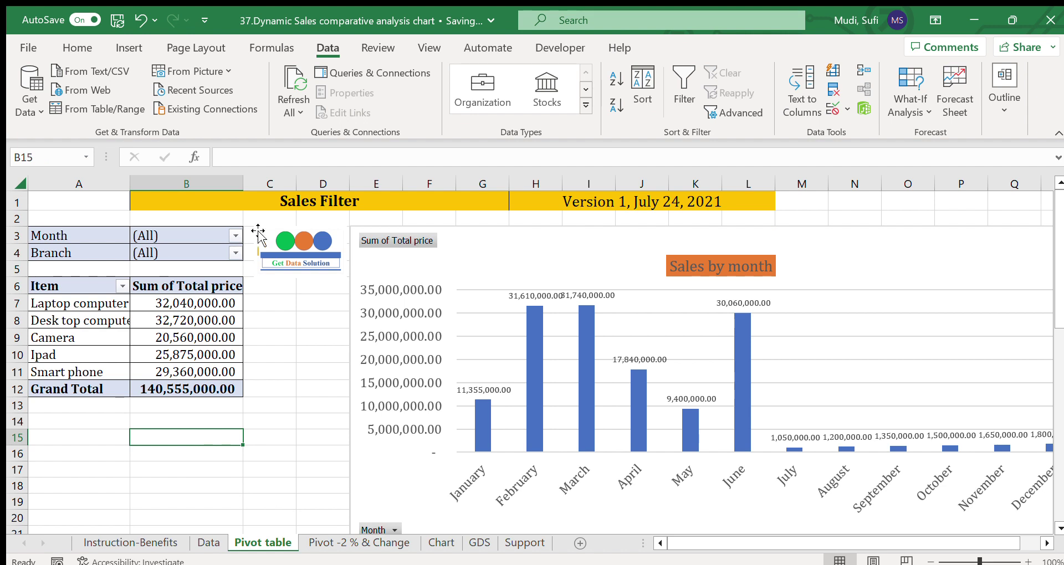
left_click(304, 200)
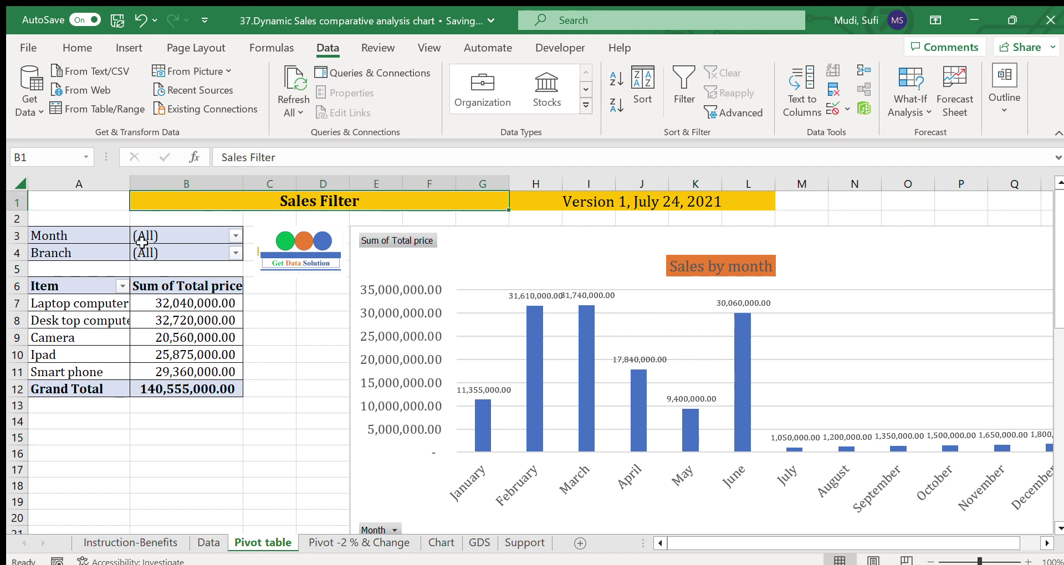
left_click(83, 236)
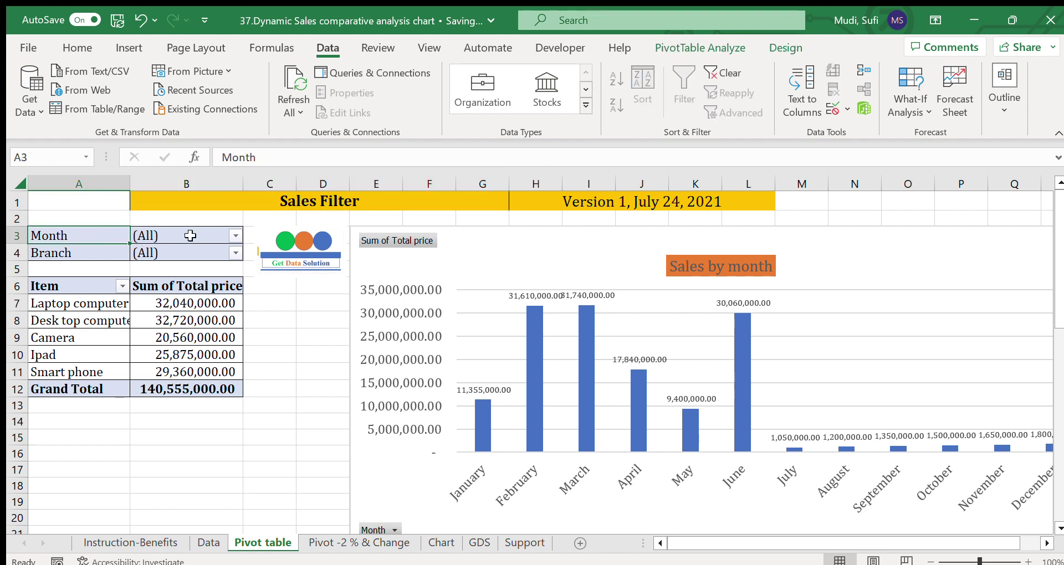
left_click(207, 237)
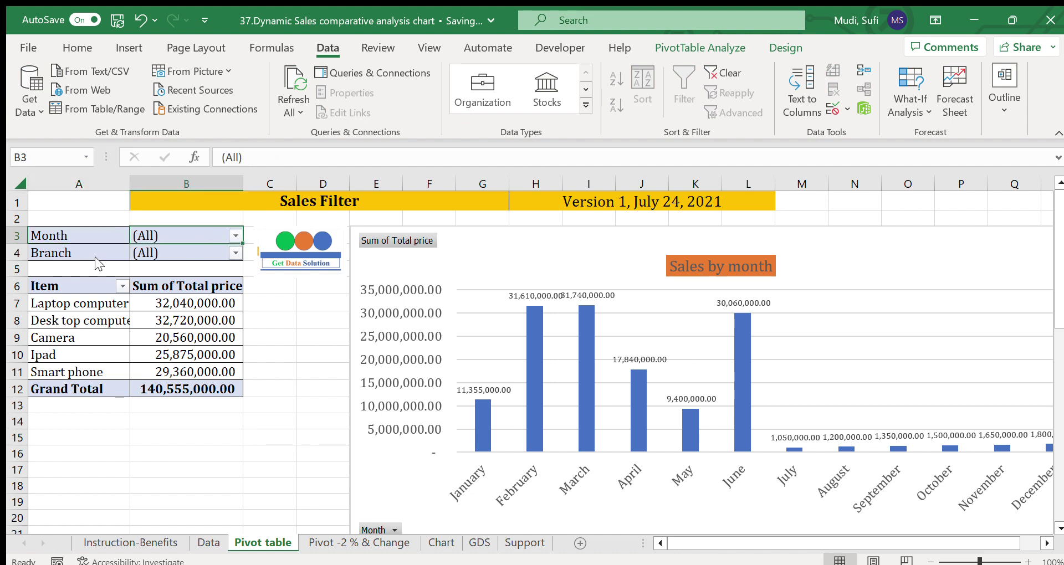
left_click(143, 389)
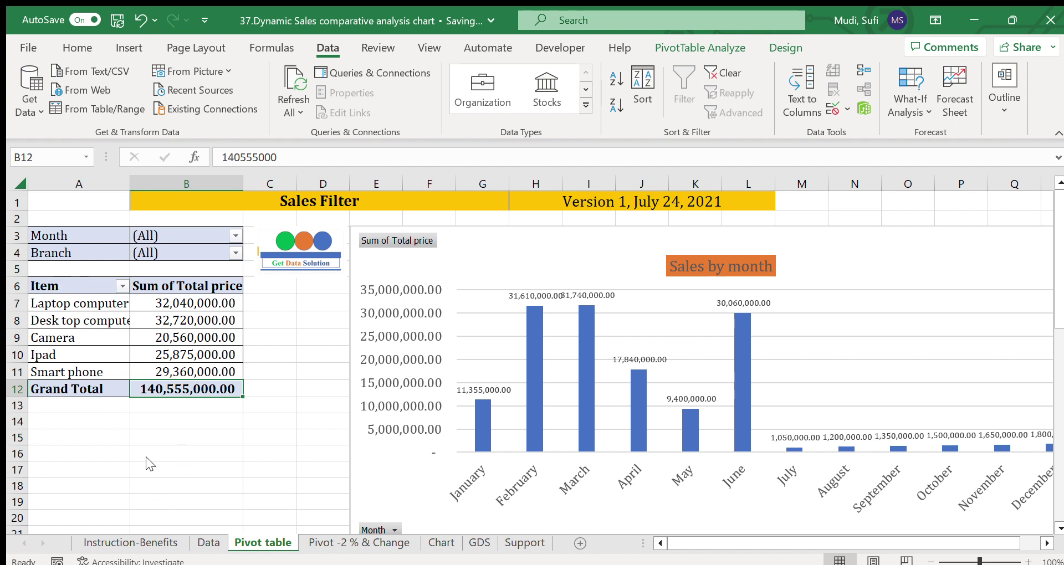
- Filter the Sales Filter pivot to January and examine the item amounts and Grand Total
left_click(164, 237)
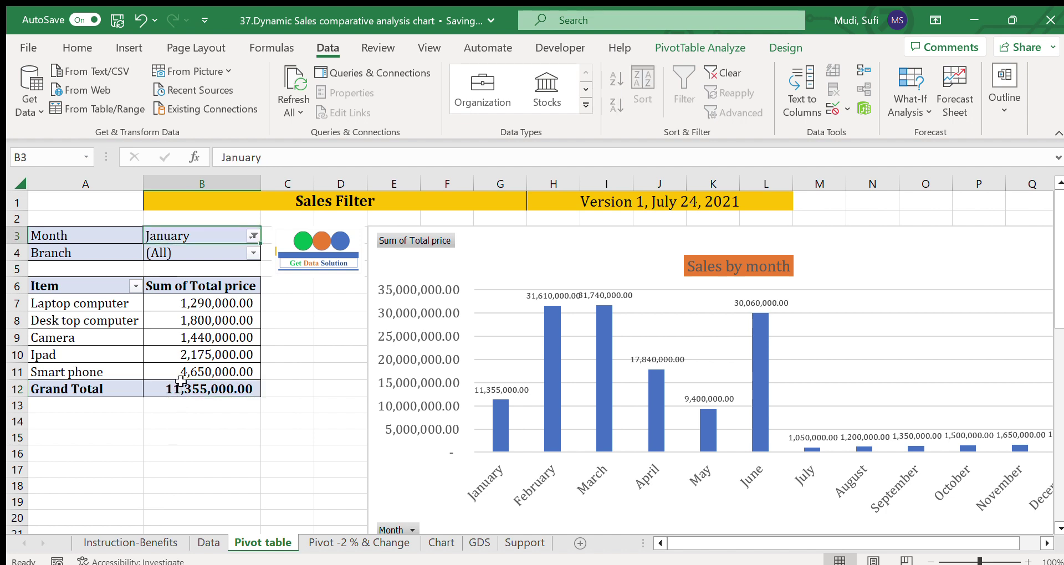
left_click(180, 388)
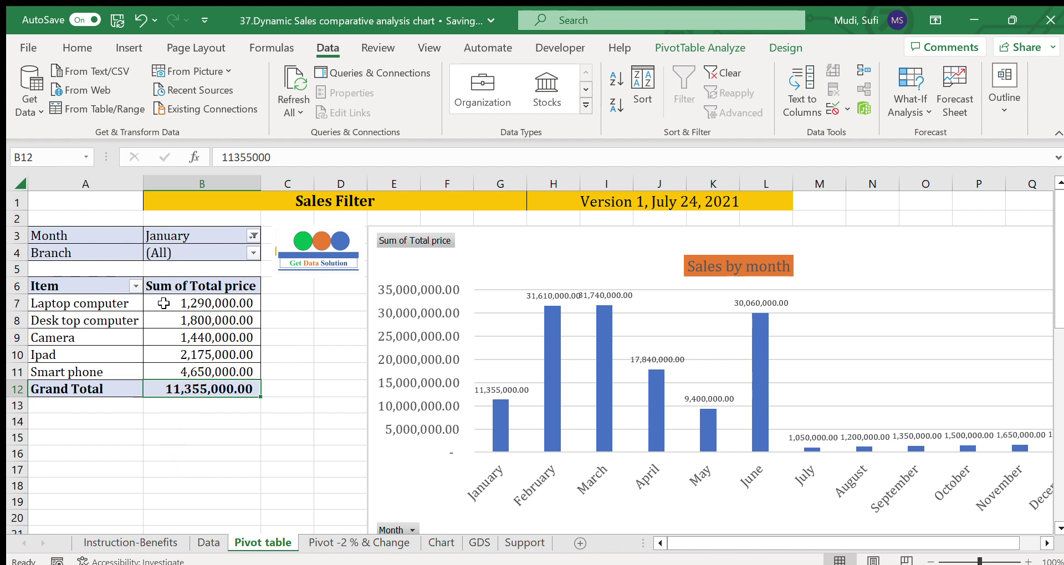
left_click_drag(164, 303, 173, 370)
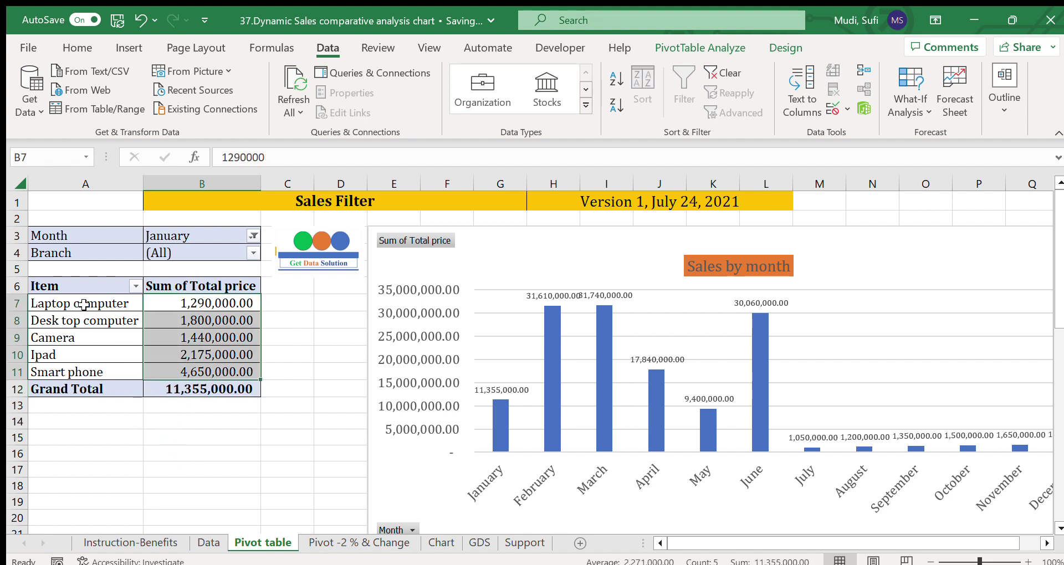
left_click(169, 391)
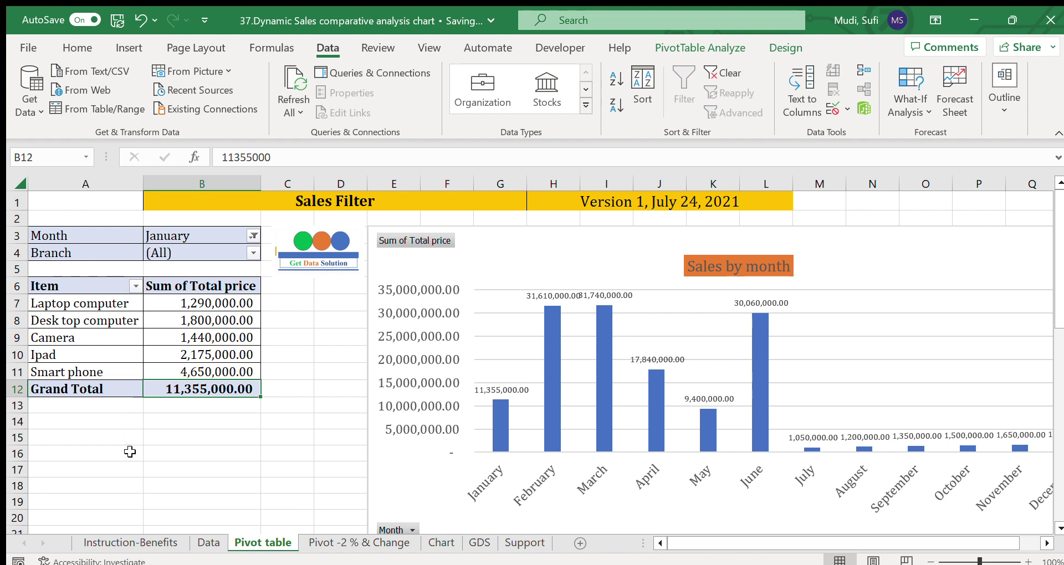
- View the pivot's Grand Total for January and February combined, and reset the Month filter to (All)
left_click(194, 236)
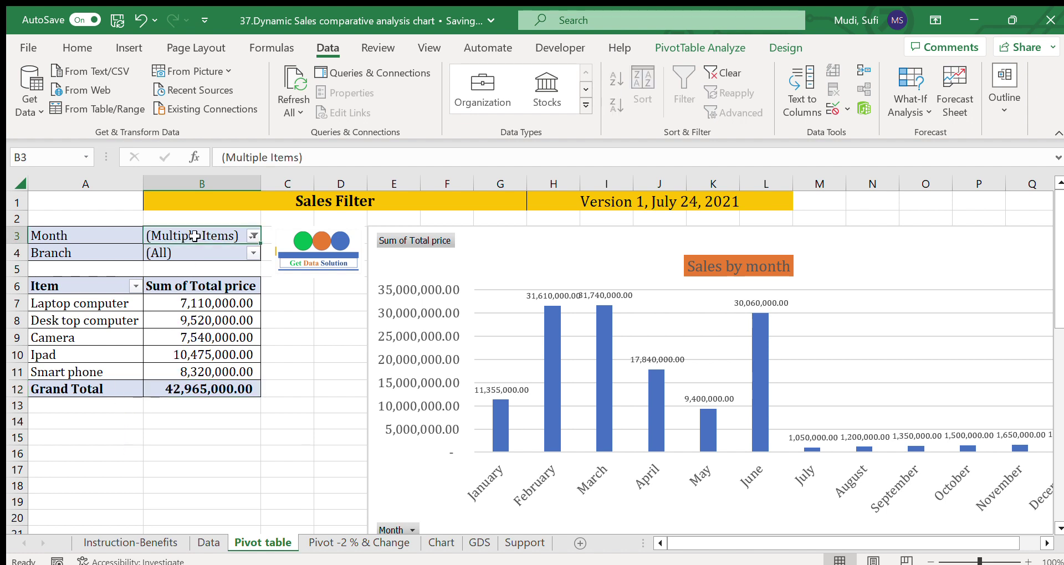
left_click(183, 387)
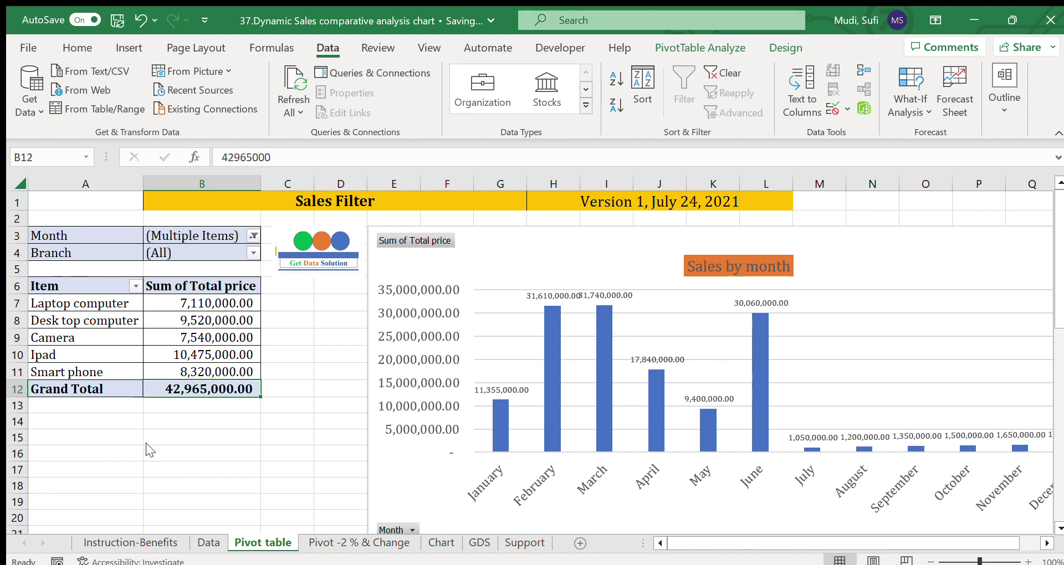
key("ctrl+z")
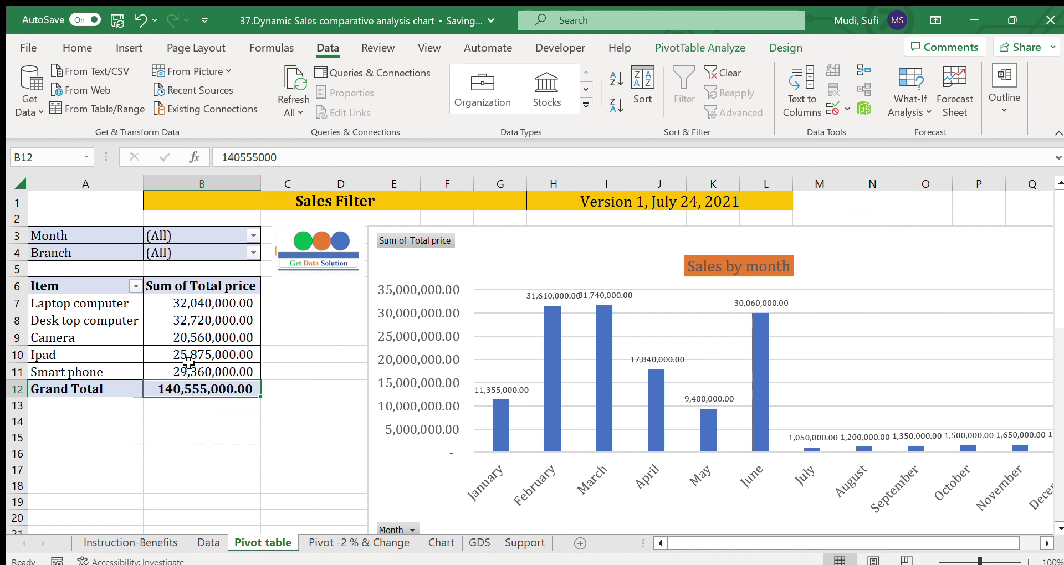
- Filter the Sales Filter pivot to the Adama branch and compare its Grand Total with the Sales by branch chart
left_click(227, 251)
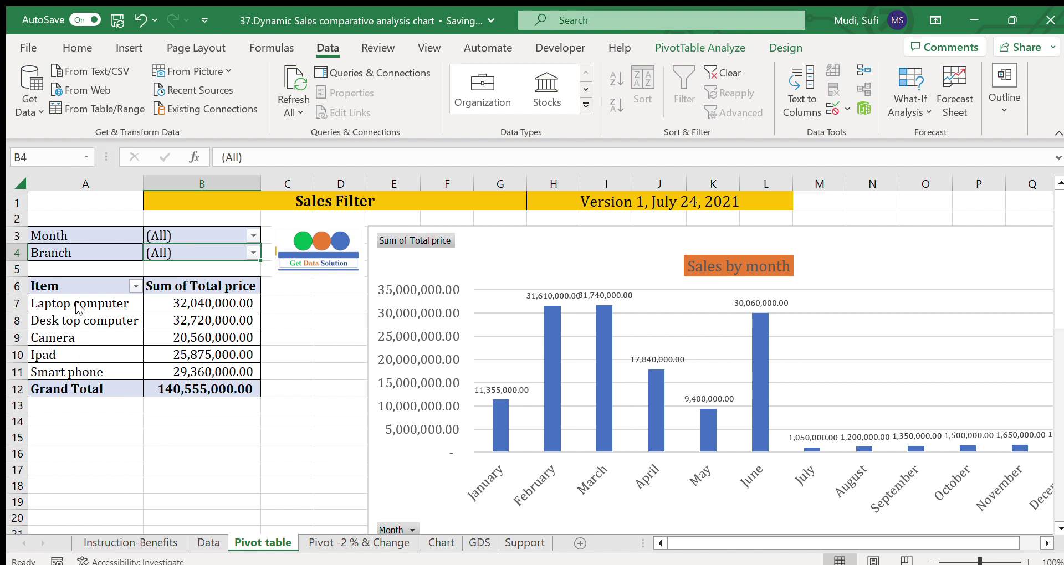
type("Adama")
key("Return")
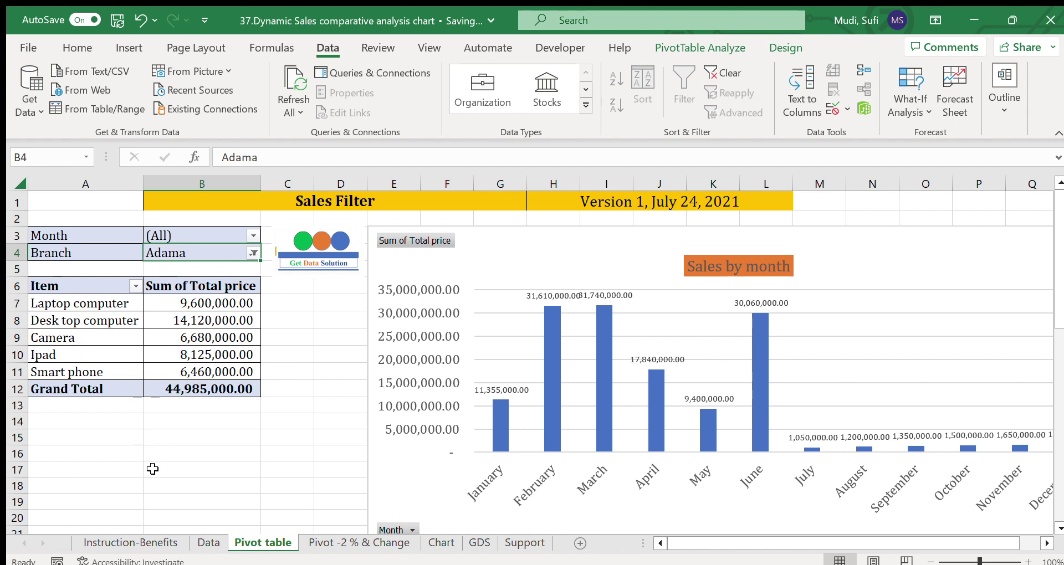
left_click(206, 466)
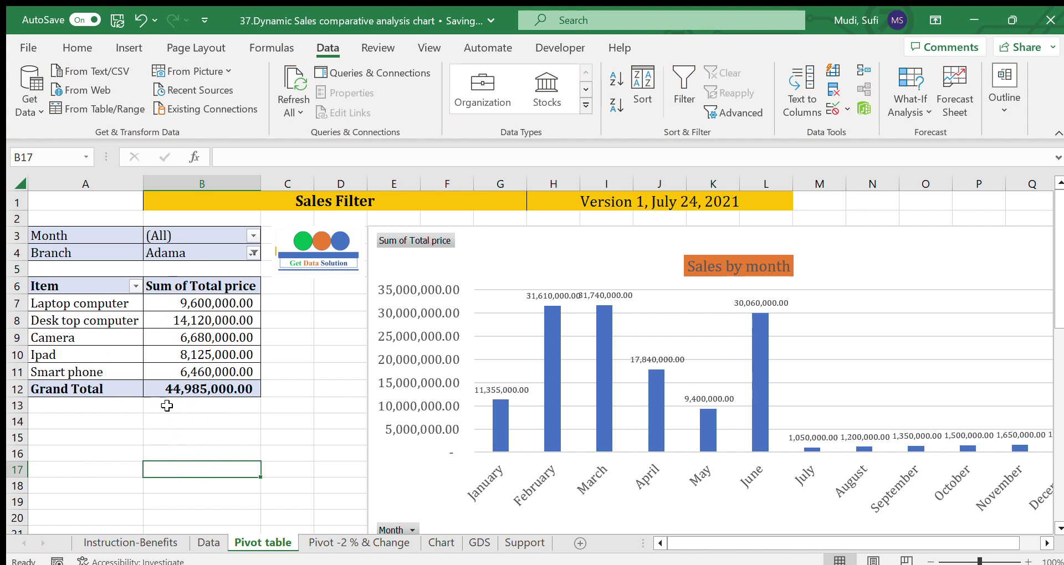
left_click(172, 388)
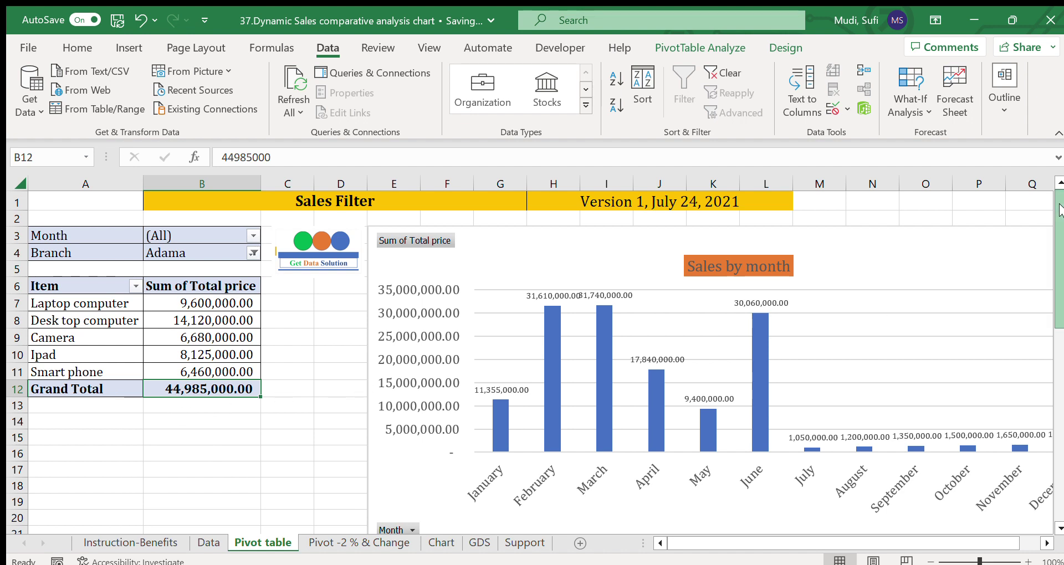
left_click_drag(1060, 204, 1061, 327)
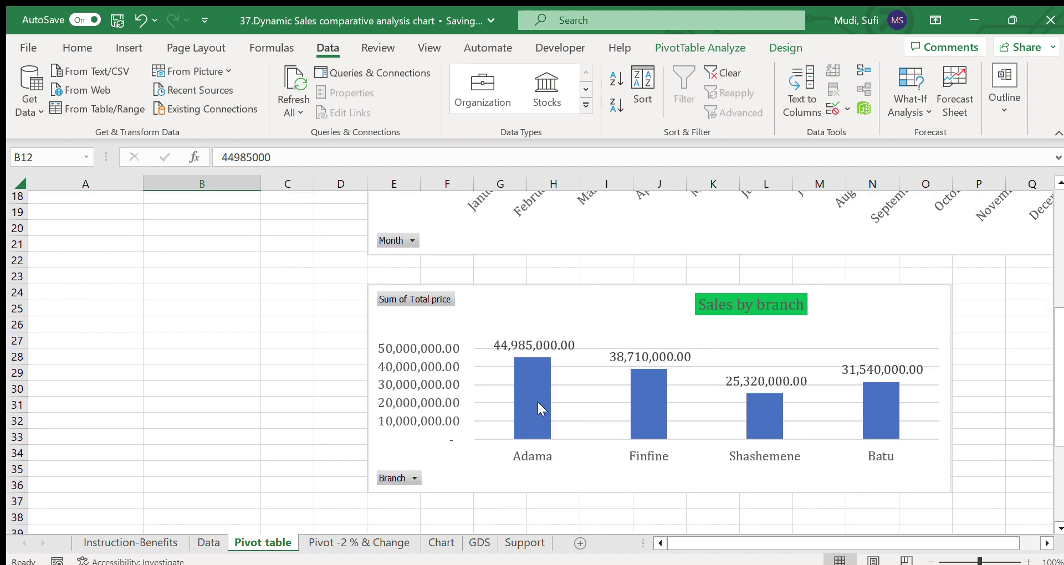
left_click_drag(1060, 316, 1052, 168)
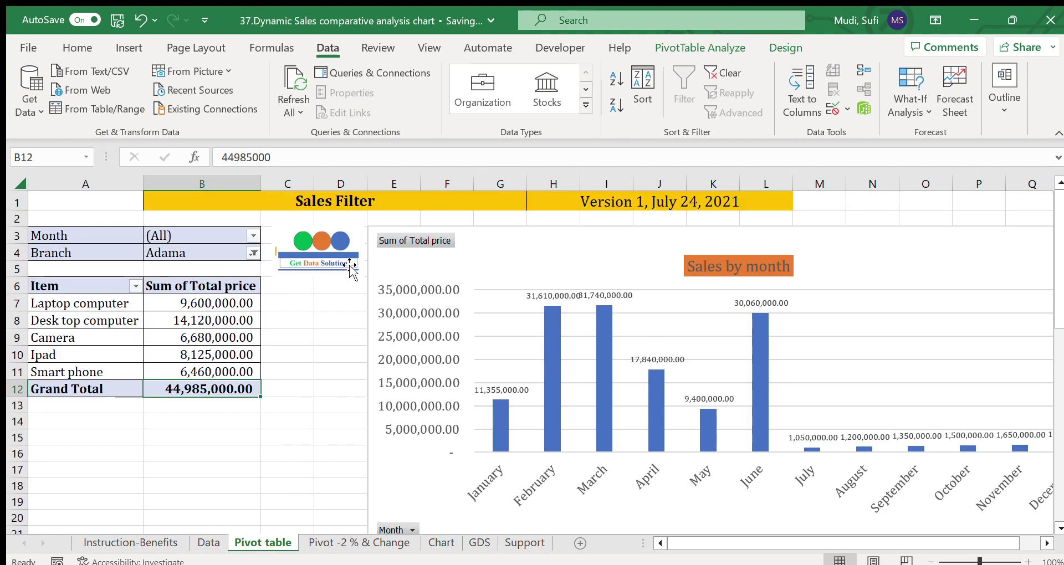
- Filter the Sales Filter pivot to the Shashemene branch and compare its Grand Total with the Sales by branch chart
left_click_drag(185, 303, 189, 368)
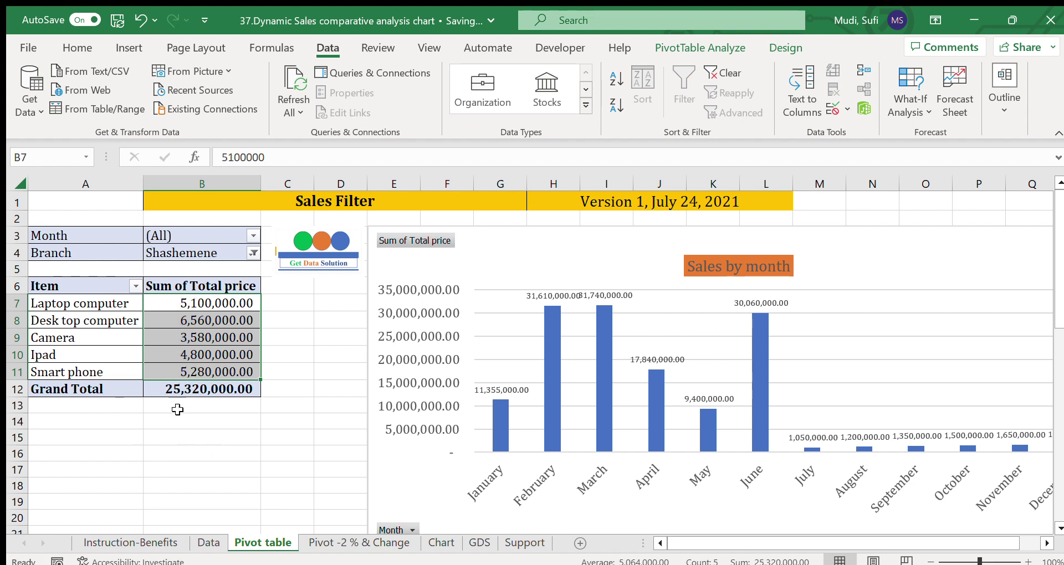
left_click(170, 392)
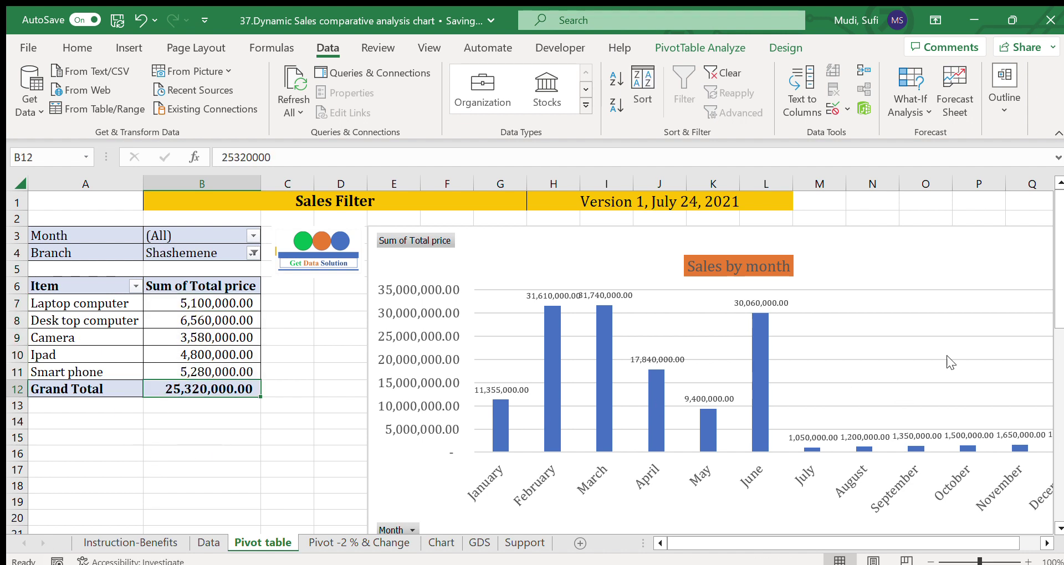
left_click_drag(1060, 280, 1060, 394)
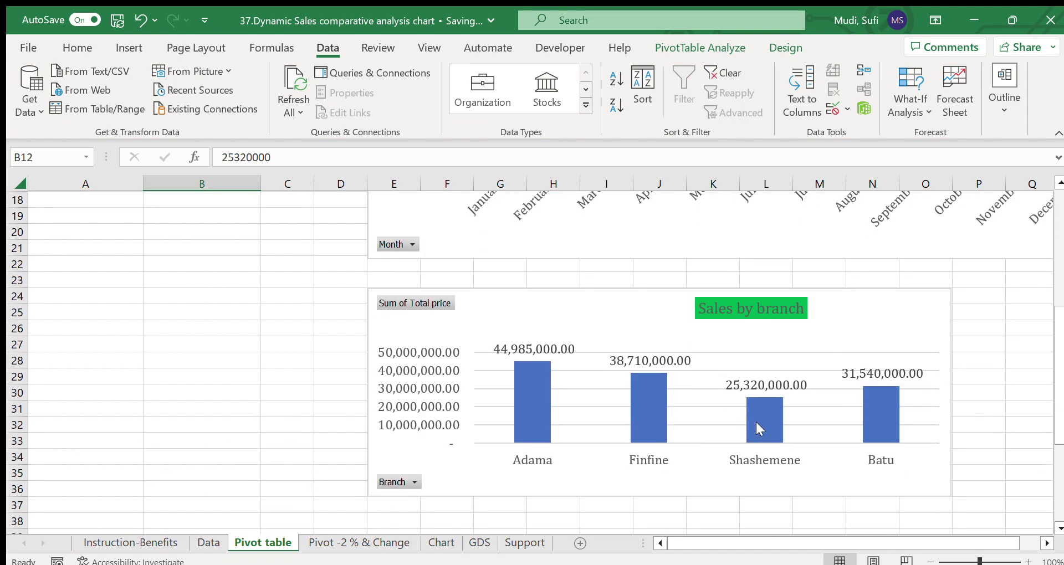
- Undo the Shashemene branch filter on the Sales Filter pivot and review its Month and Branch filters and item amounts
left_click_drag(1058, 313, 1058, 198)
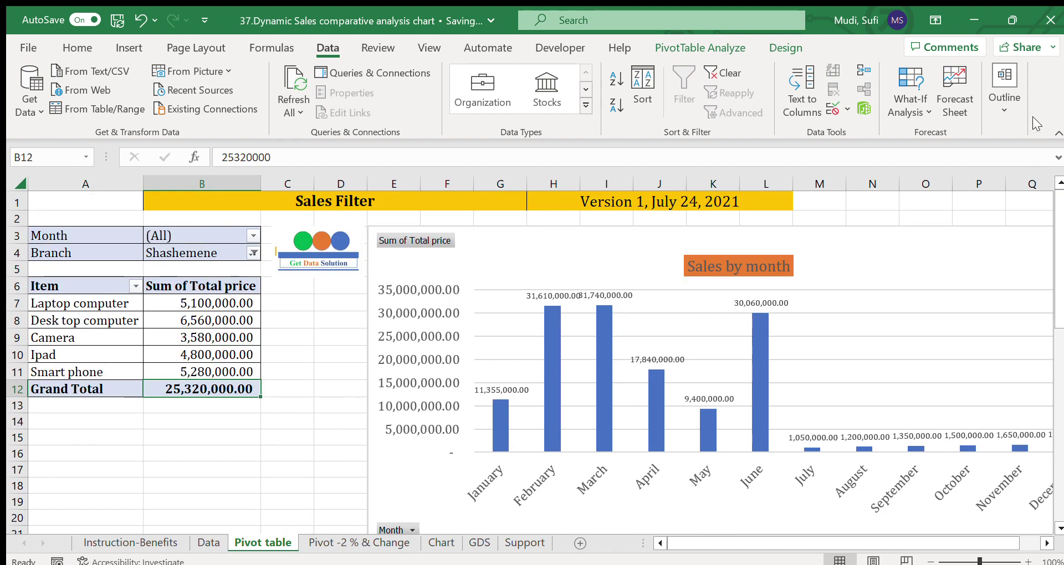
left_click(212, 435)
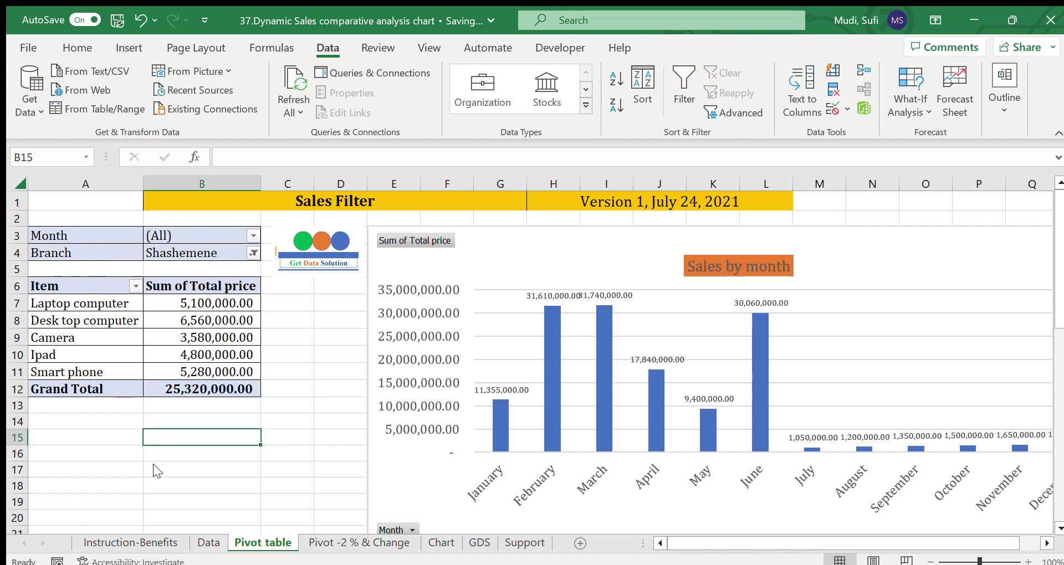
key("ctrl+z")
left_click(211, 237)
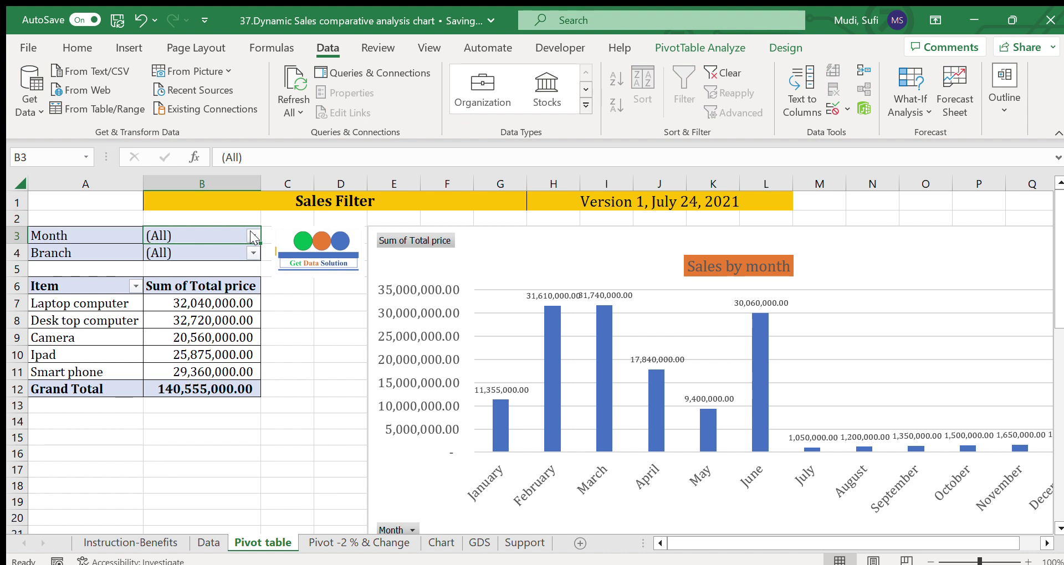
left_click(124, 255)
left_click(197, 255)
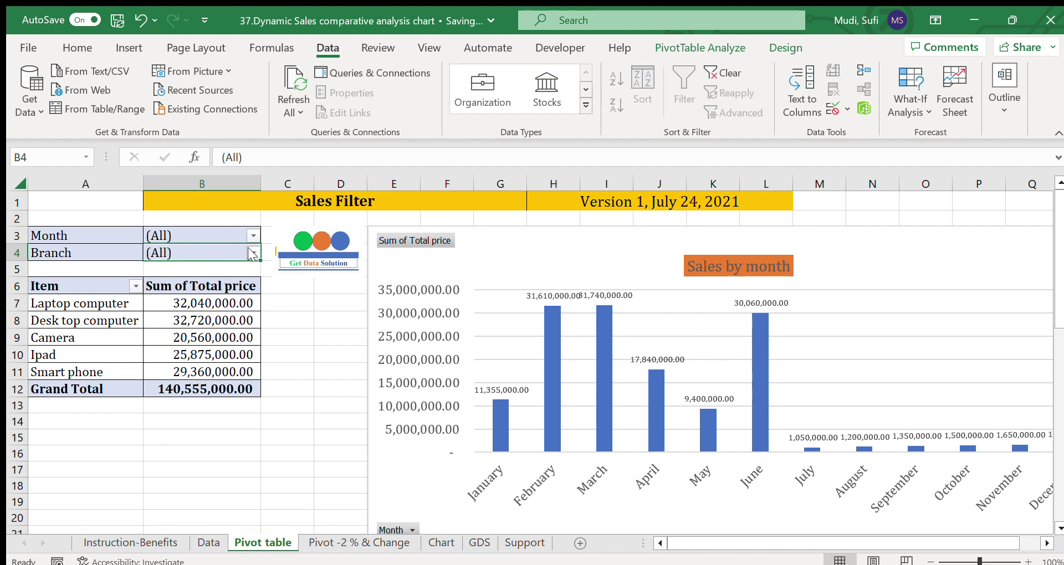
left_click(291, 326)
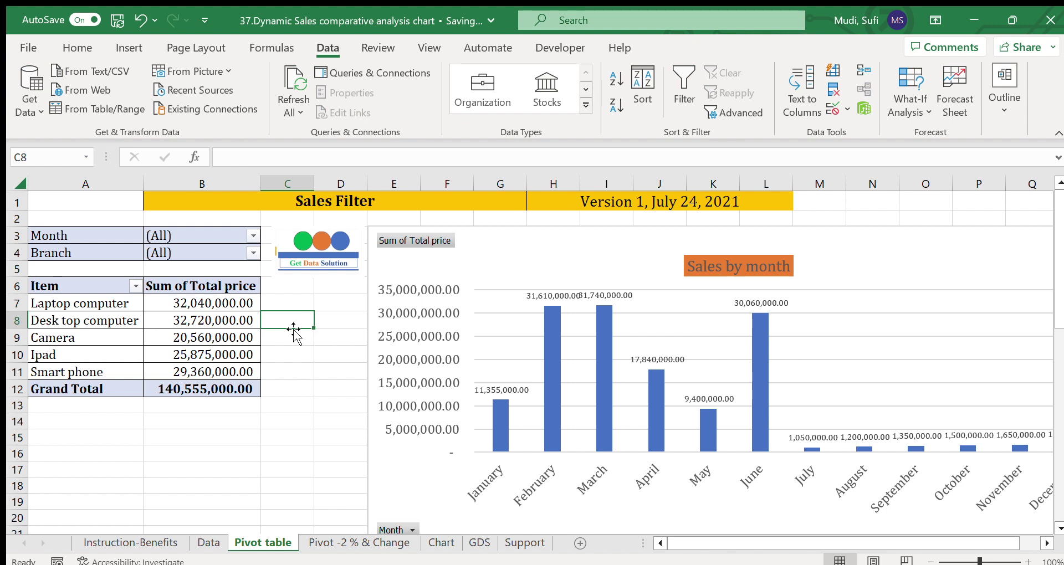
left_click(294, 368)
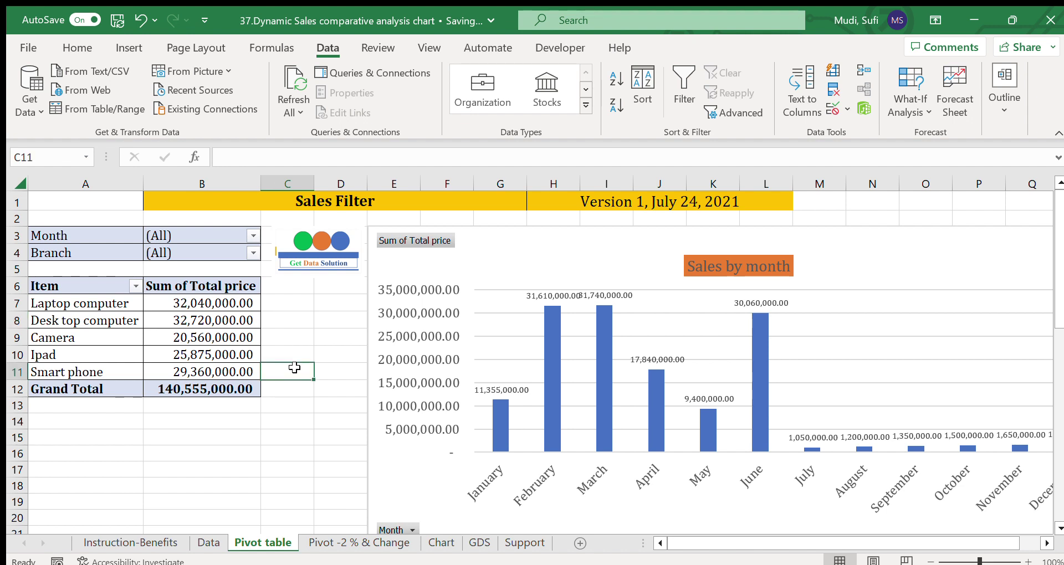
- Review the easy data entry benefit on the Instruction-Benefits sheet alongside the Quantity sold and Branch columns of the Data sheet
left_click(159, 548)
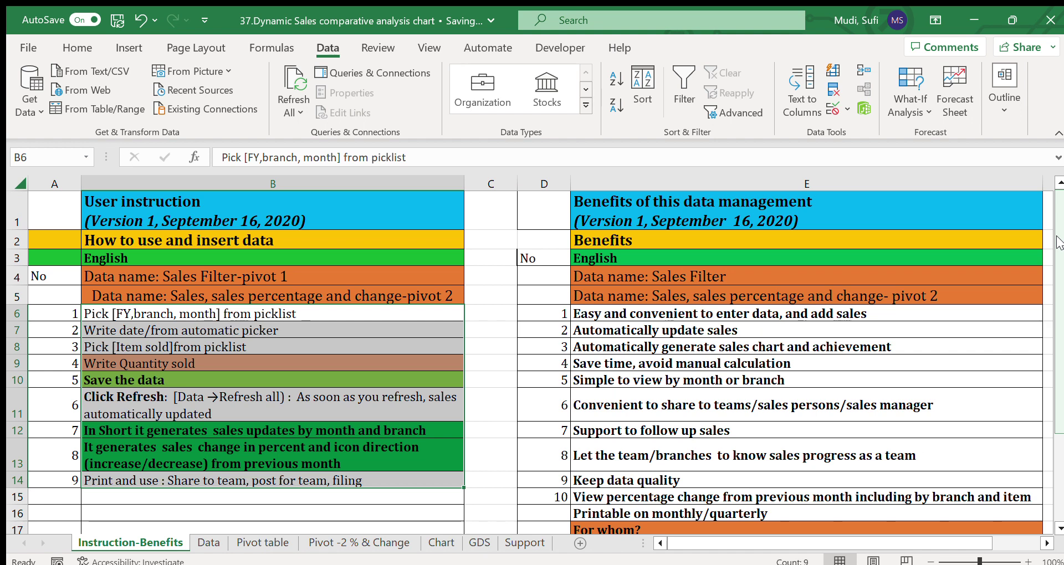
scroll(1058, 242, "down", 2)
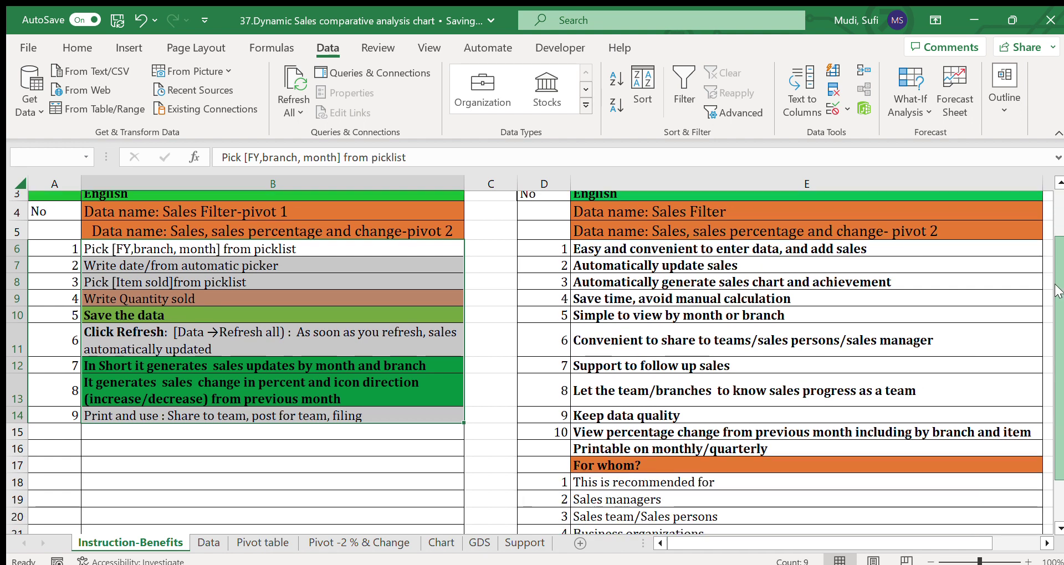
scroll(1059, 244, "up", 2)
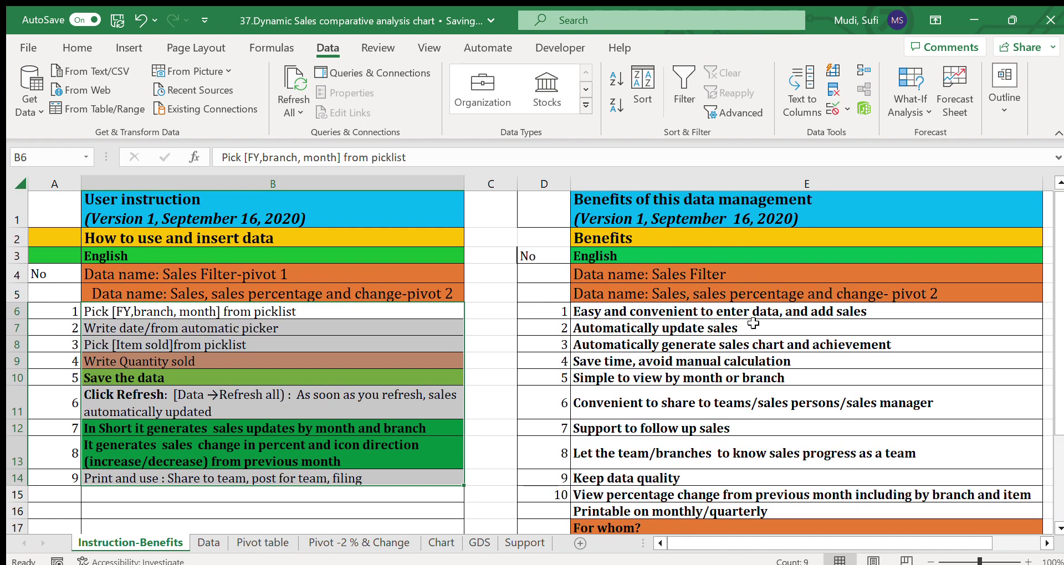
left_click(671, 312)
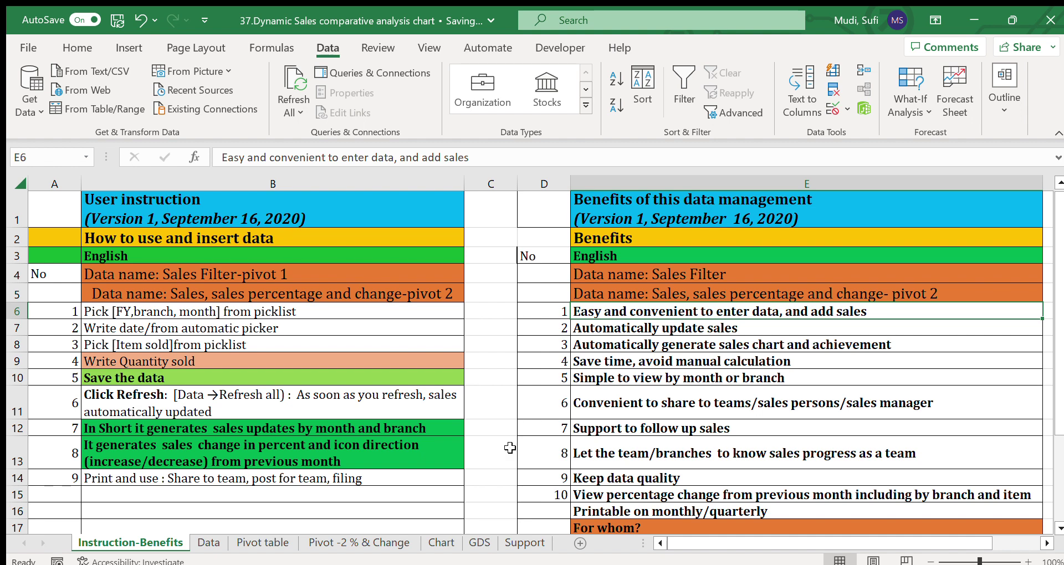
left_click(211, 541)
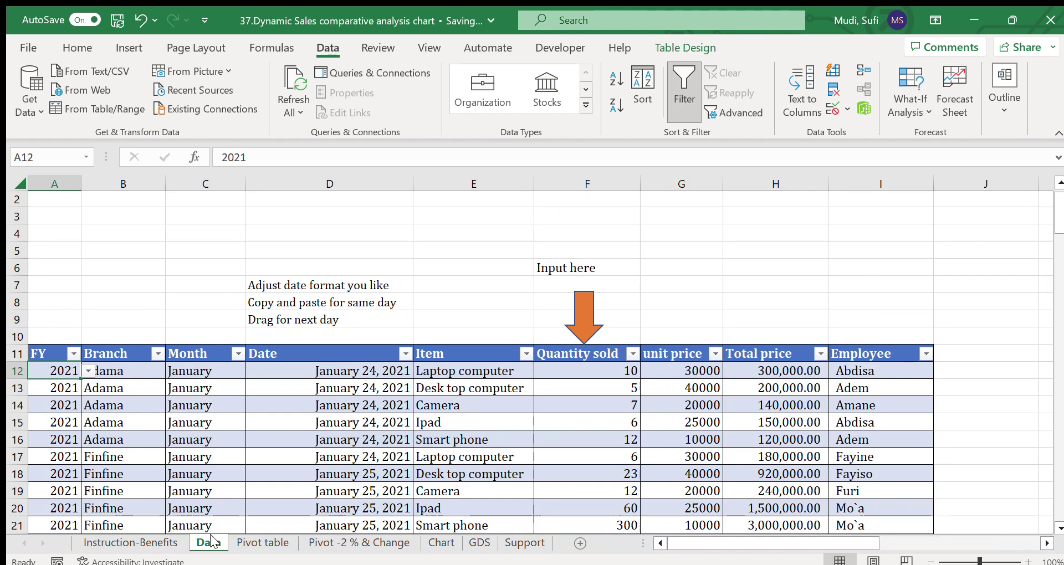
left_click(581, 374)
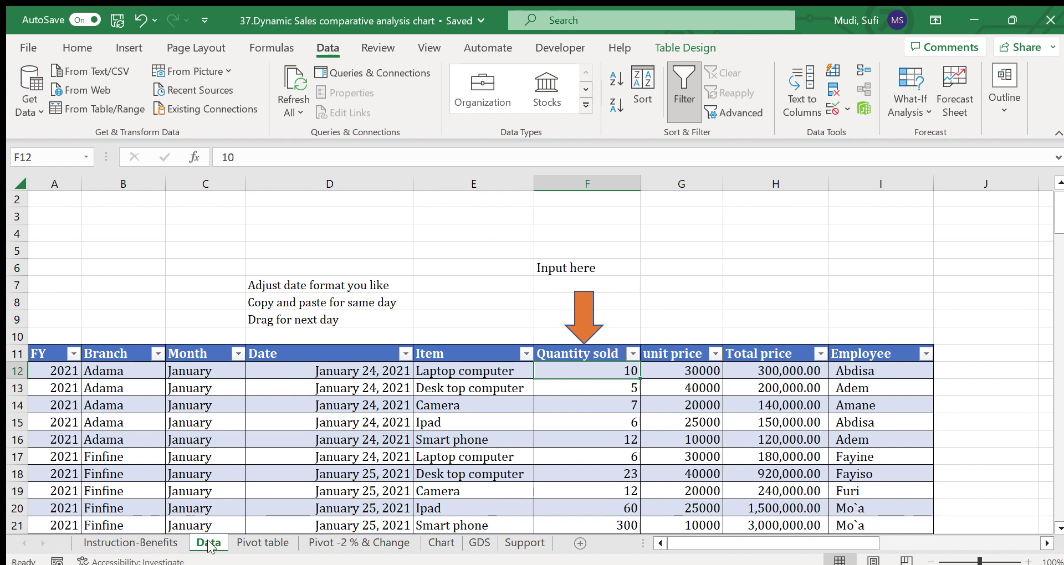
left_click(162, 544)
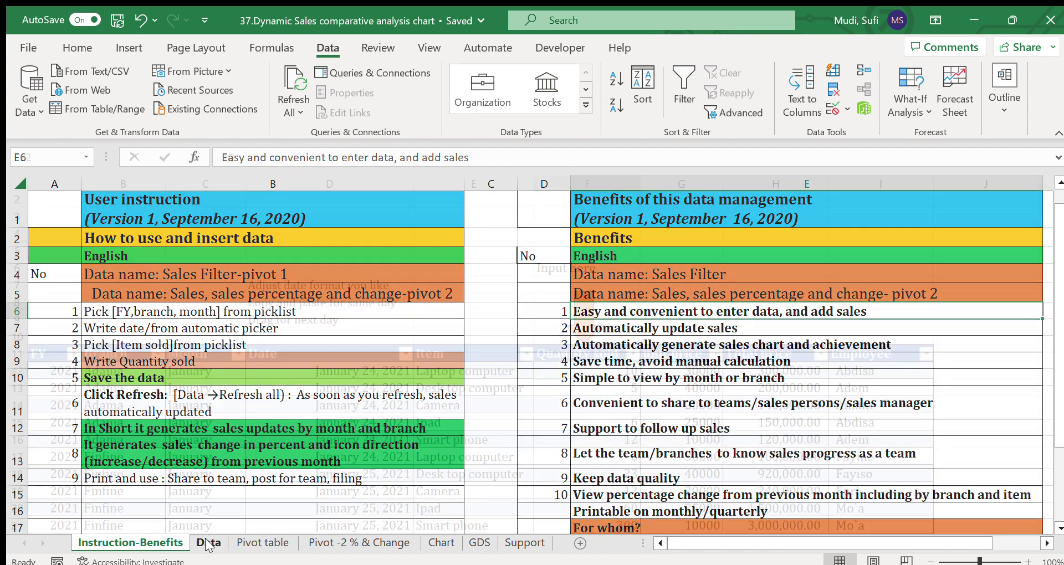
left_click(214, 544)
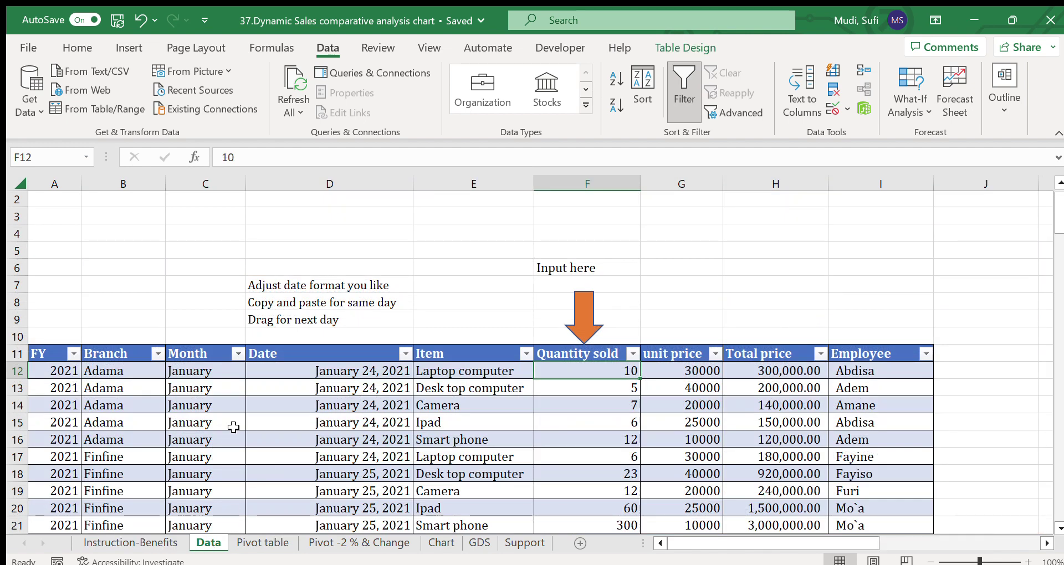
left_click(123, 369)
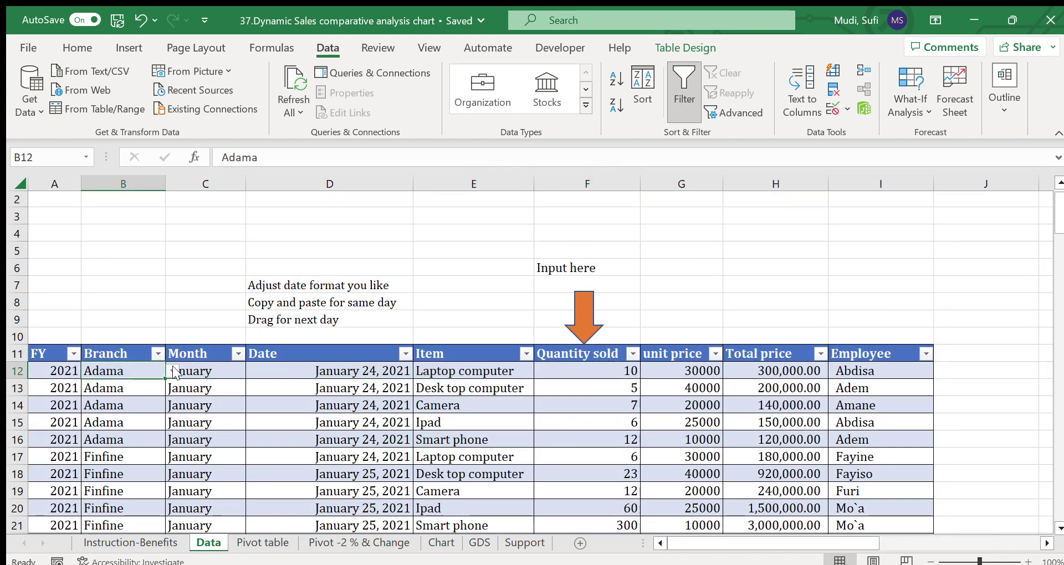
- Review the automatic update and chart benefits alongside the Chart, Pivot -2 % & Change and Pivot table sheets
left_click(160, 543)
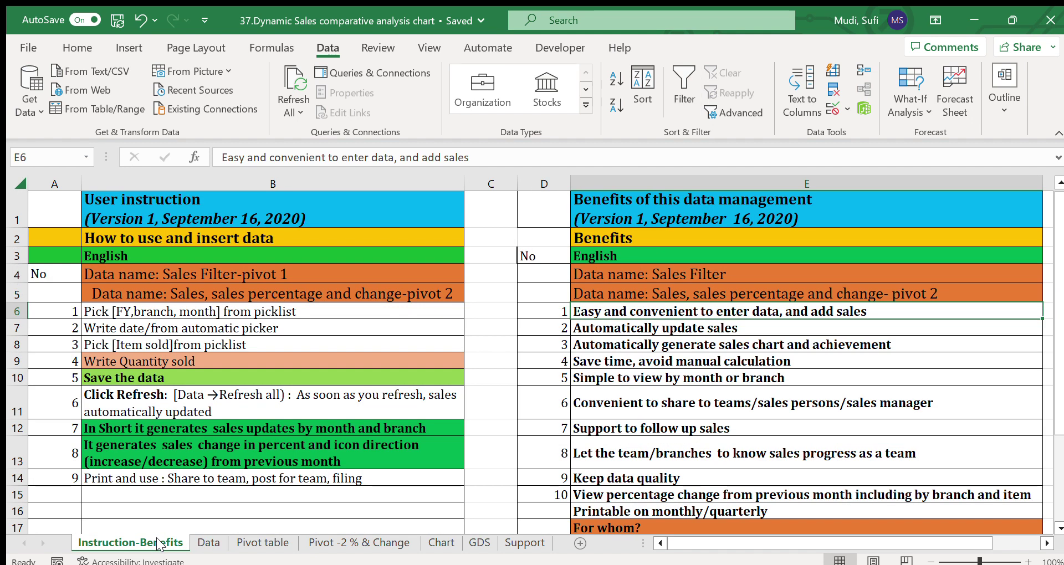
left_click(623, 326)
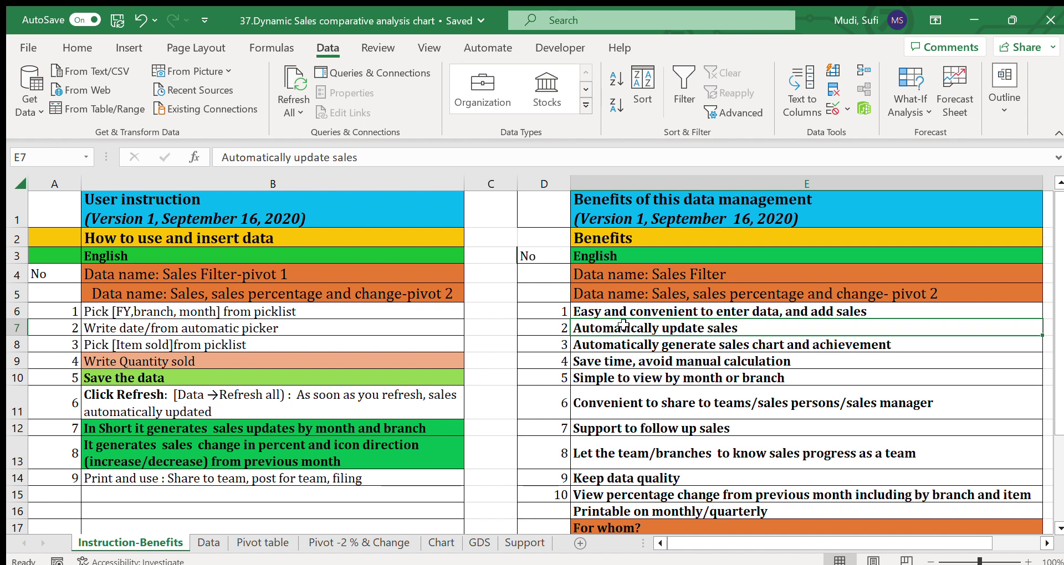
left_click(648, 344)
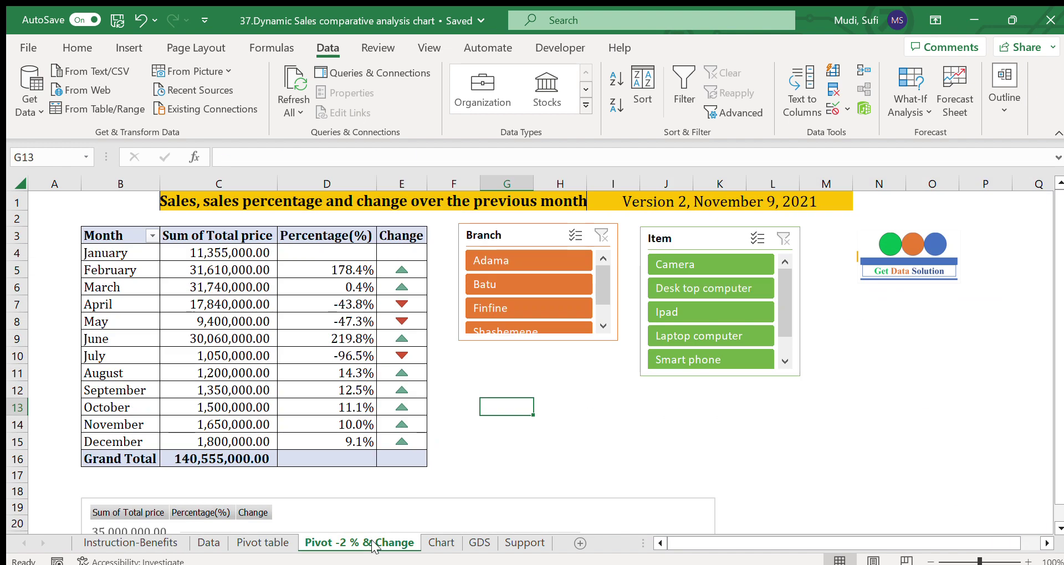
left_click(441, 543)
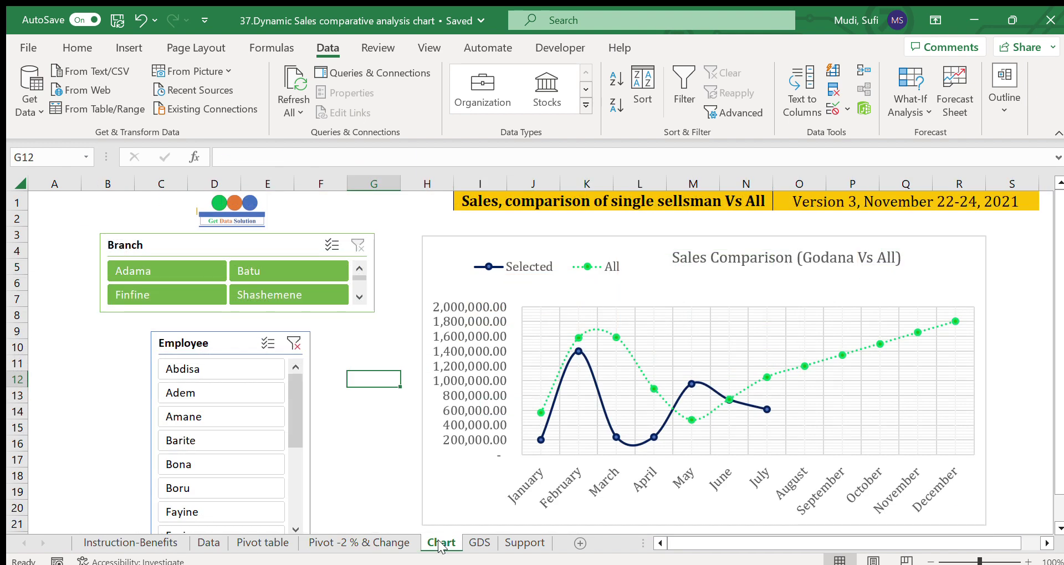
left_click(495, 203)
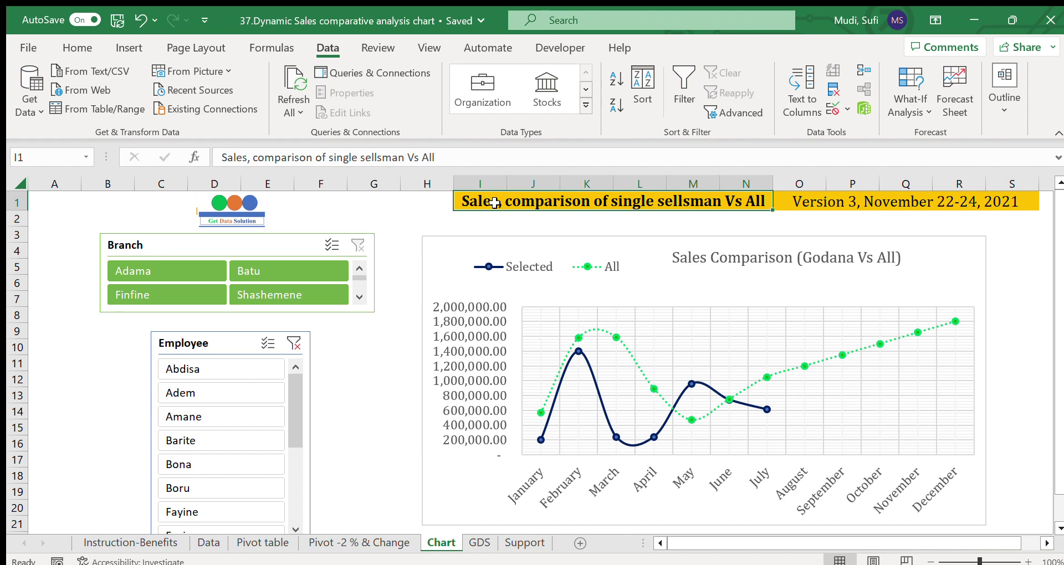
left_click(357, 543)
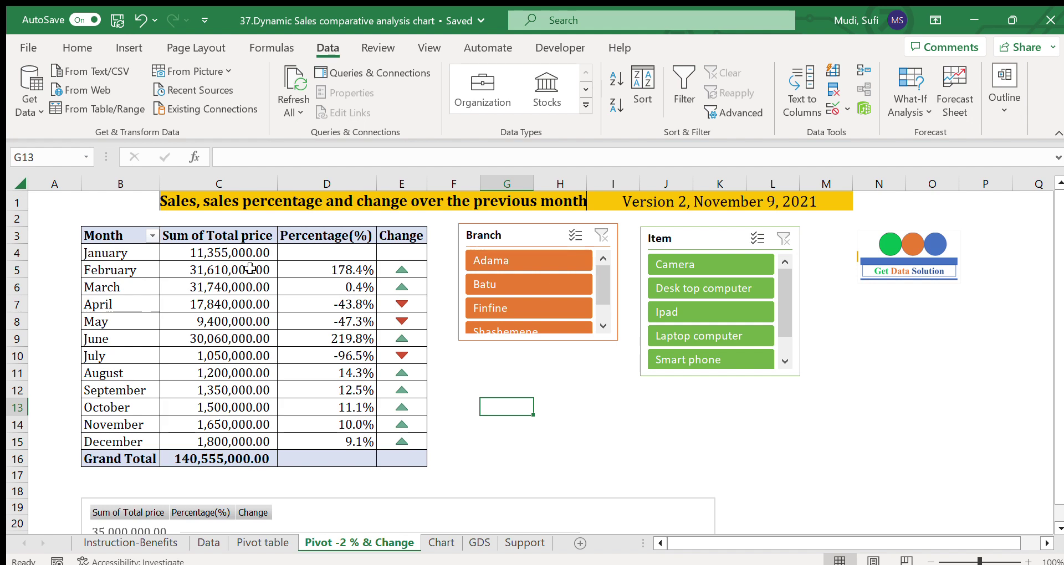
left_click(403, 203)
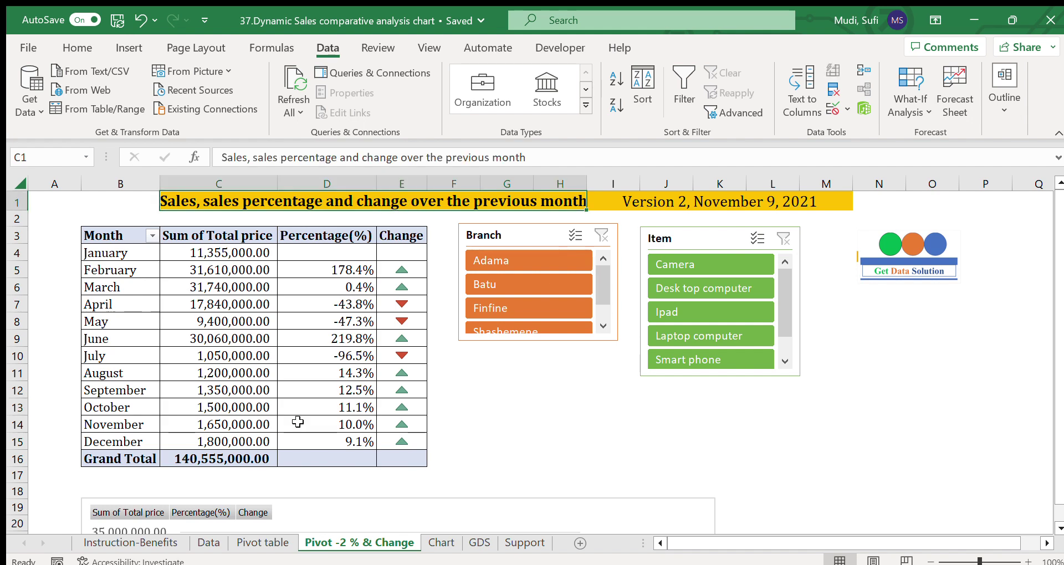
left_click(271, 545)
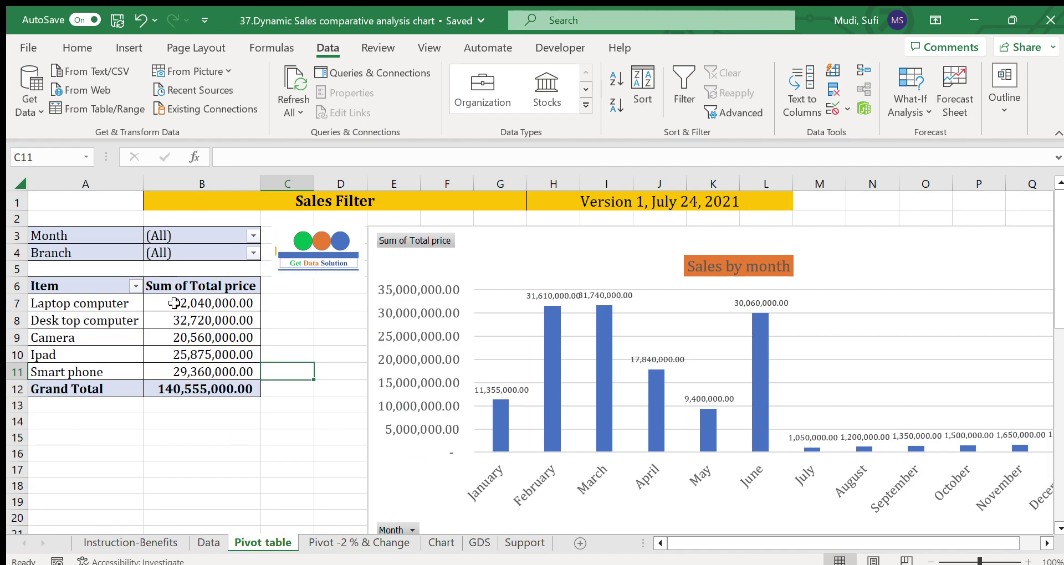
- Read through benefits 4 to 10 on the Instruction-Benefits sheet, from saving time to viewing percentage change by branch and item
left_click(158, 544)
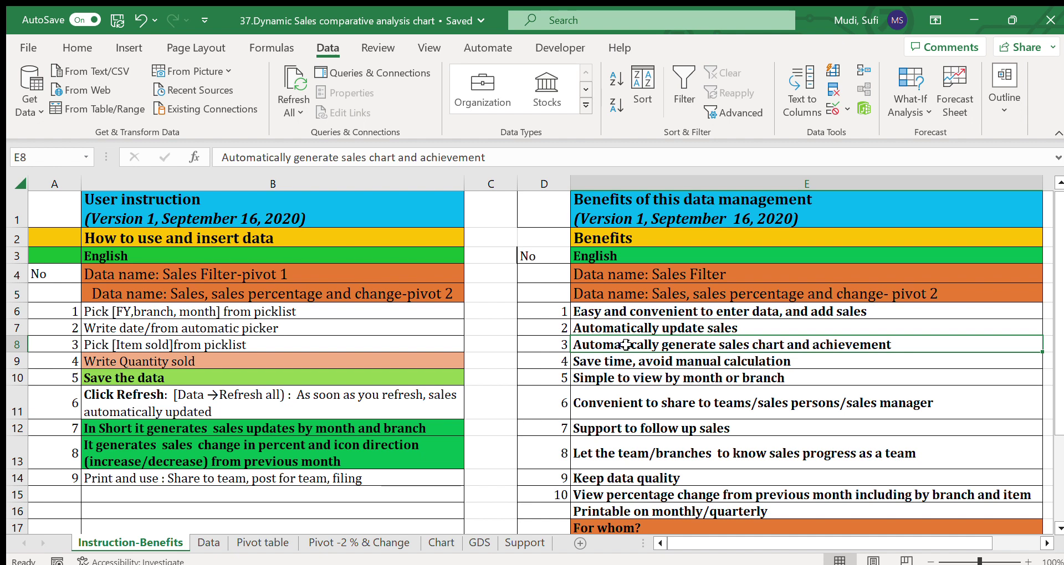
left_click(594, 364)
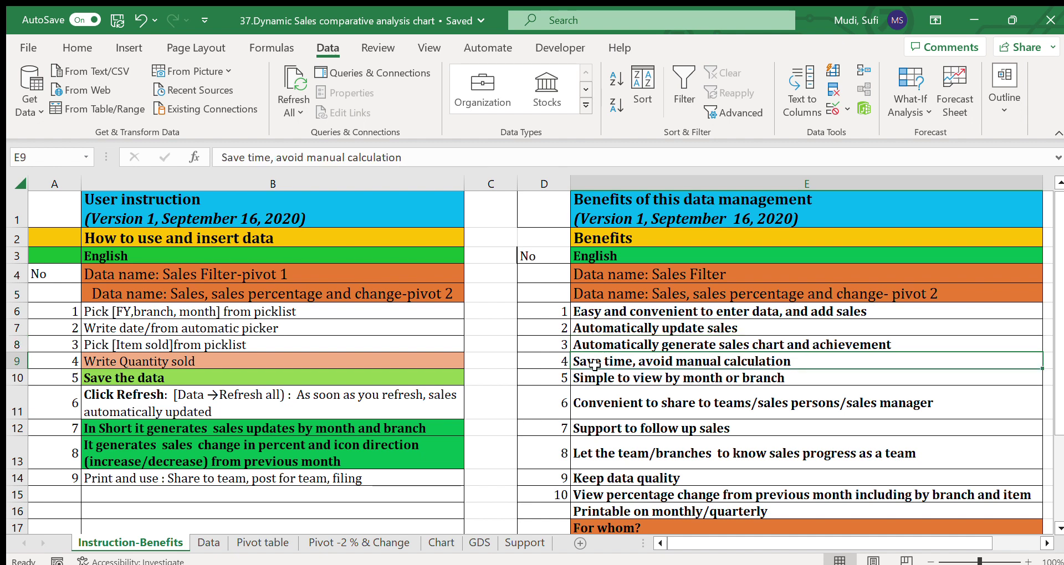
left_click(633, 377)
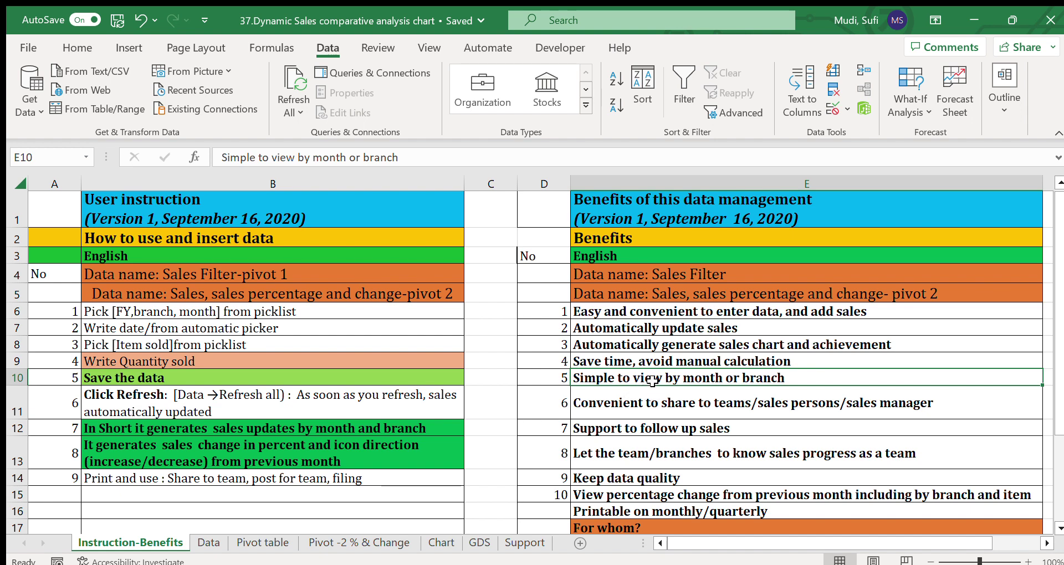
left_click(610, 404)
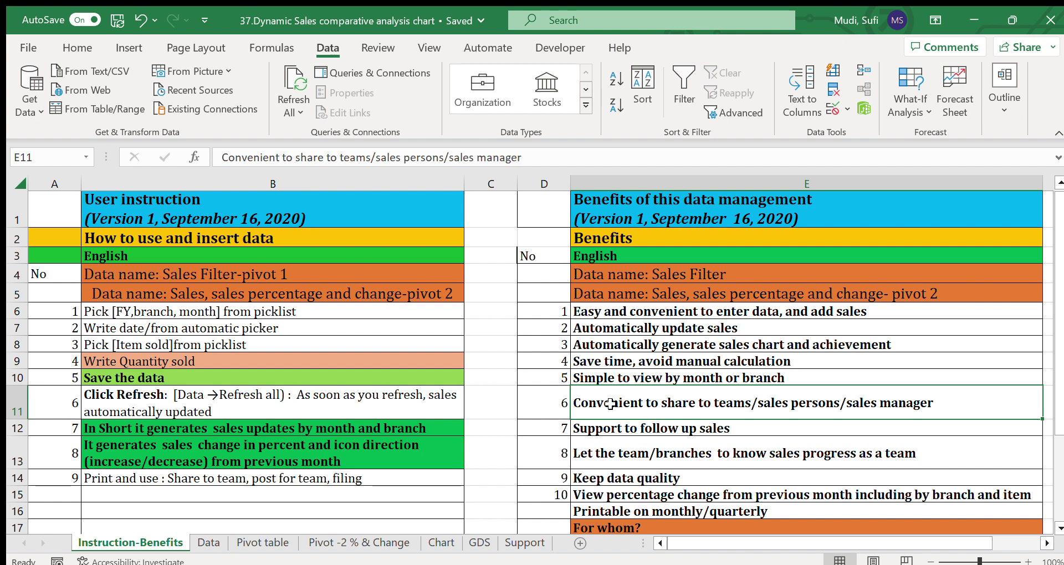
left_click(630, 425)
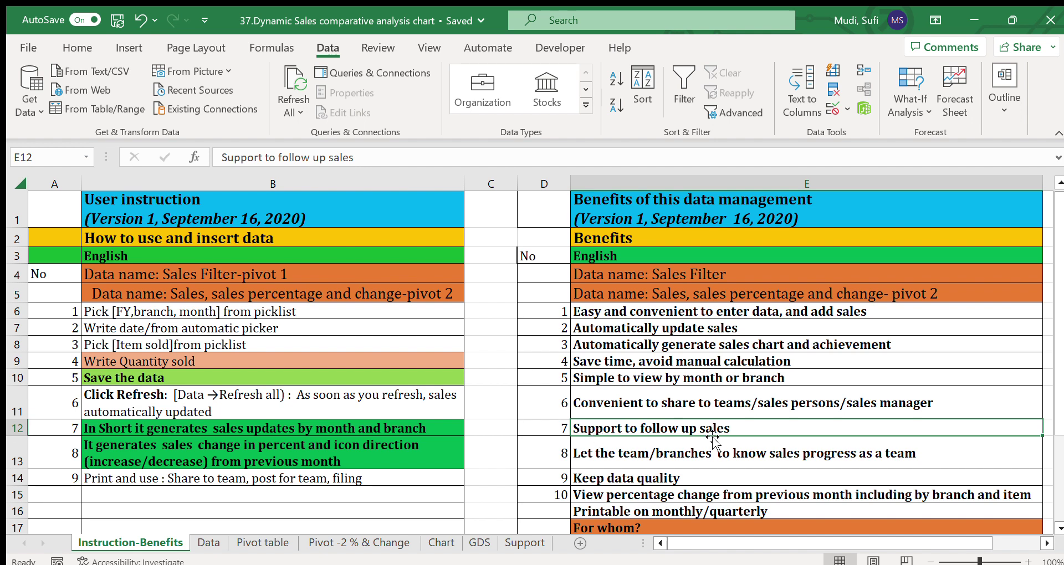
left_click(653, 452)
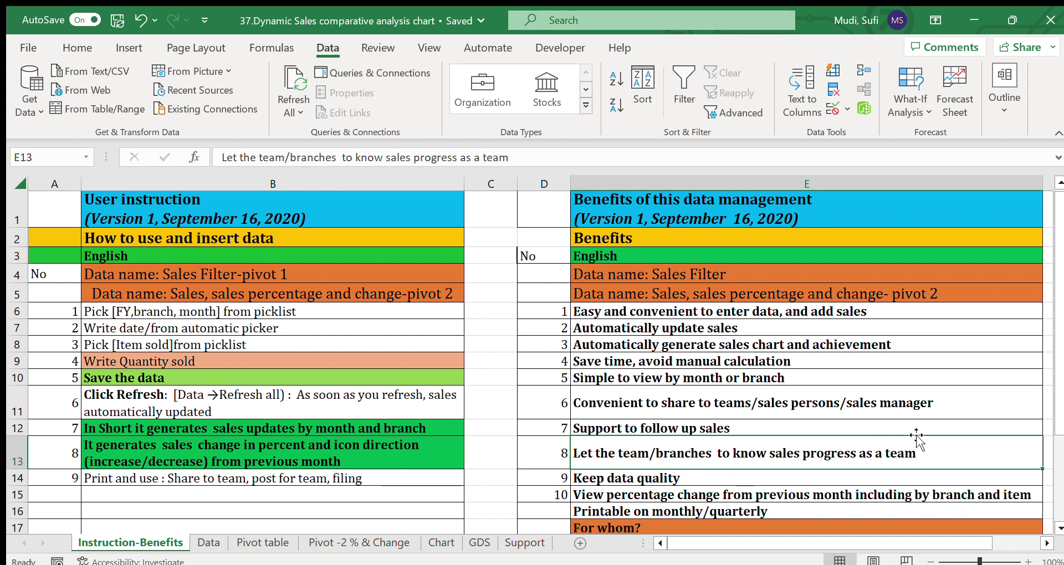
scroll(1058, 526, "down", 2)
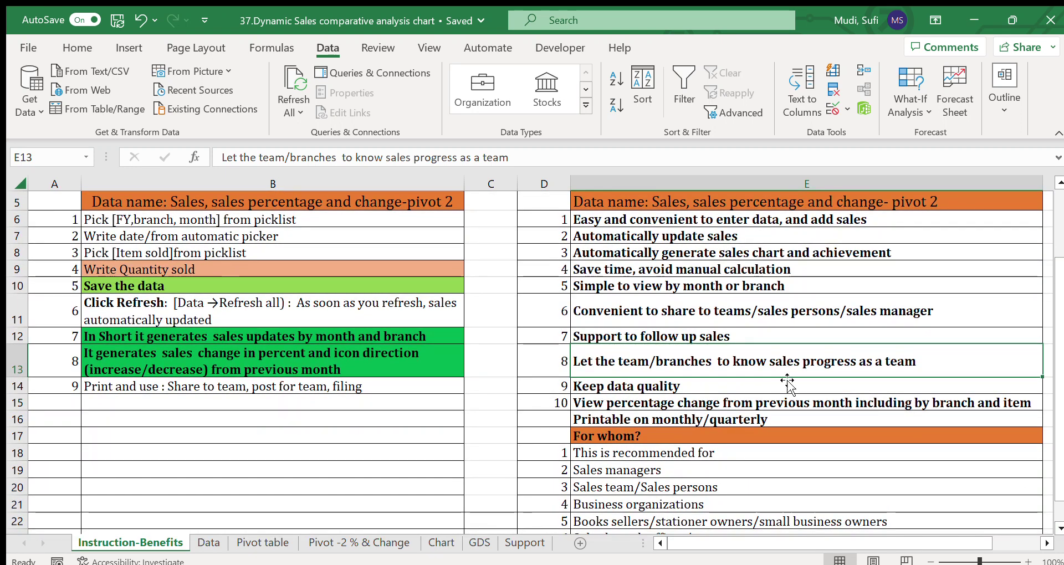
left_click(659, 388)
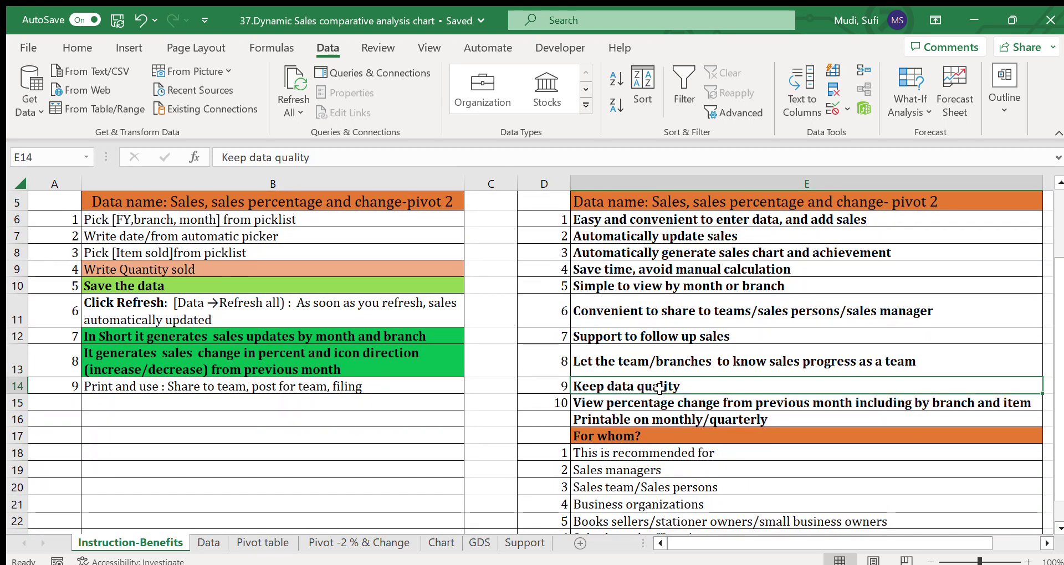
left_click(594, 403)
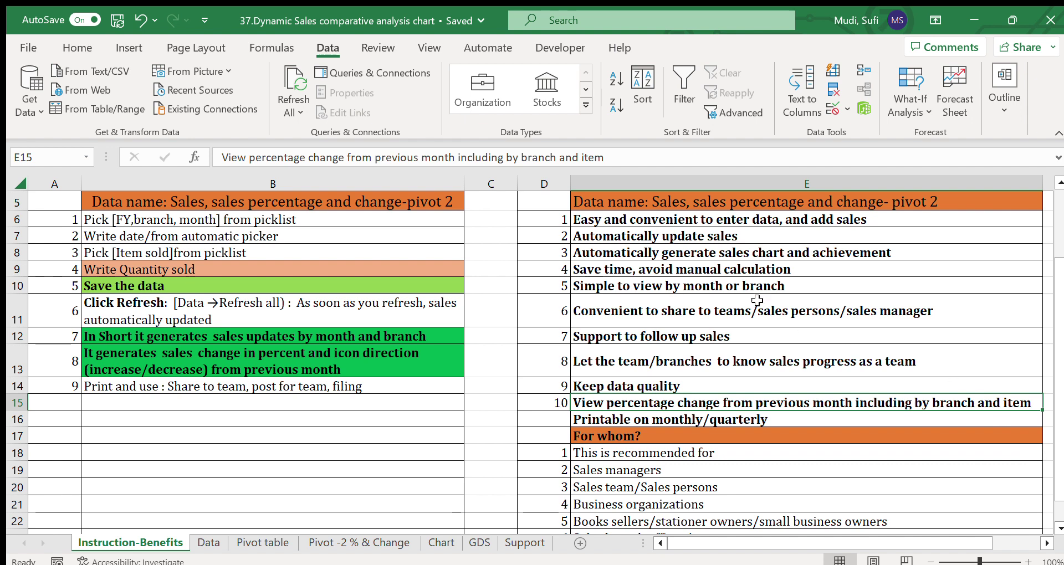
- Highlight the full benefits list and examine the recommended users under For whom?, starting with Sales managers
left_click_drag(691, 223, 702, 431)
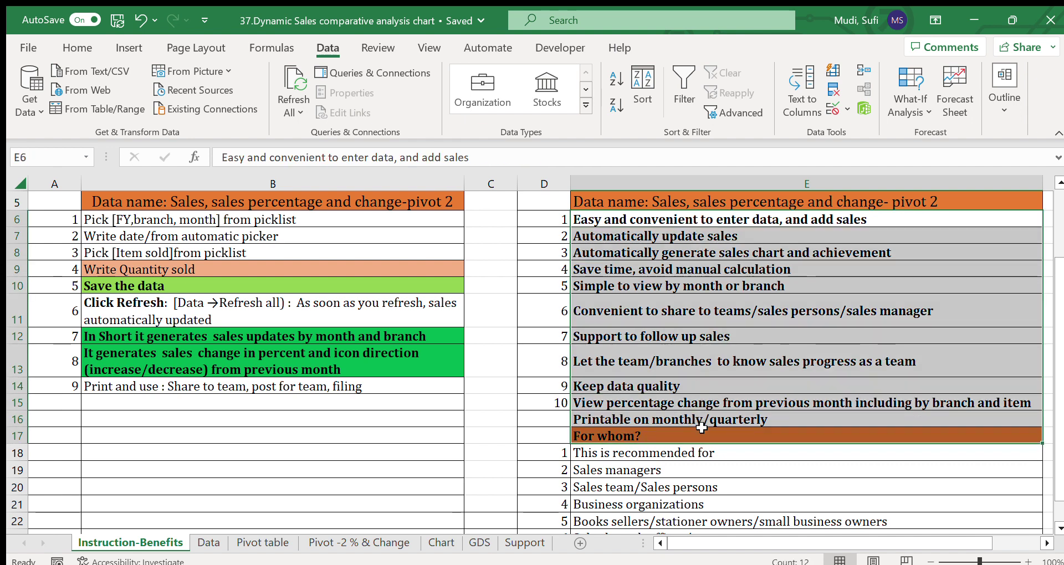
left_click_drag(1059, 277, 1053, 339)
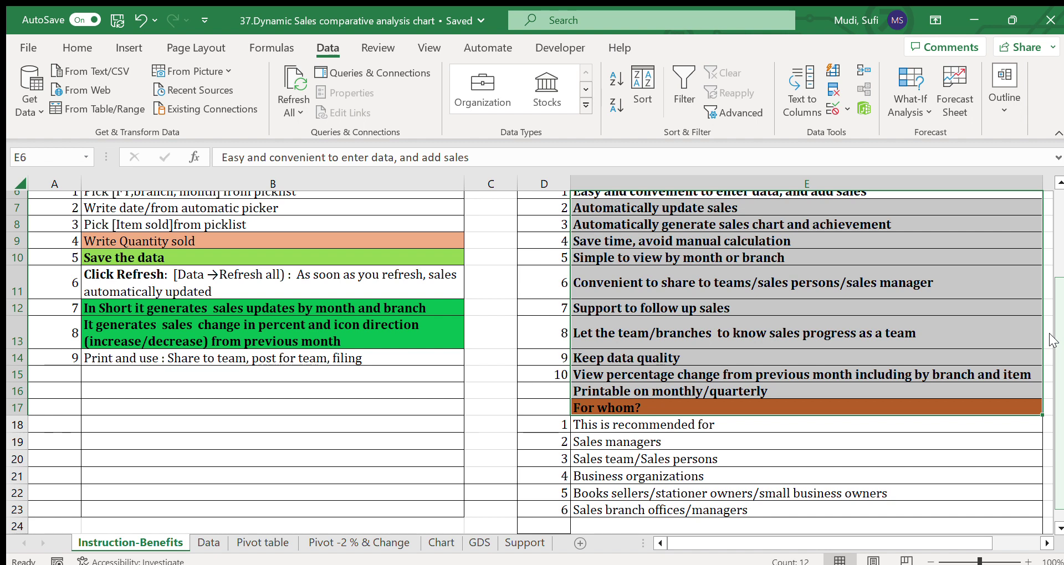
left_click_drag(659, 441, 652, 504)
left_click(640, 442)
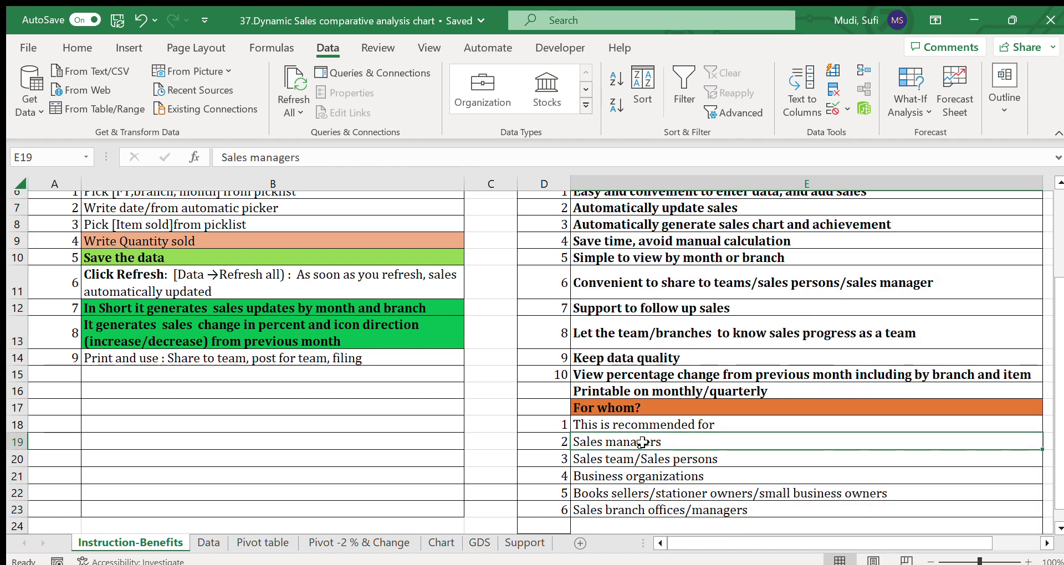
- Read through the remaining recommended users under For whom?, from Sales team/Sales persons to Sales branch offices/managers
left_click(599, 466)
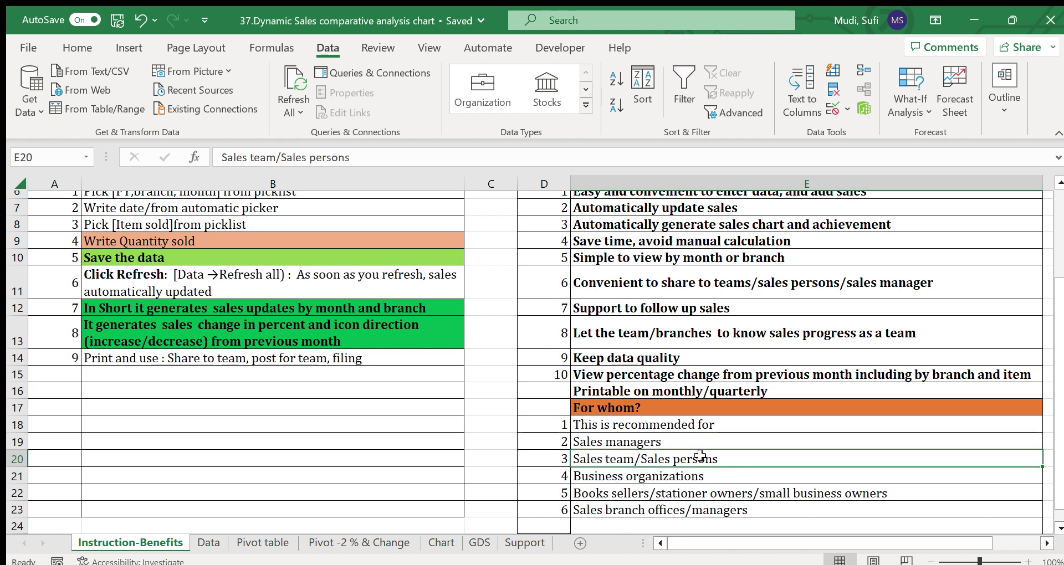
left_click(644, 479)
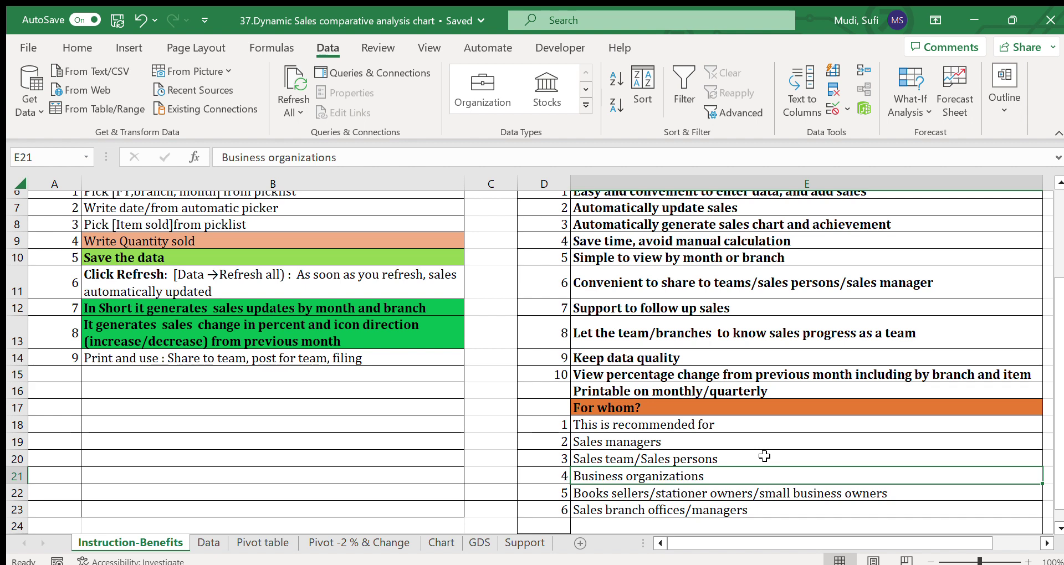
left_click(624, 499)
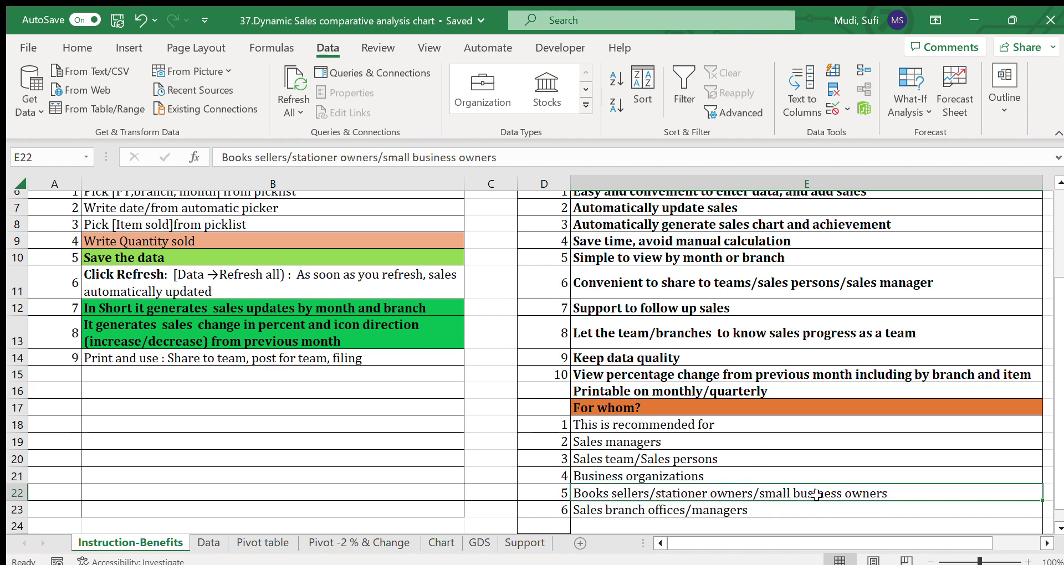
left_click(658, 508)
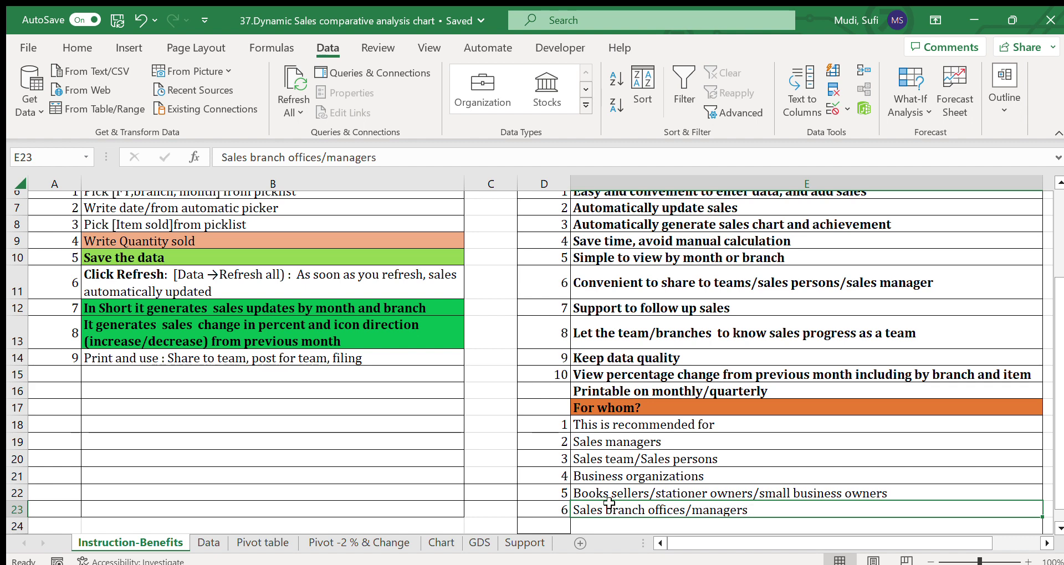
- On the Chart sheet, compare the first listed employee with all sales, followed by the second listed employee
left_click(437, 543)
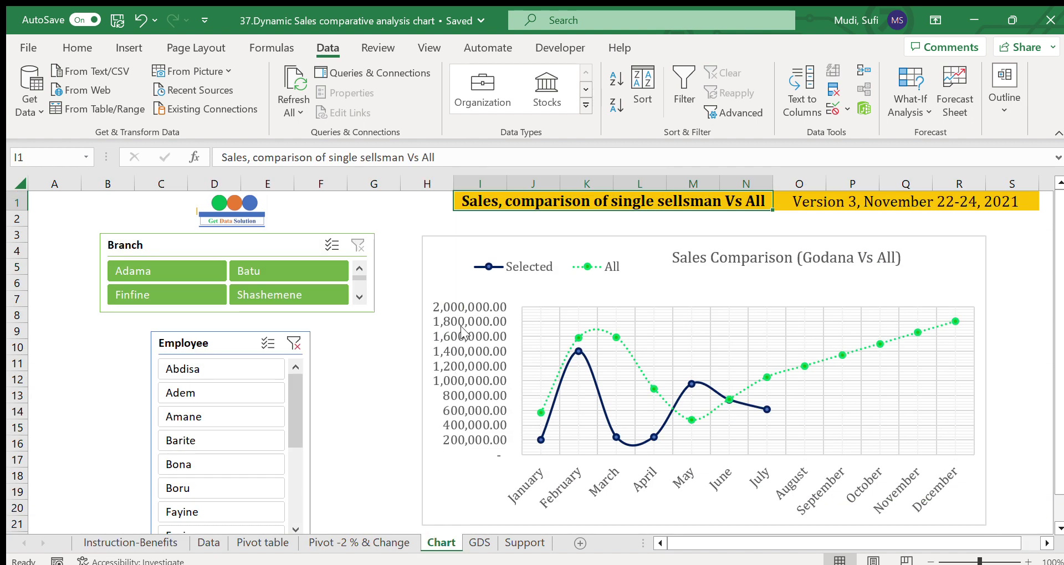
left_click(229, 361)
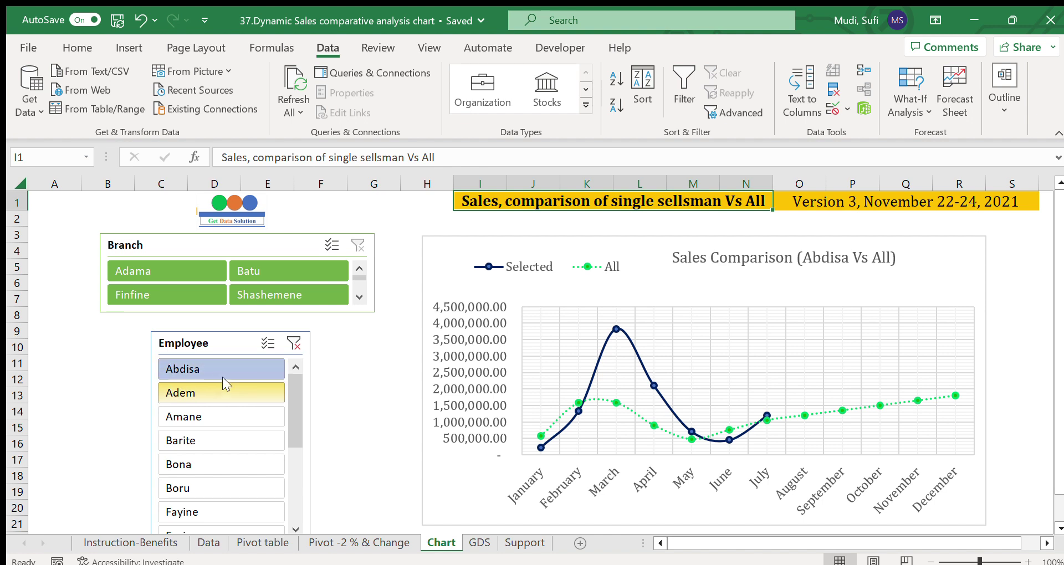
left_click(219, 384)
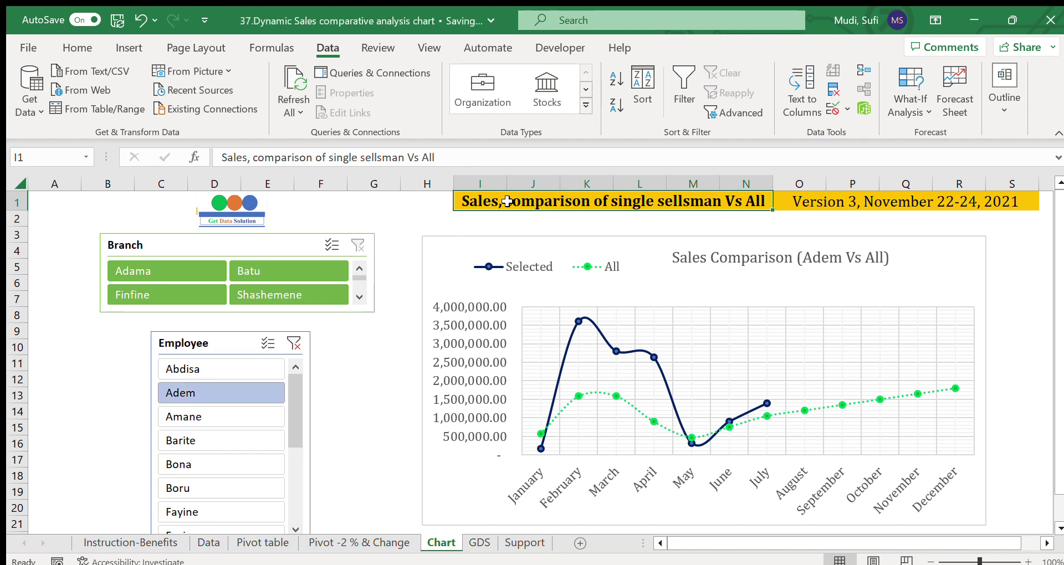
- Review the monthly changes on the Pivot -2 % & Change sheet and the Month filter on the Pivot table sheet
left_click(369, 543)
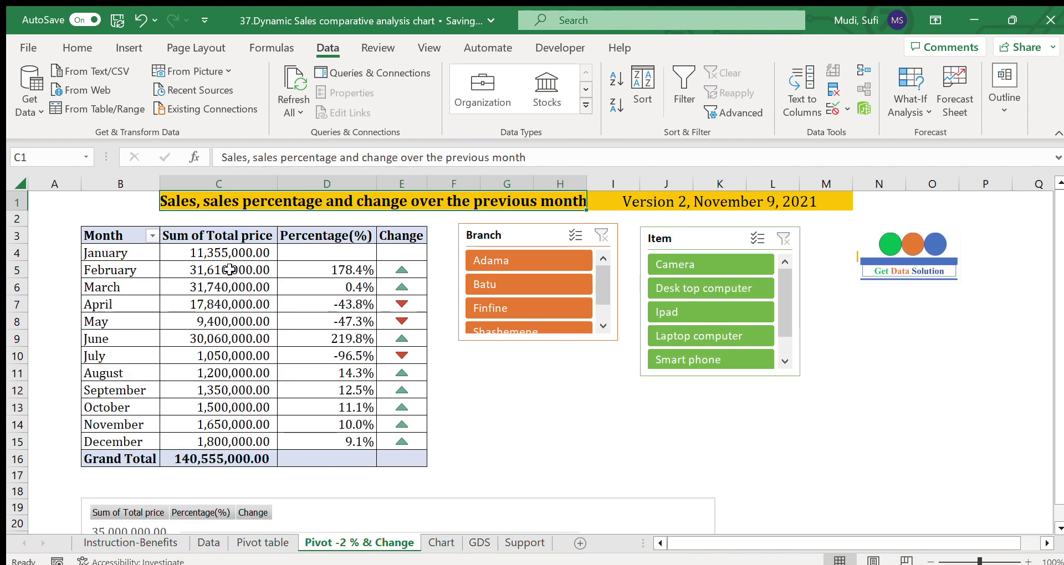
left_click(261, 543)
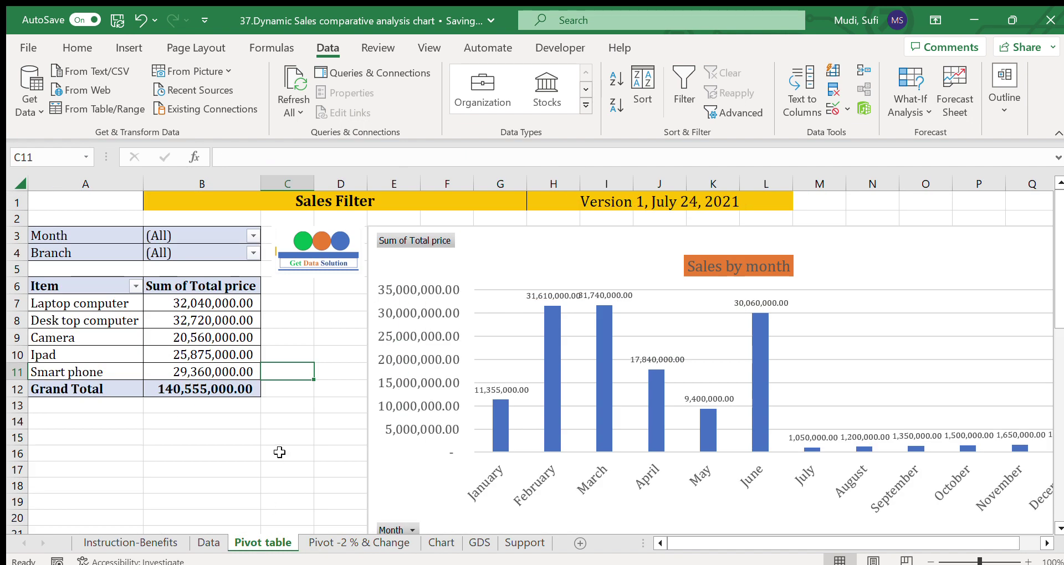
left_click(214, 424)
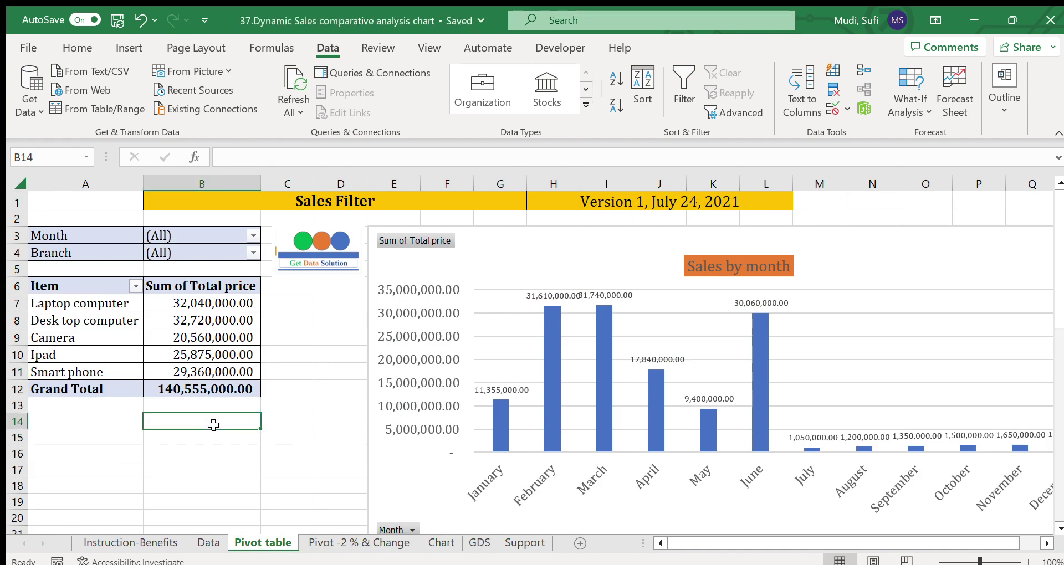
left_click(199, 238)
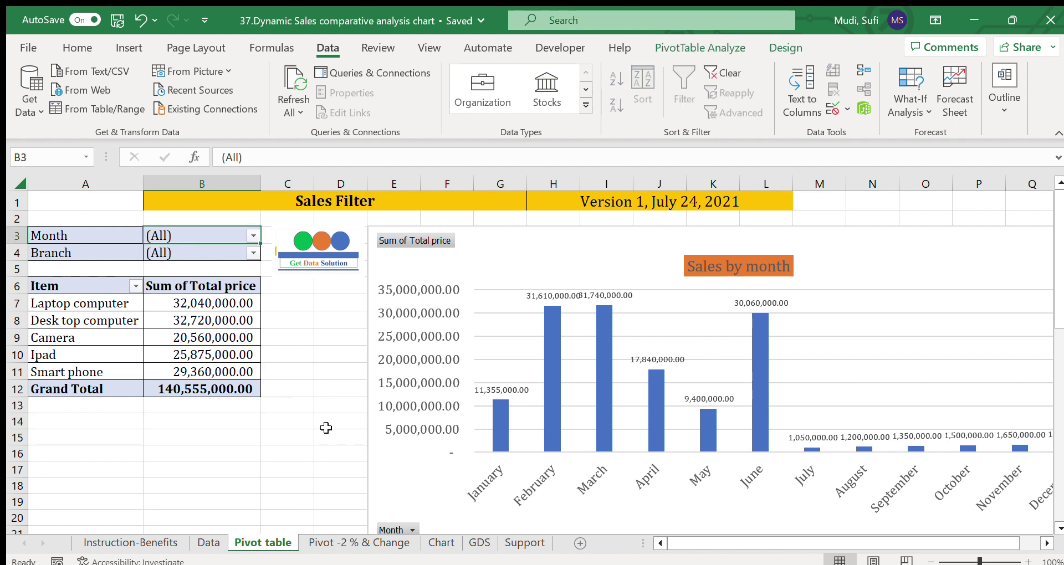
left_click(337, 481)
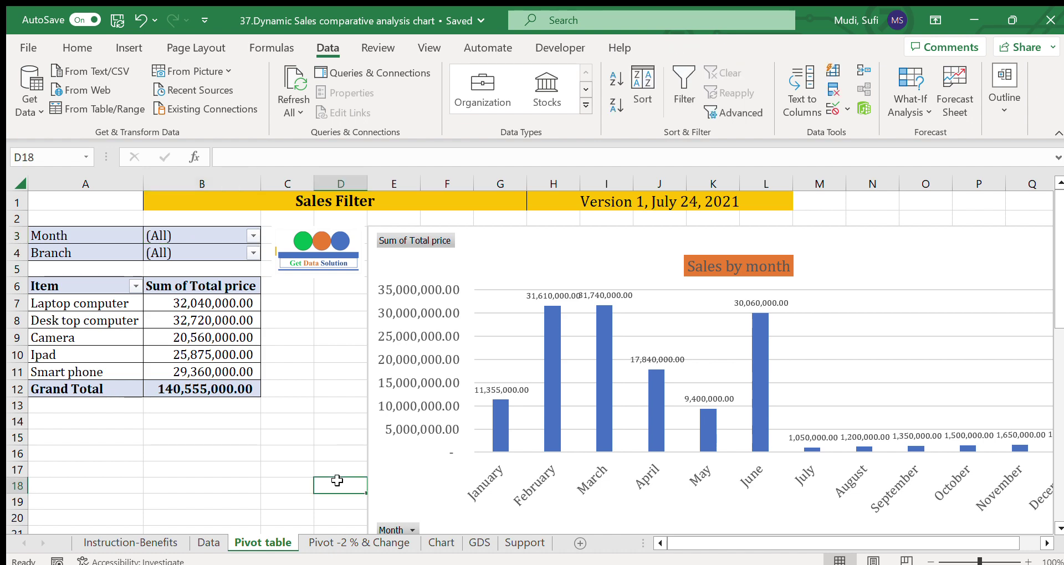
left_click(334, 544)
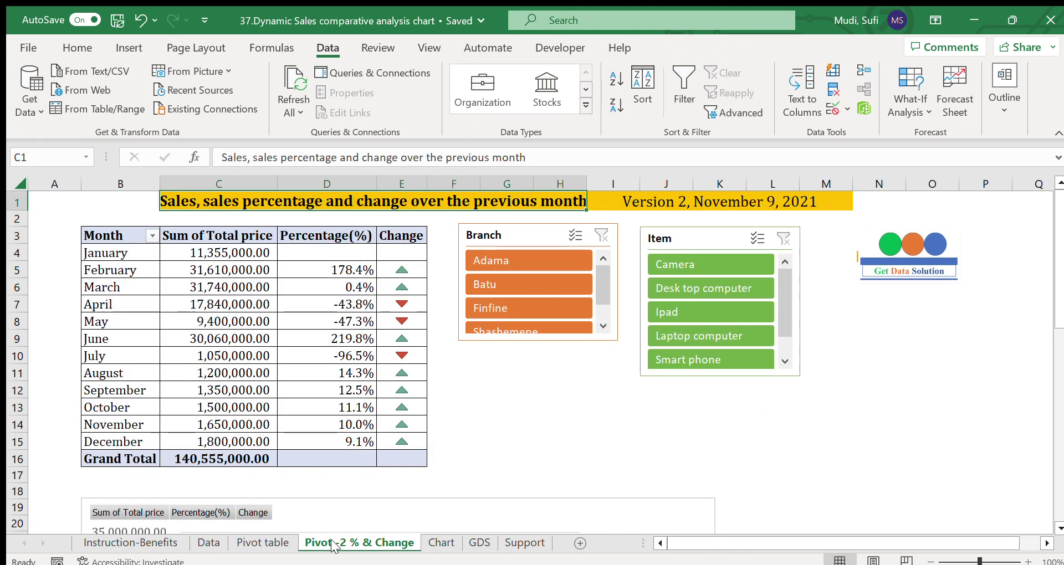
- Show the GDS sheet from its first column and point out Save time in the Purpose list
left_click(474, 543)
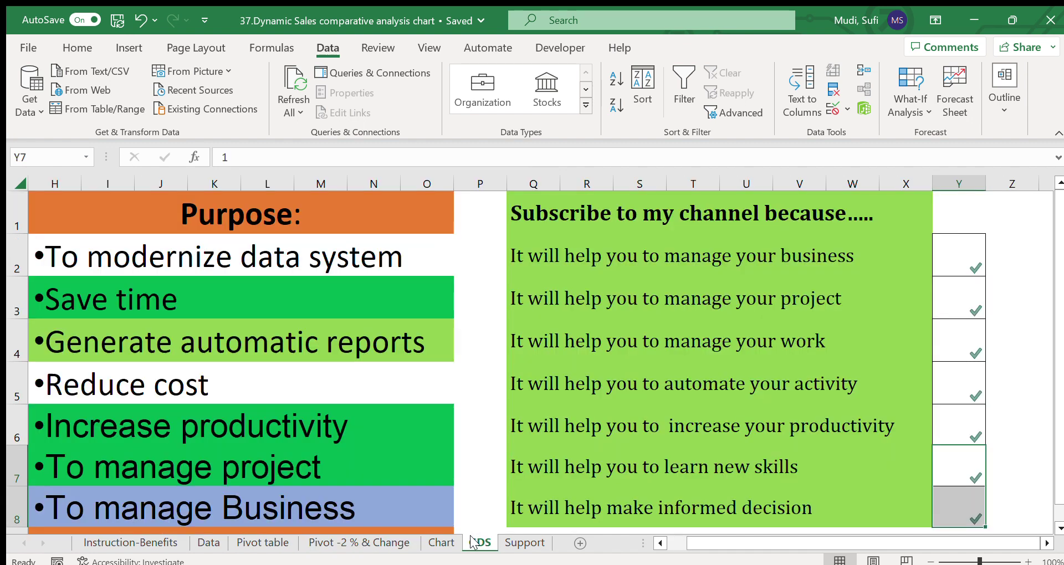
left_click(660, 543)
left_click(659, 543)
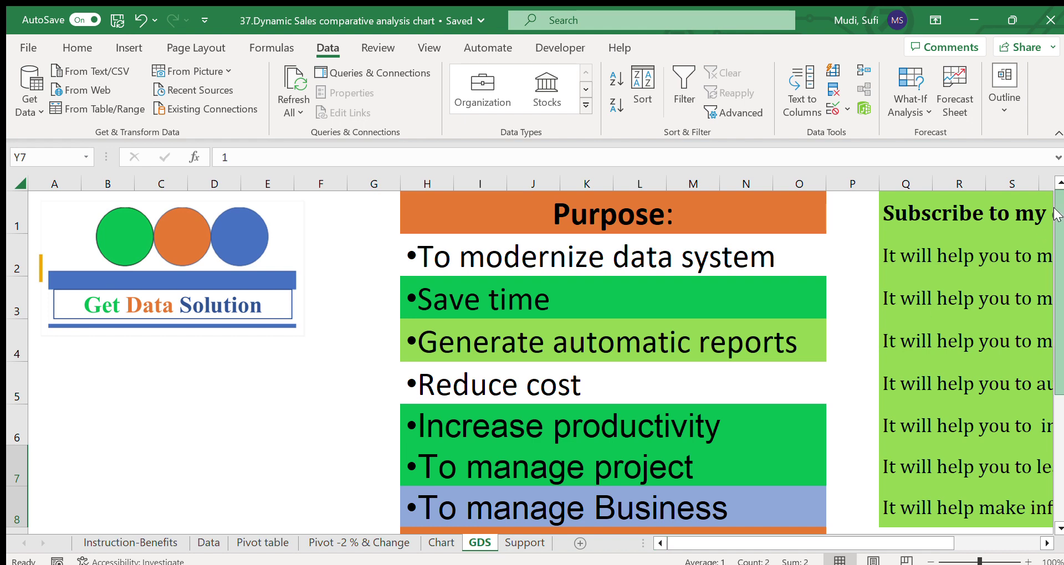
mouse_move(1055, 215)
left_mouse_down()
mouse_move(1056, 288)
mouse_move(1055, 211)
left_mouse_up()
left_click(511, 297)
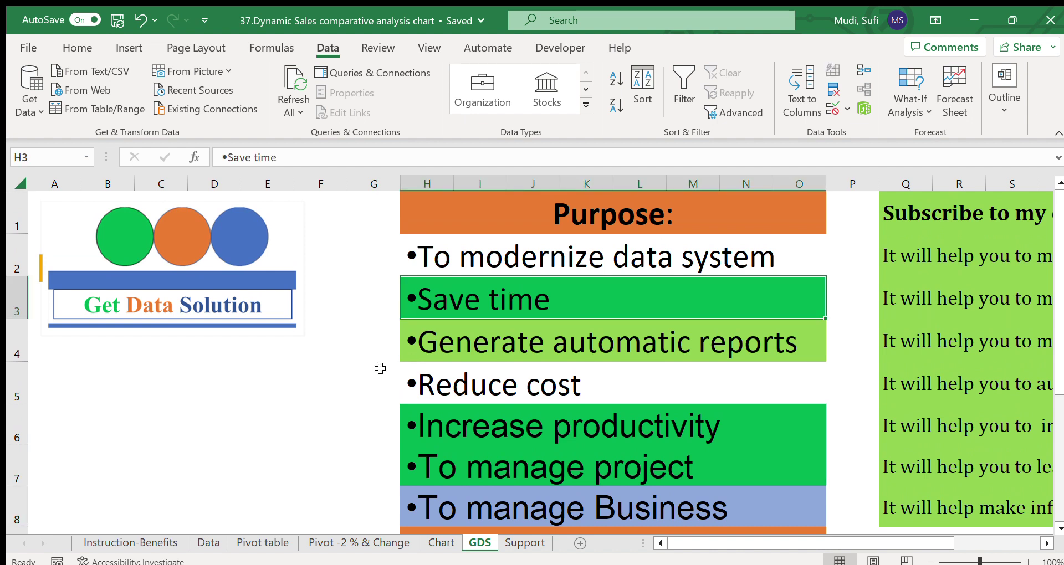
- Revisit the Item and Quantity sold entries of the first Data sheet record and return to the Instruction-Benefits sheet
left_click(206, 542)
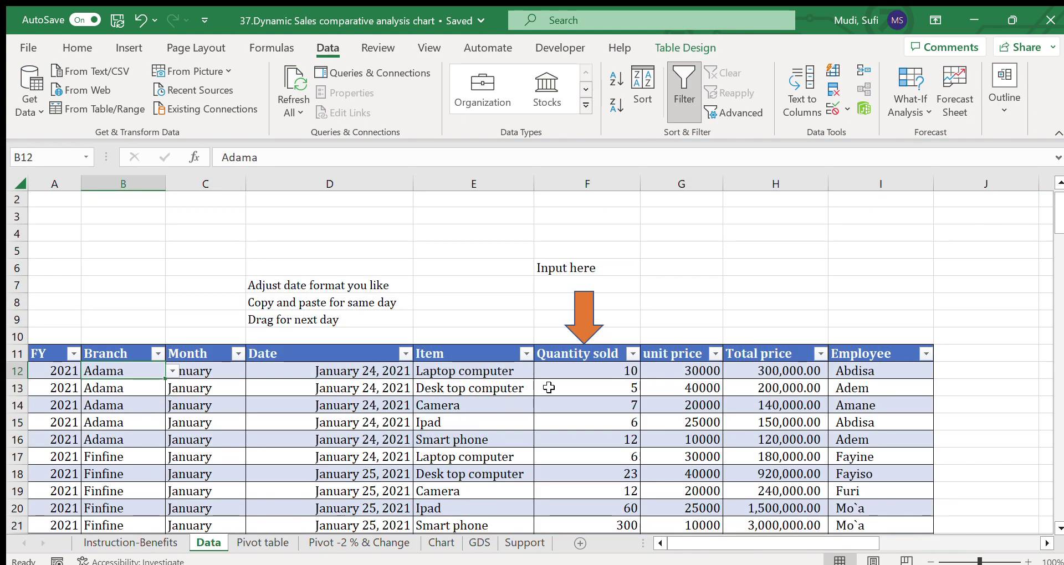
left_click(567, 371)
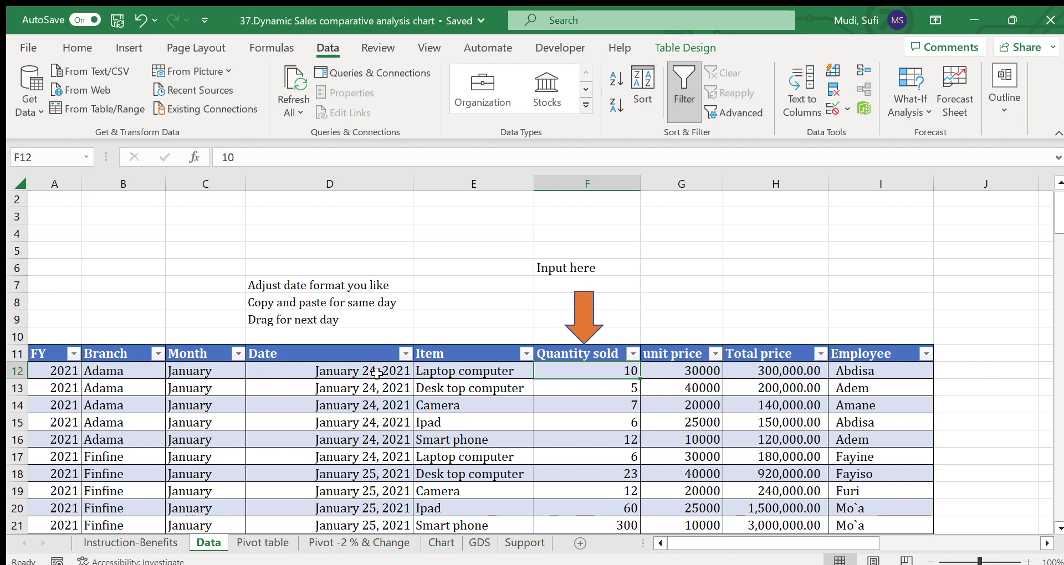
left_click(478, 372)
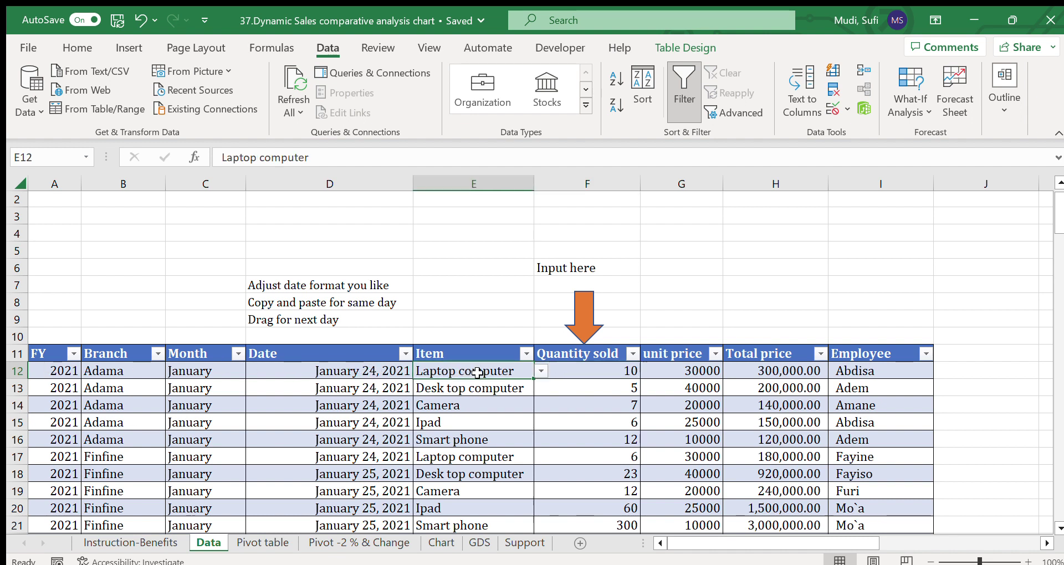
left_click(588, 370)
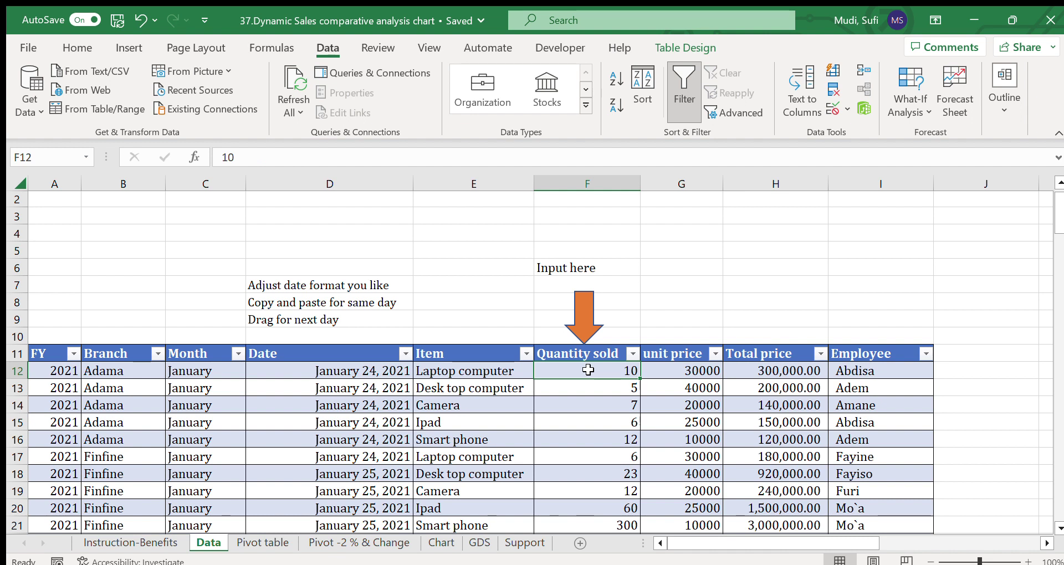
left_click(130, 543)
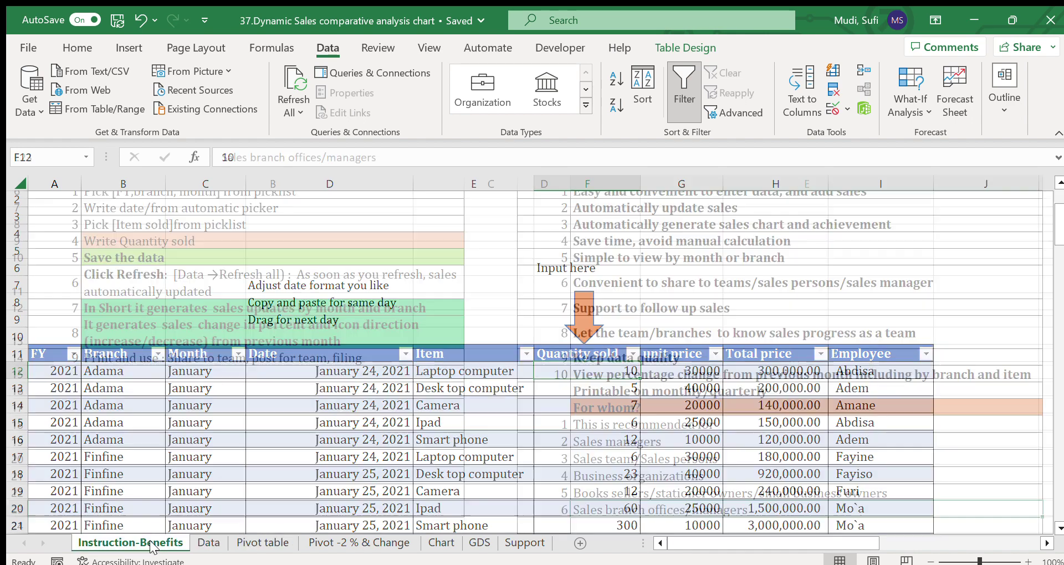
- Examine the Generate automatic reports and Reduce cost entries in the GDS sheet's Purpose list
left_click(475, 540)
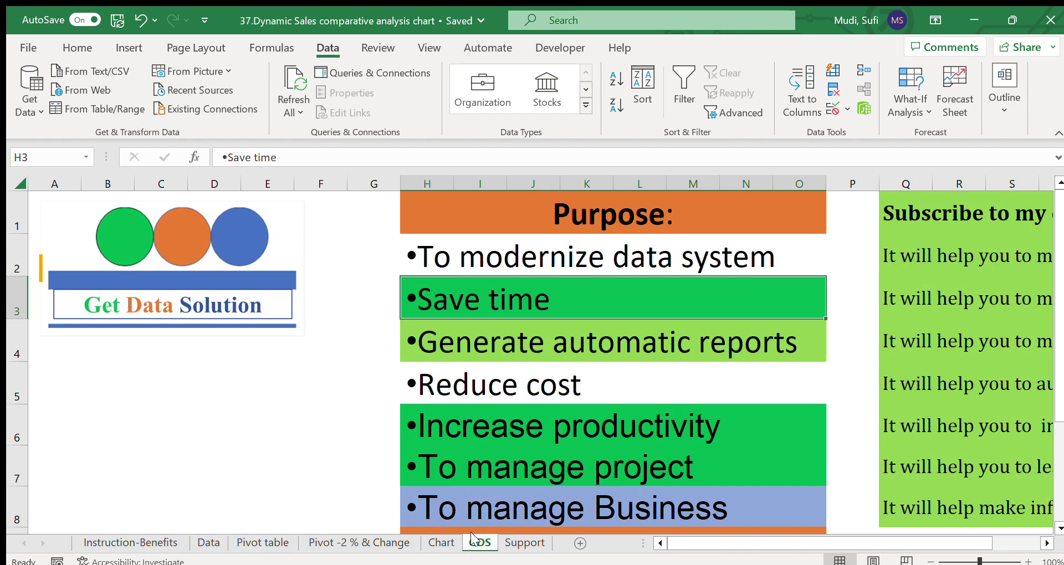
left_click(548, 345)
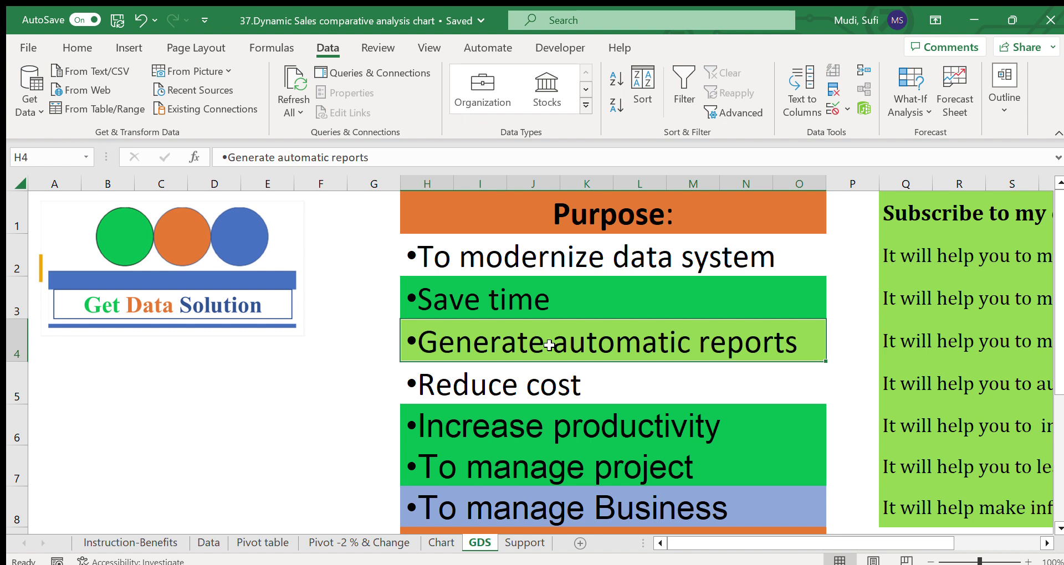
left_click(486, 378)
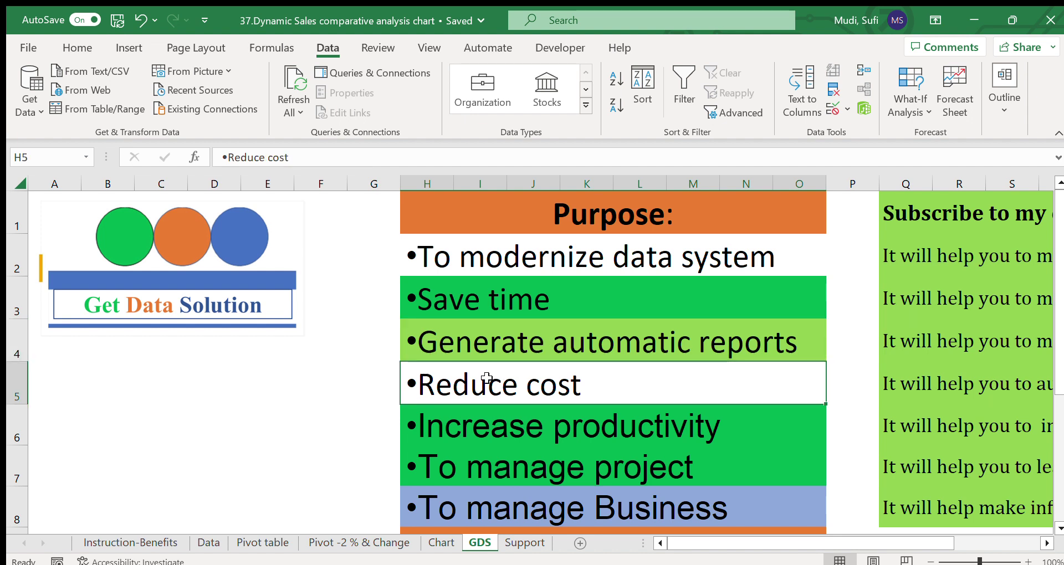
left_click(839, 397)
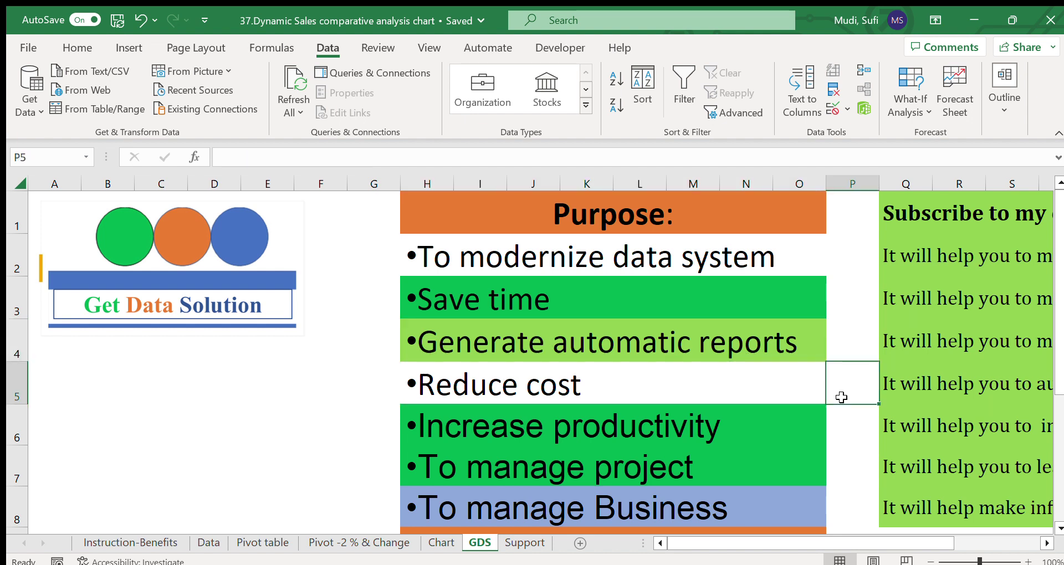
left_click(724, 377)
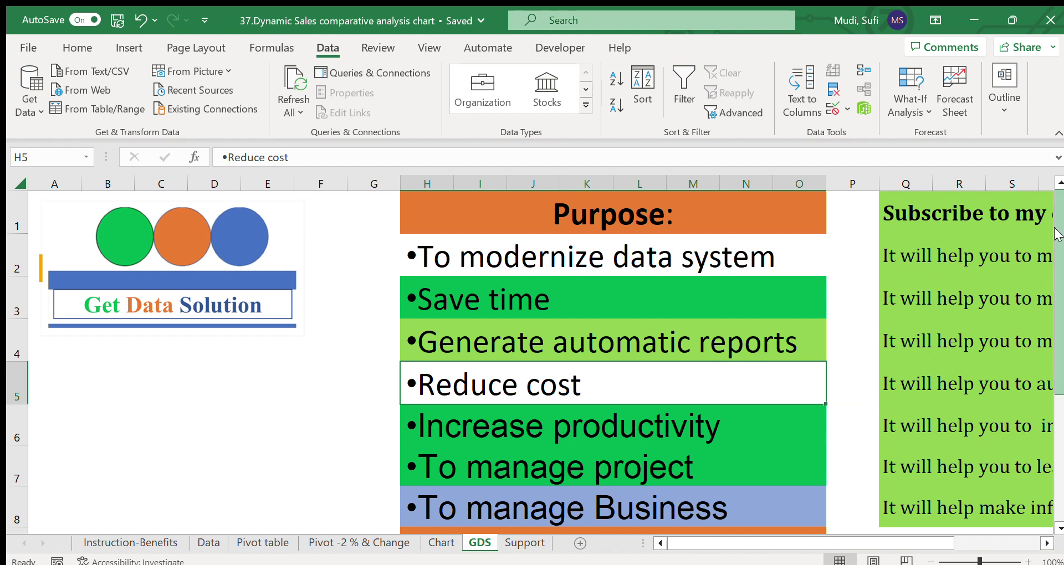
mouse_move(1057, 236)
left_mouse_down()
mouse_move(1057, 263)
mouse_move(1057, 238)
left_mouse_up()
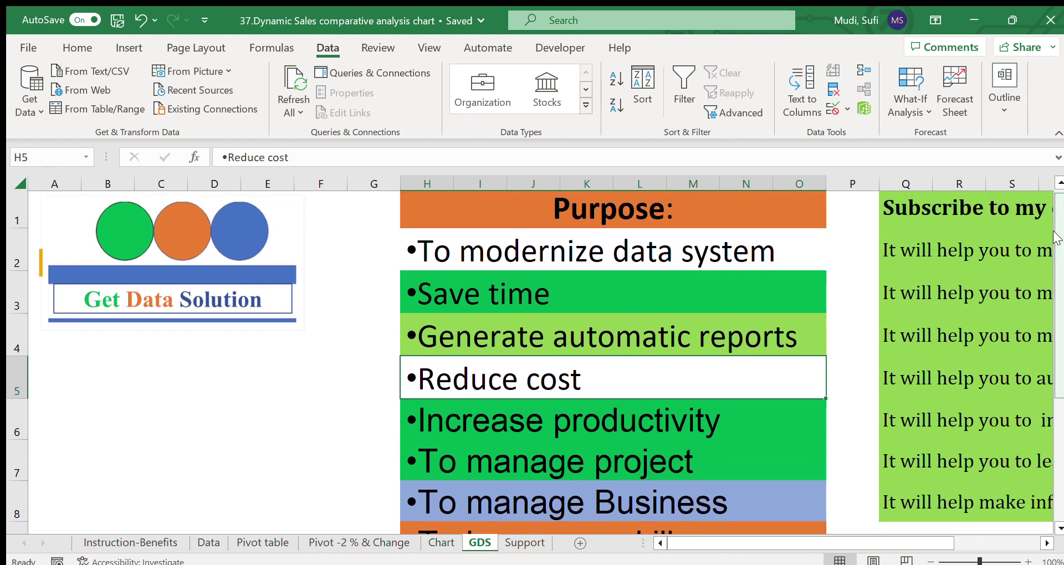
left_click(842, 373)
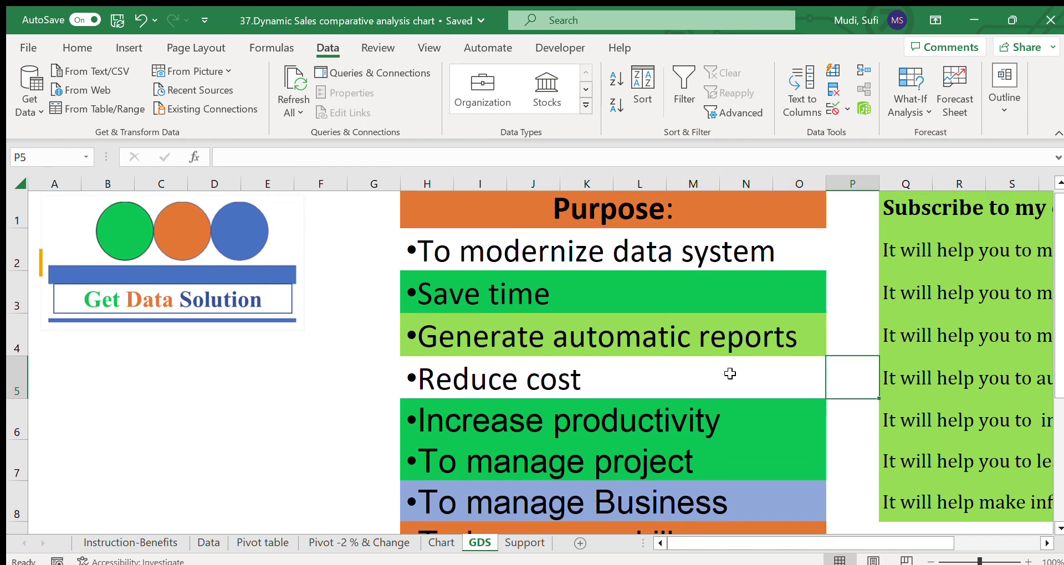
left_click(692, 378)
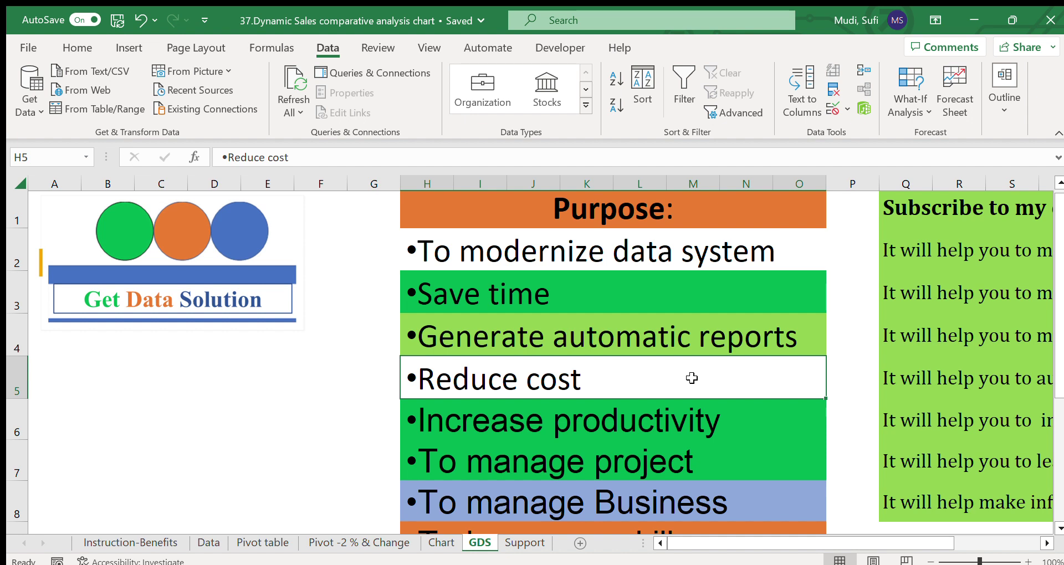
- Examine the rest of the Purpose list, from Increase productivity through To manage Business and To learn new skills
left_click(600, 427)
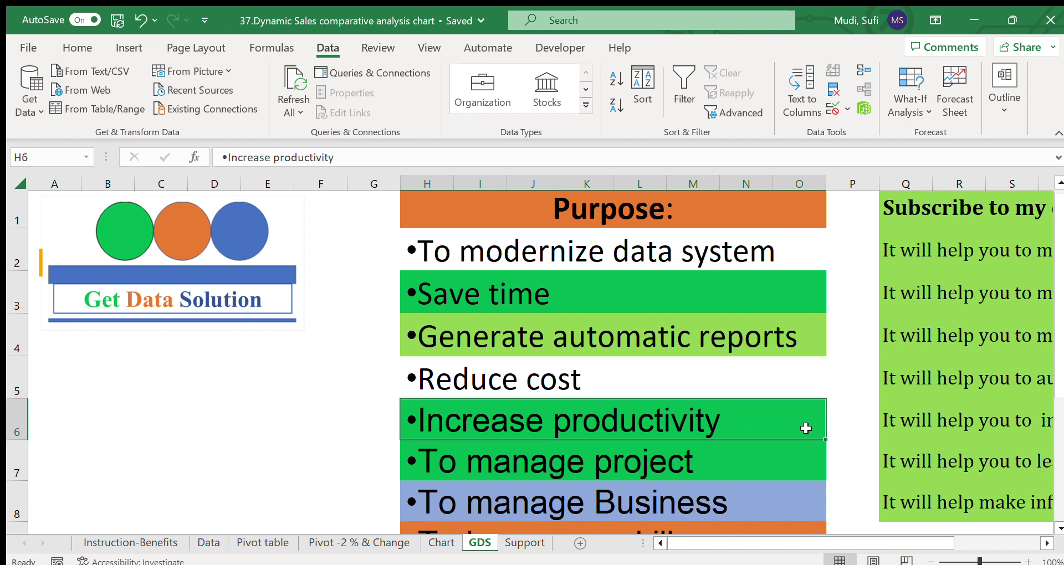
left_click(837, 405)
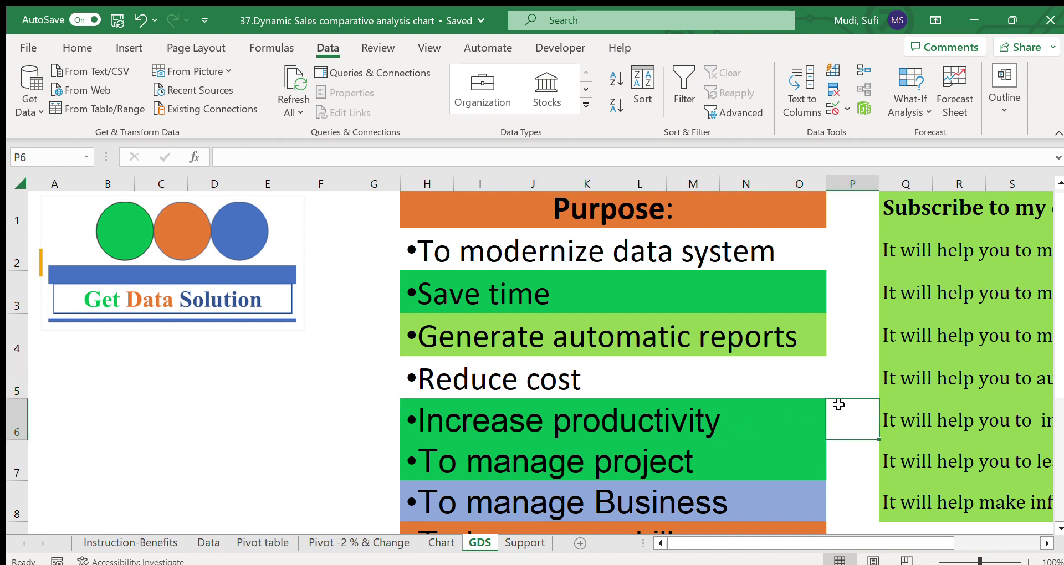
left_click(697, 410)
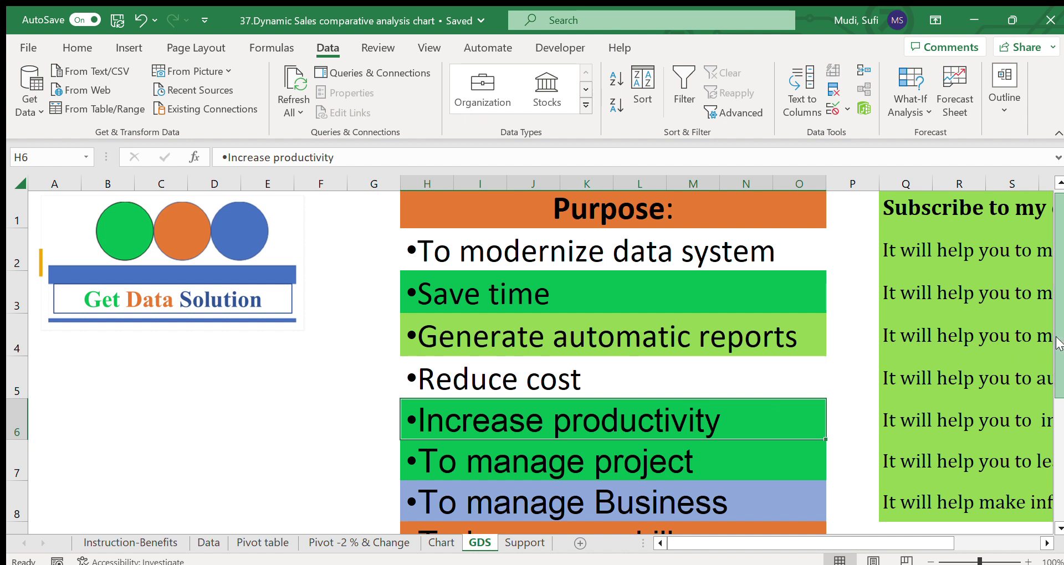
left_click_drag(1059, 345, 1059, 390)
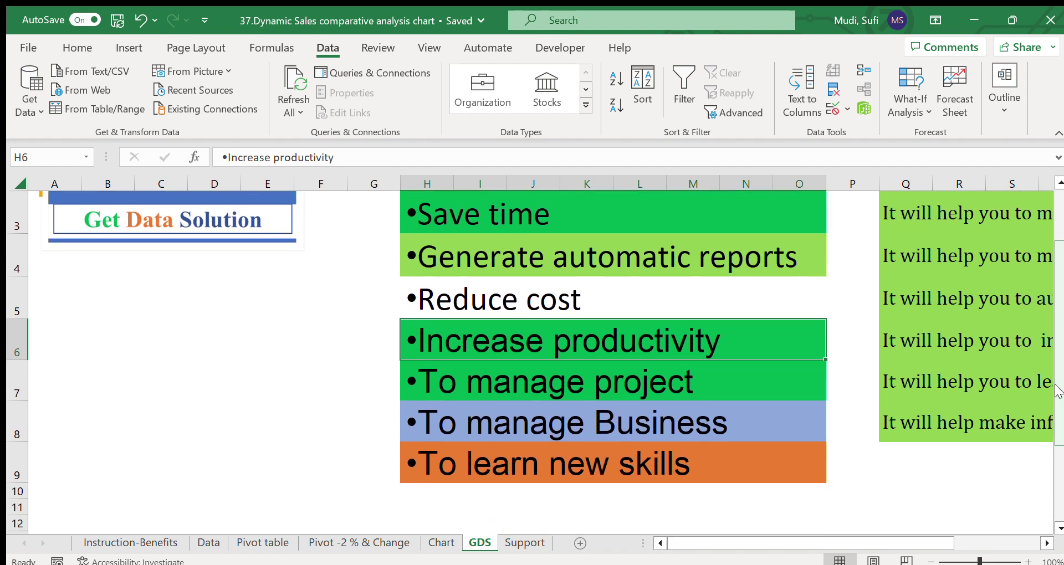
left_click(577, 423)
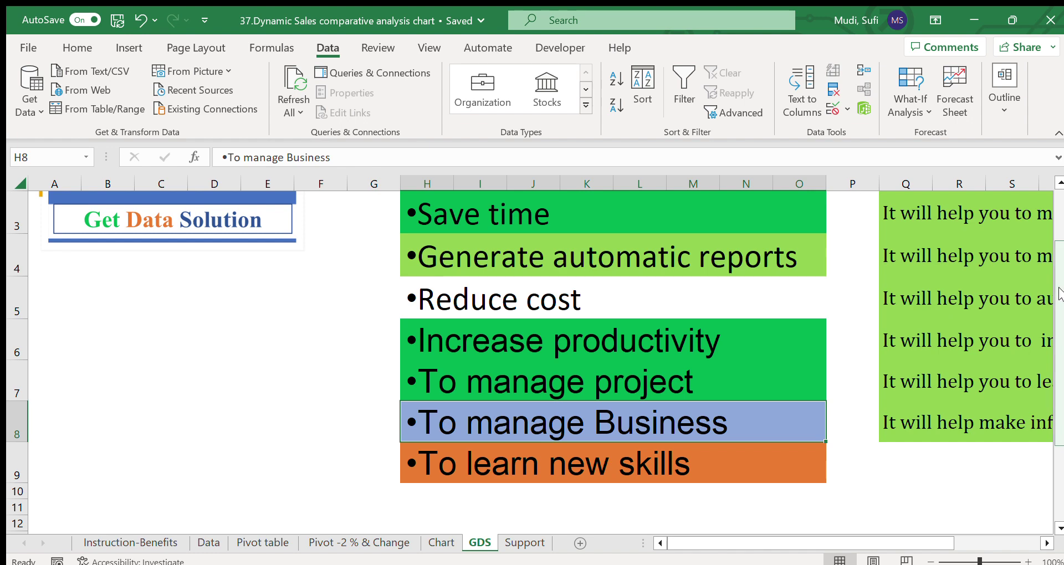
left_click_drag(1058, 291, 1057, 222)
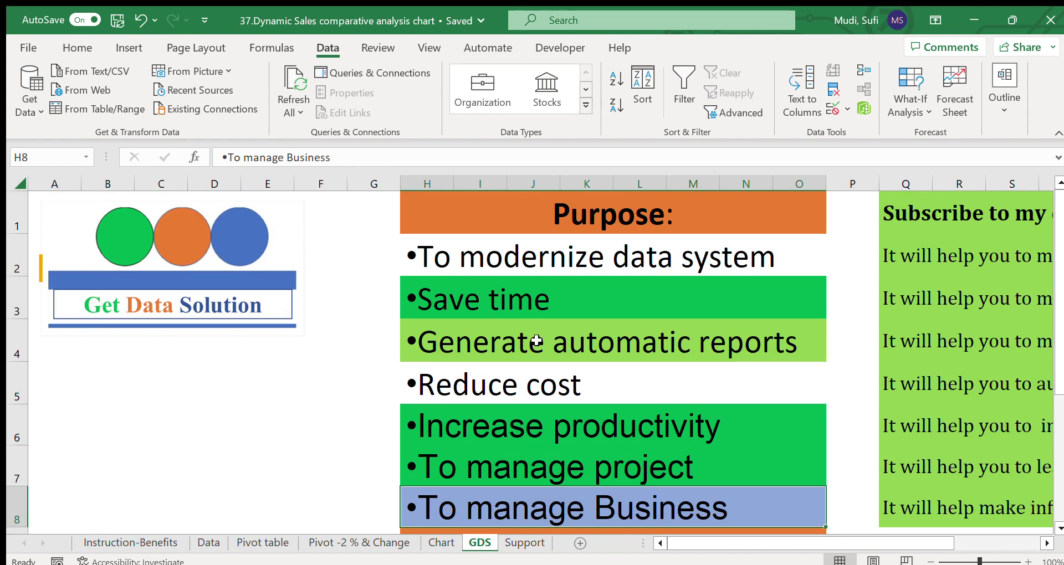
- Highlight the whole Purpose list, point out To modernize data system, and clear the highlight
left_click_drag(499, 261, 547, 461)
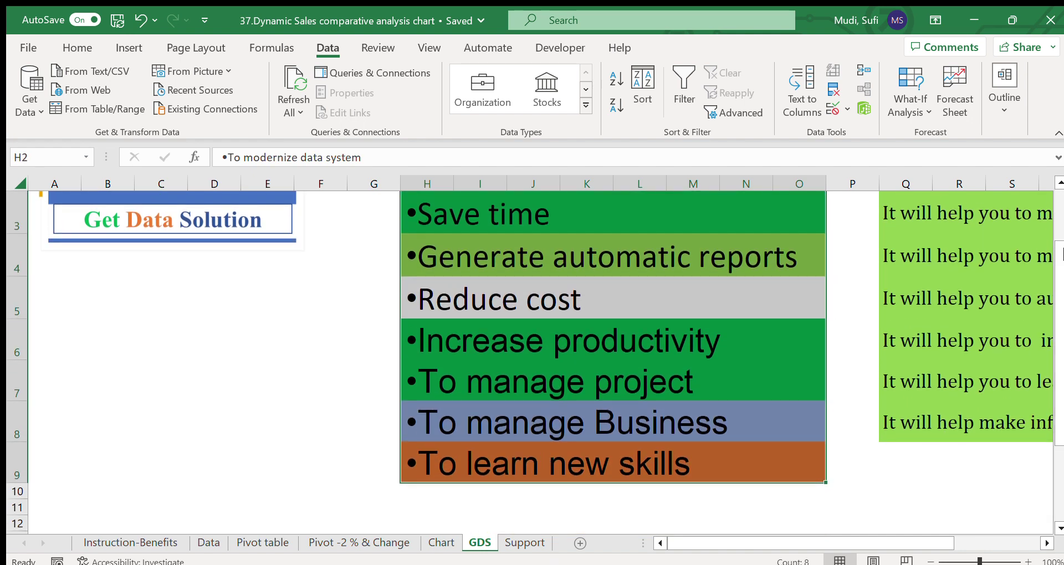
left_click_drag(1058, 266, 1059, 199)
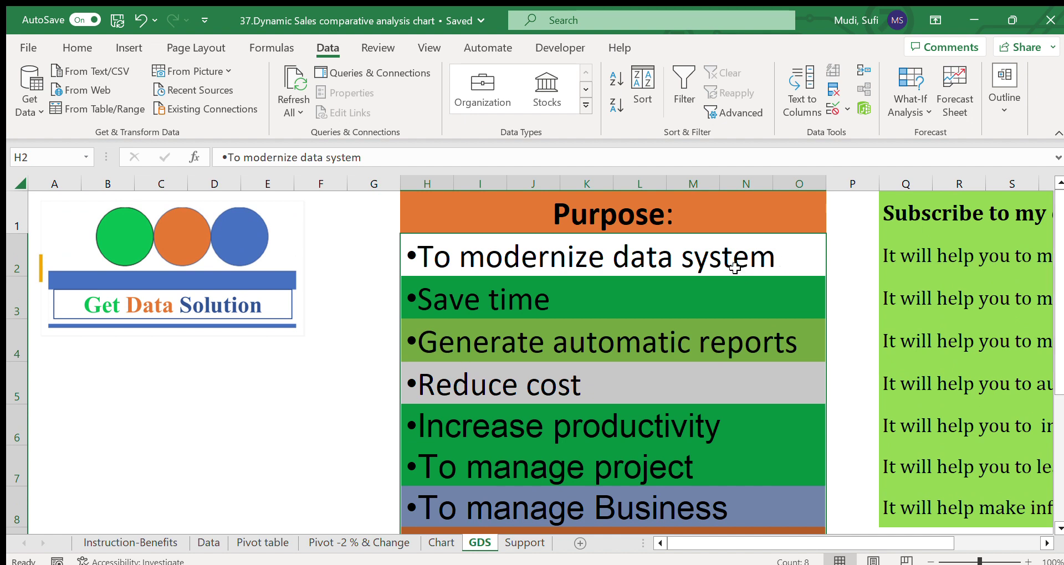
left_click(699, 258)
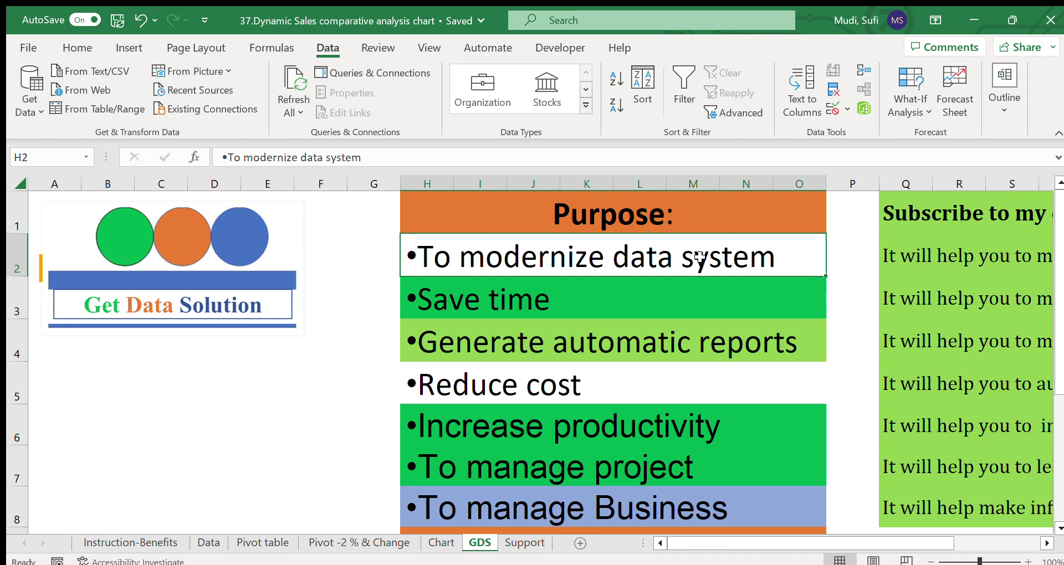
left_click(344, 416)
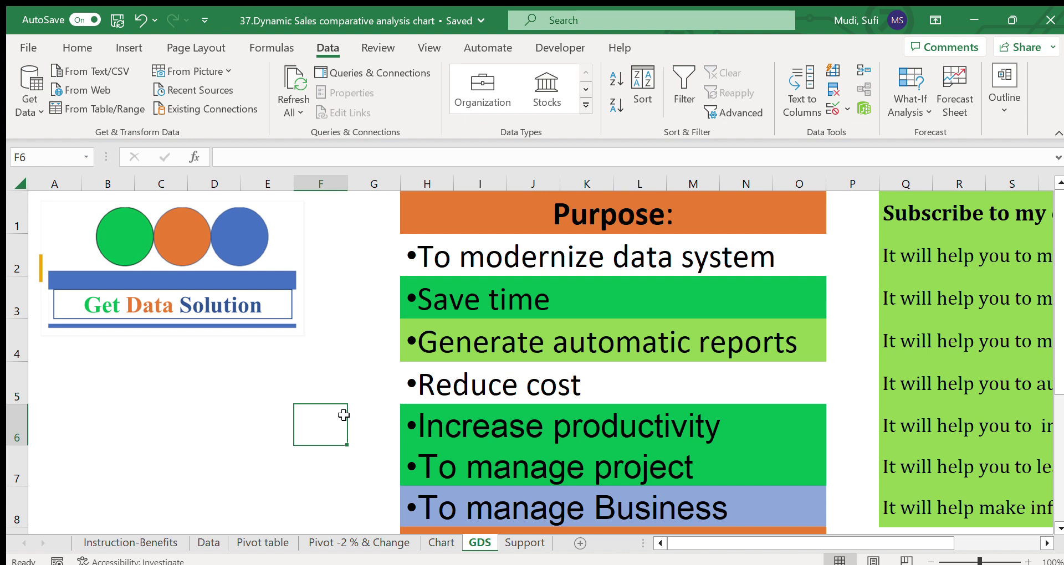
left_click(356, 321)
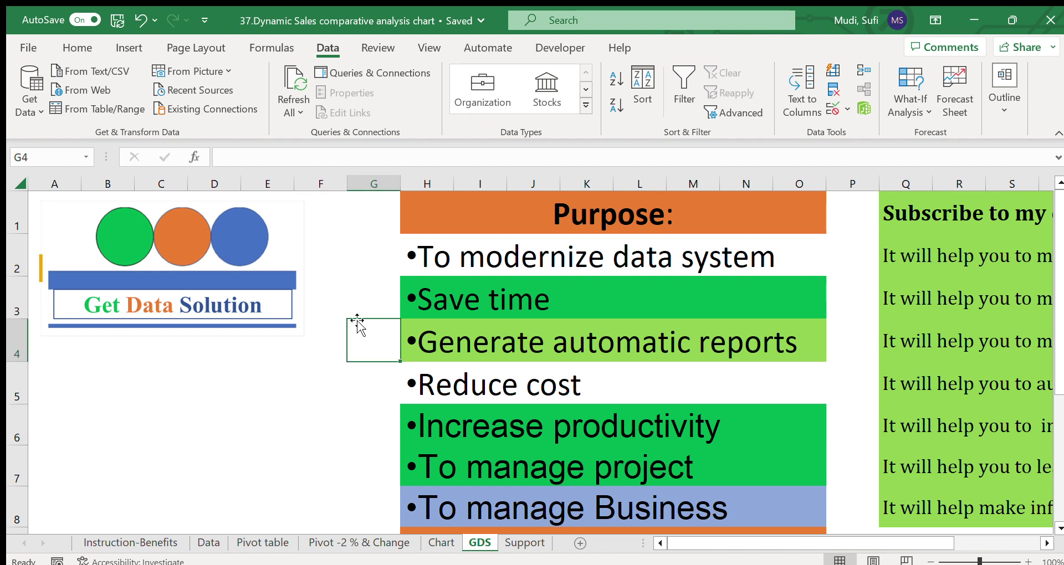